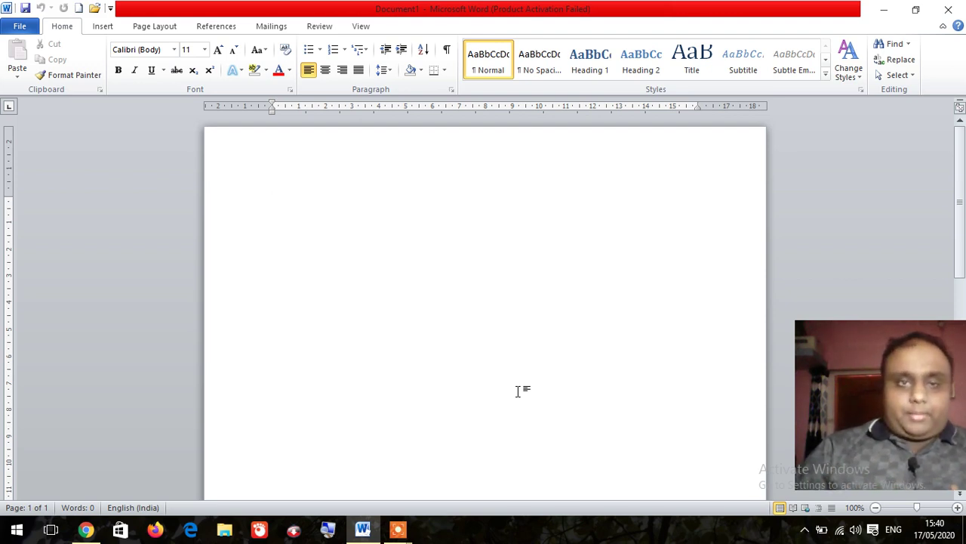
- Start a round-bullet list with 'Aman' and set it to 24 pt
click(322, 50)
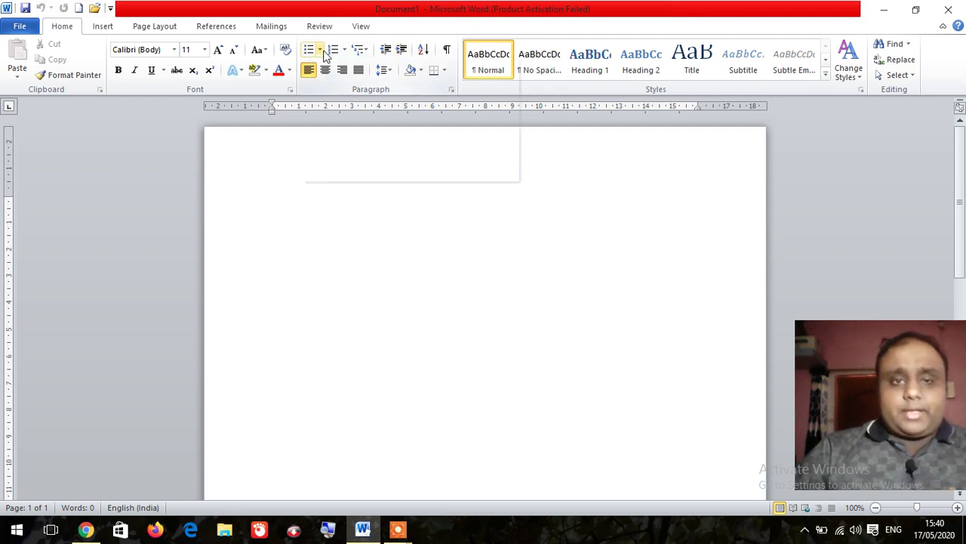
click(353, 96)
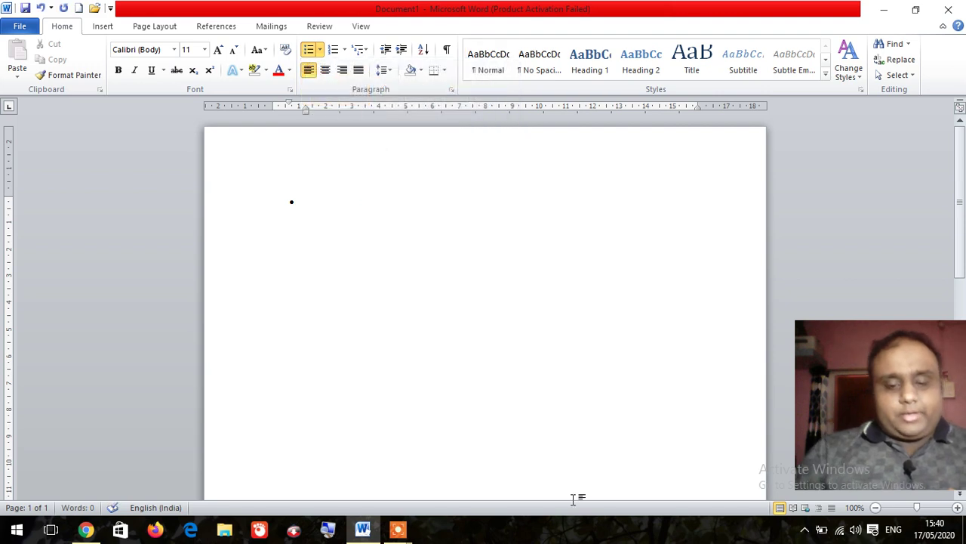
text(Am)
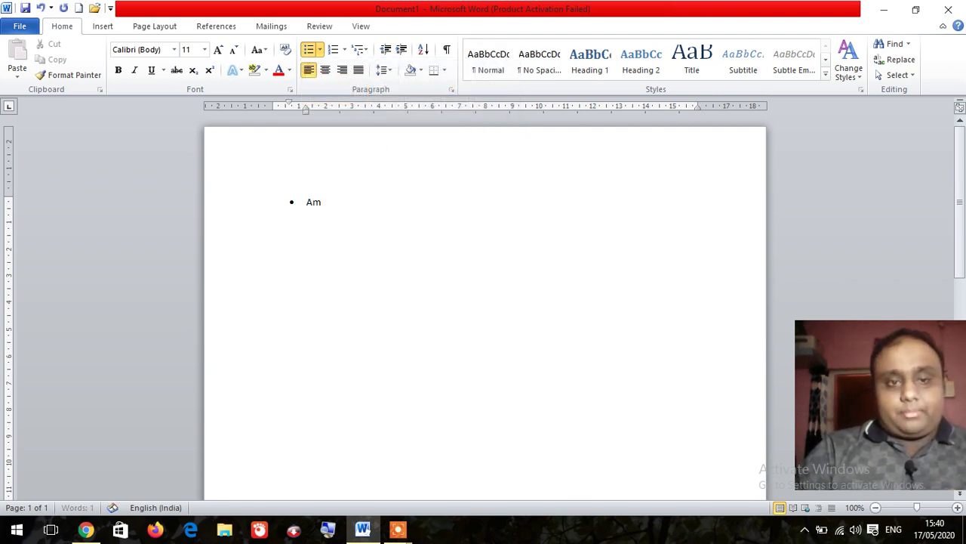
text(an)
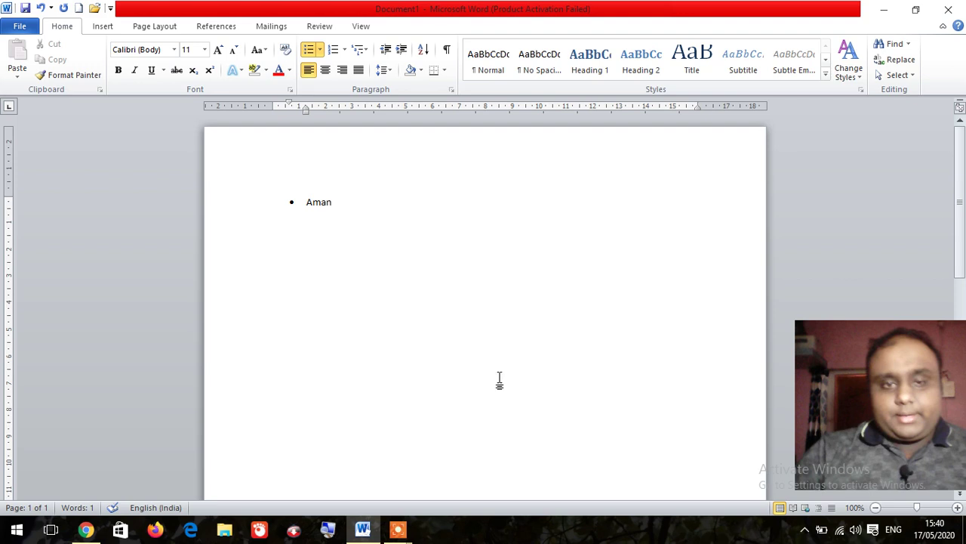
drag(350, 204, 296, 199)
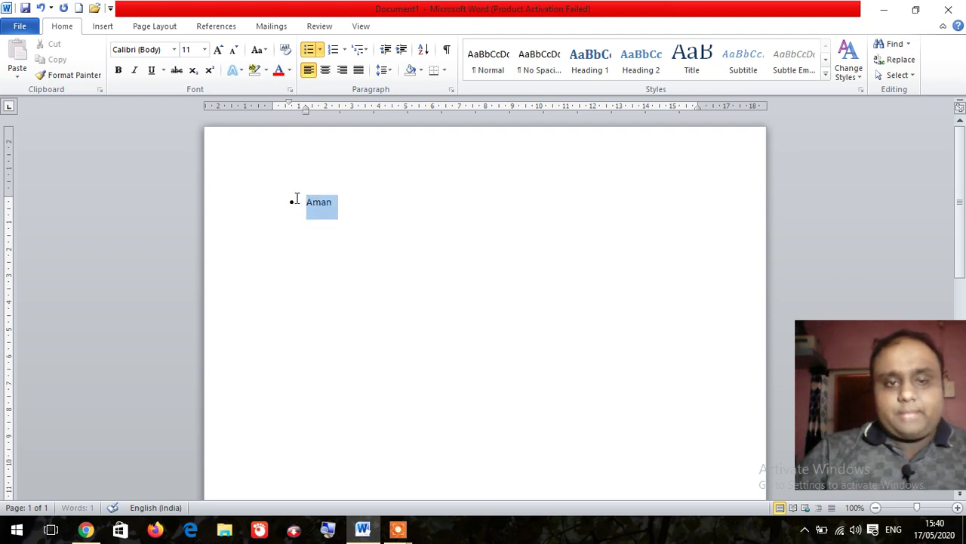
click(204, 49)
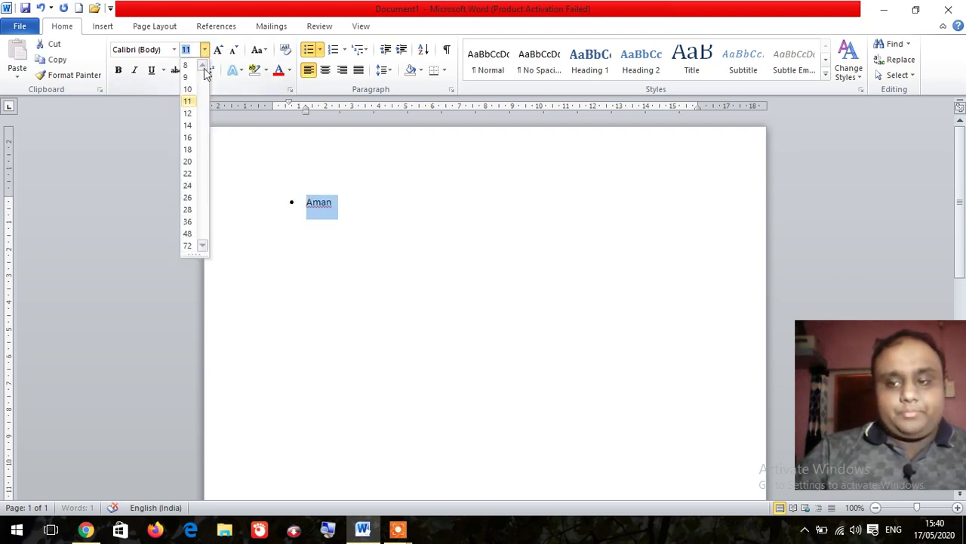
click(187, 185)
click(390, 212)
key(Return)
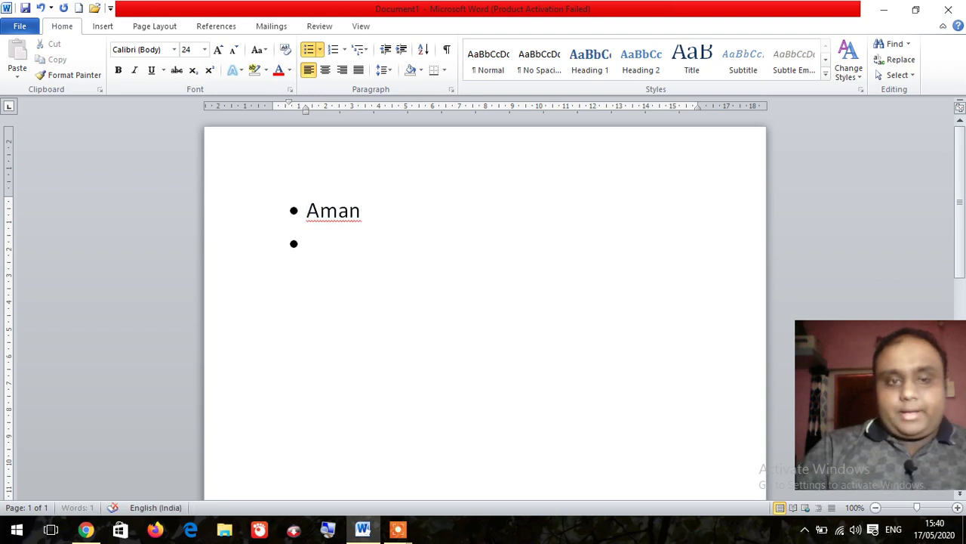
- Add bullets 'Rajiv' and 'Akshay', then remove the empty fourth bullet
text(Rajiv)
key(Return)
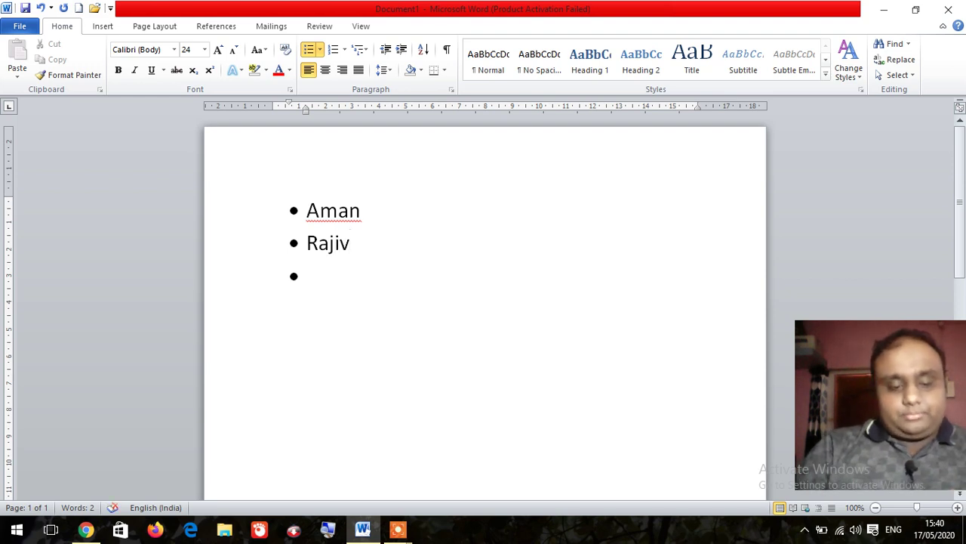
text(Ak)
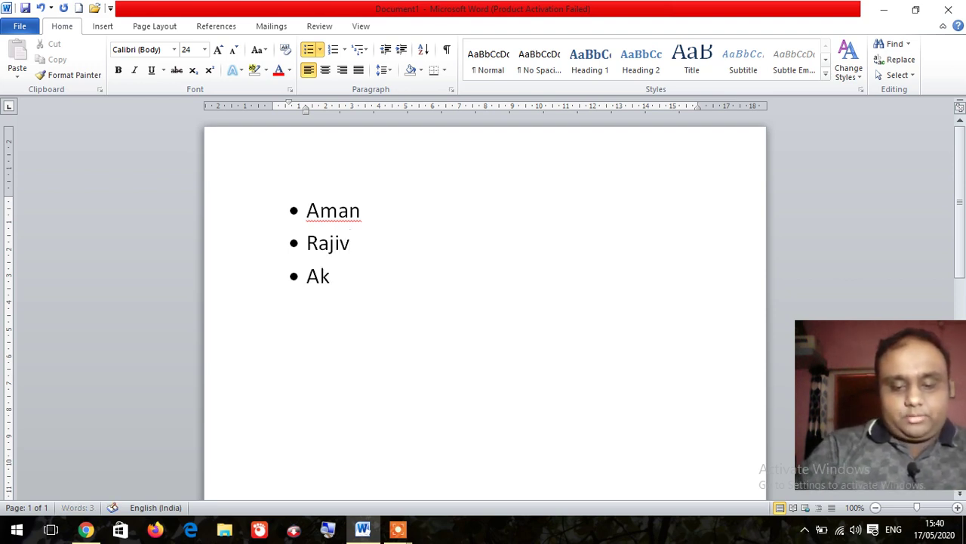
text(shay)
key(Return)
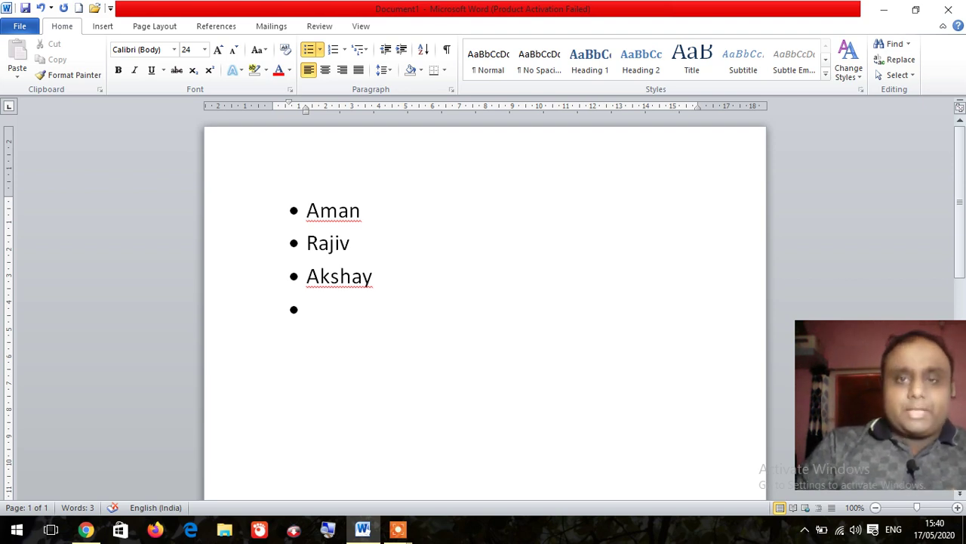
key(BackSpace)
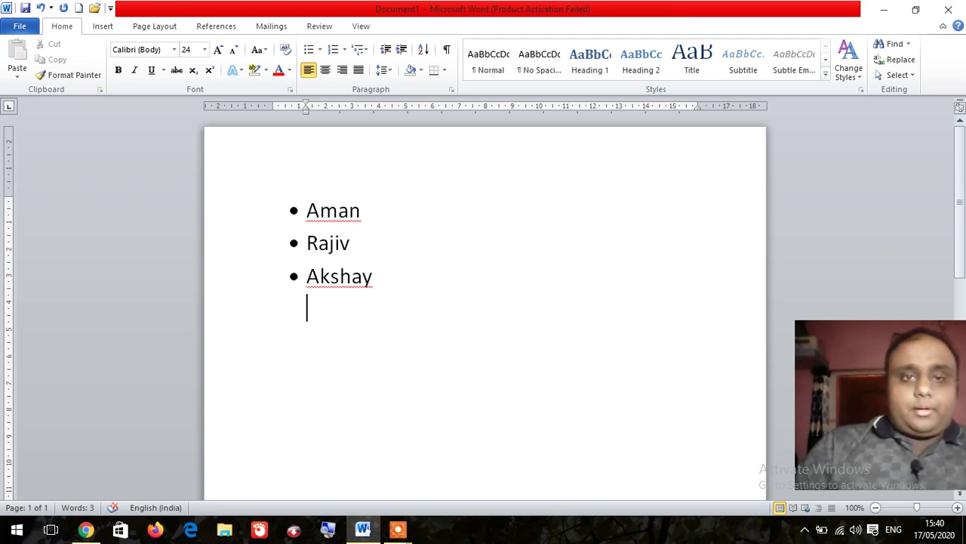
- Start a 1. 2. 3. numbered list with the items 'Aman' and 'Rajiv'
click(346, 49)
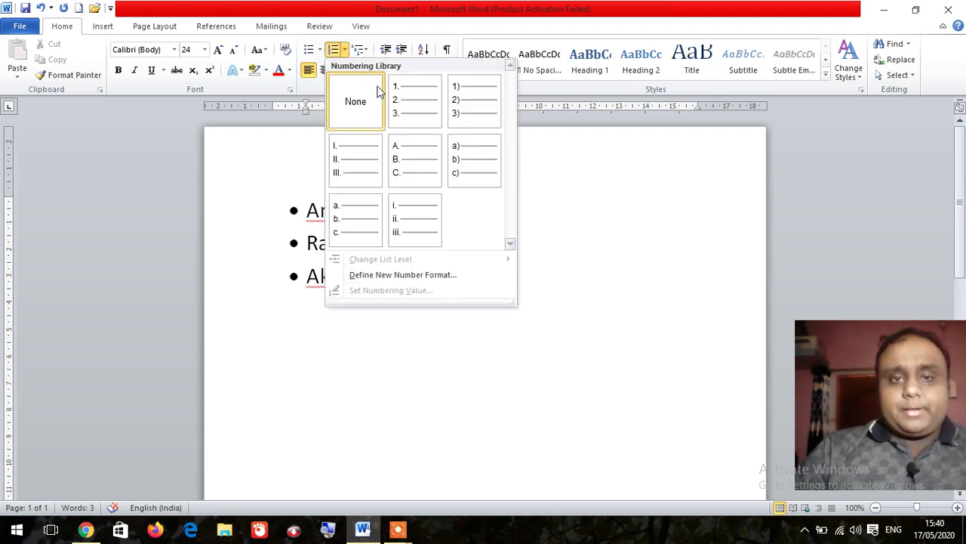
click(414, 123)
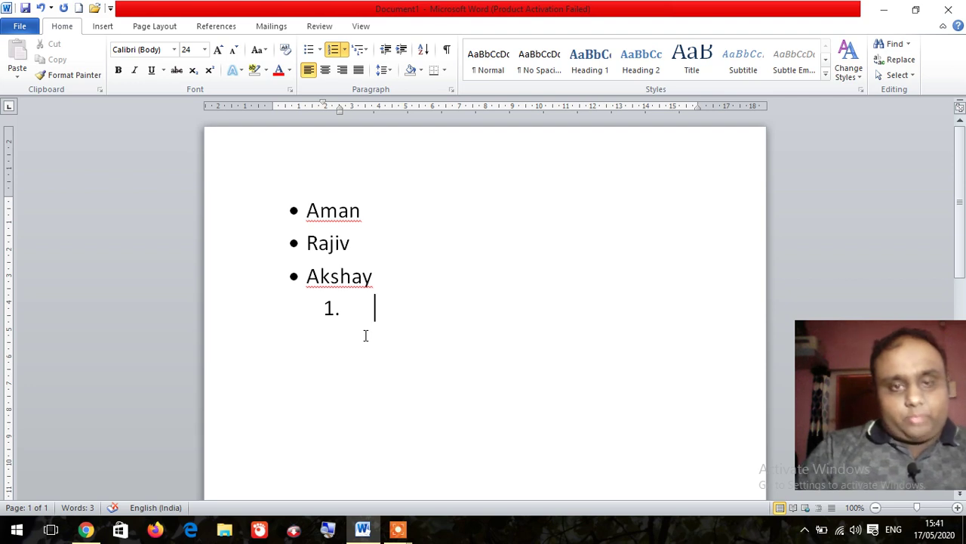
text(Aman)
key(Return)
text(R)
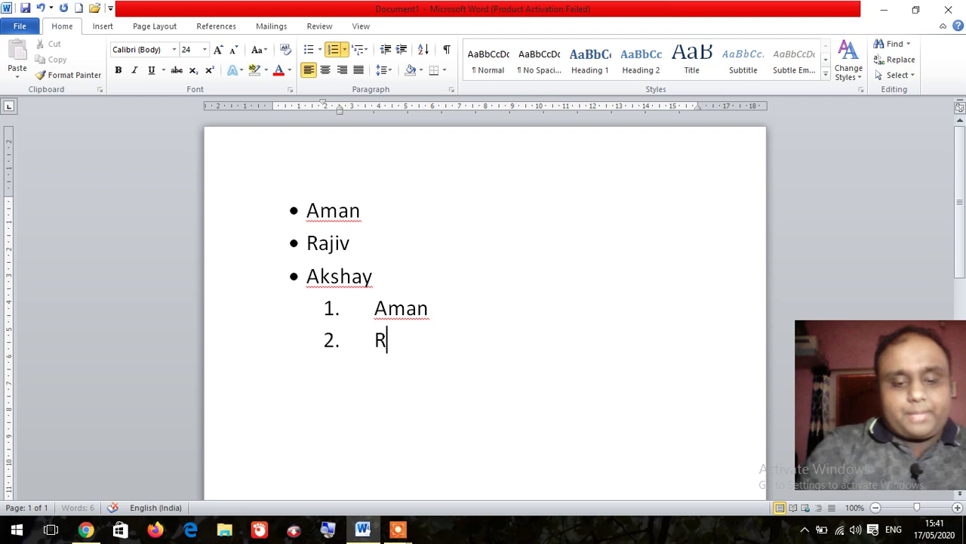
text(ajiv)
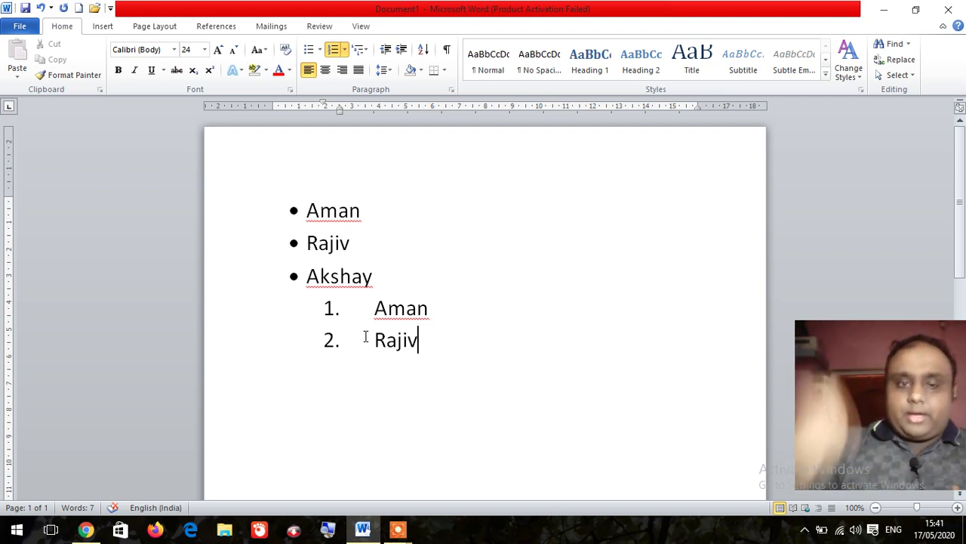
- Delete the lists and type the heading 'Various parts of Ms Word'
triple_click(237, 186)
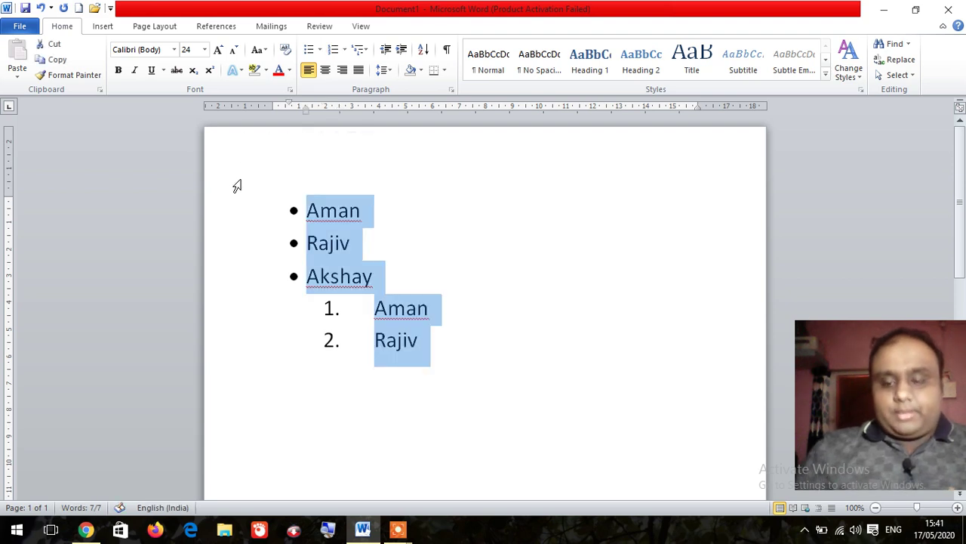
key(Delete)
key(BackSpace)
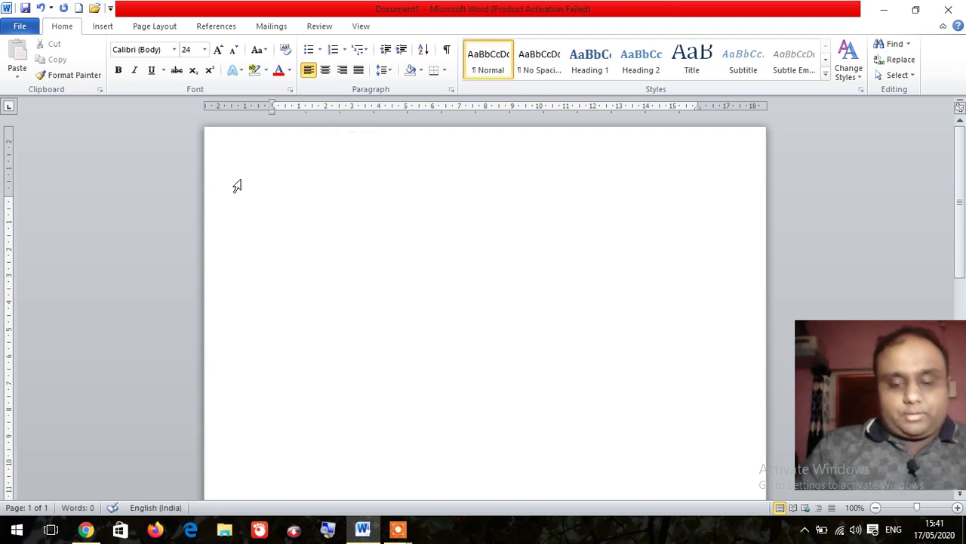
text(Ms Word)
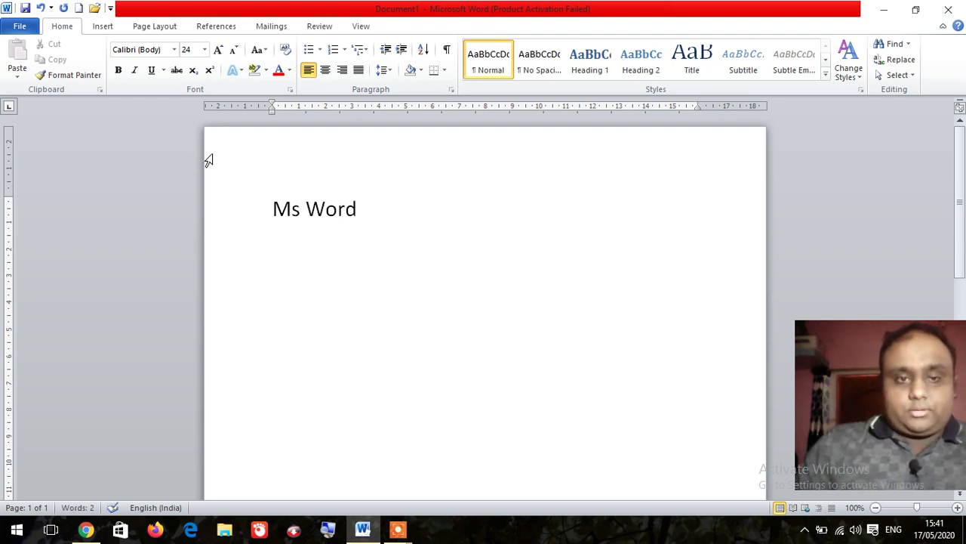
click(270, 209)
text(Various )
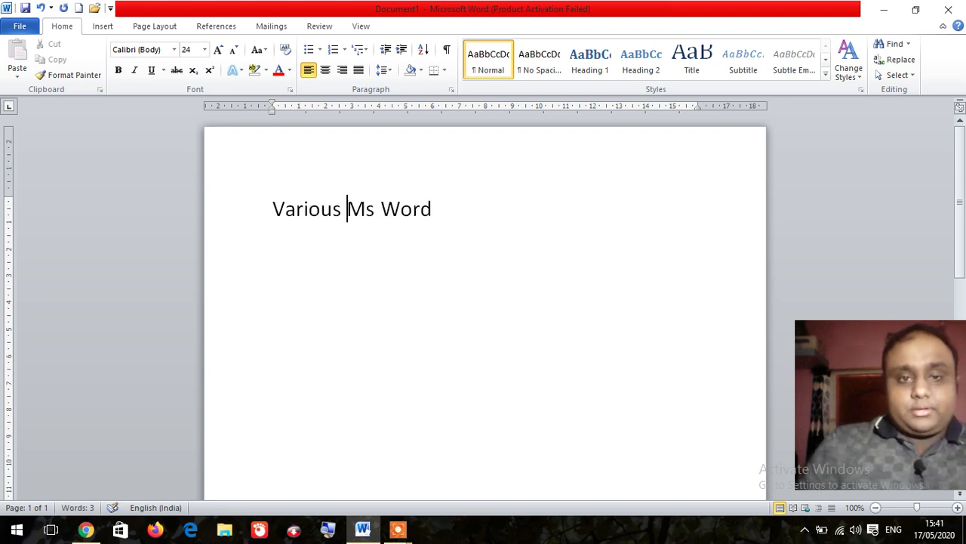
text(parts )
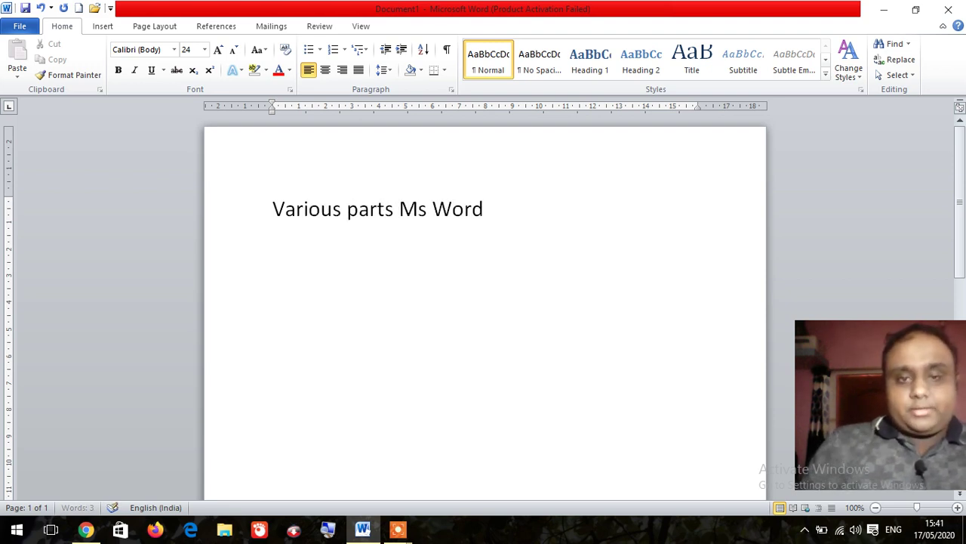
text(of)
- Make the heading bold and underlined, then start a plain line below it
click(542, 208)
triple_click(542, 208)
click(117, 70)
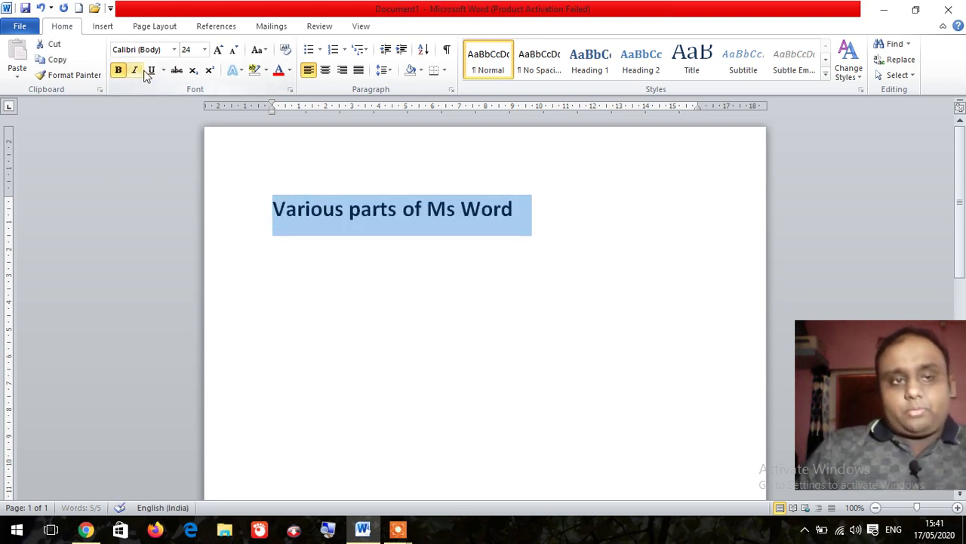
click(151, 69)
click(633, 241)
key(Return)
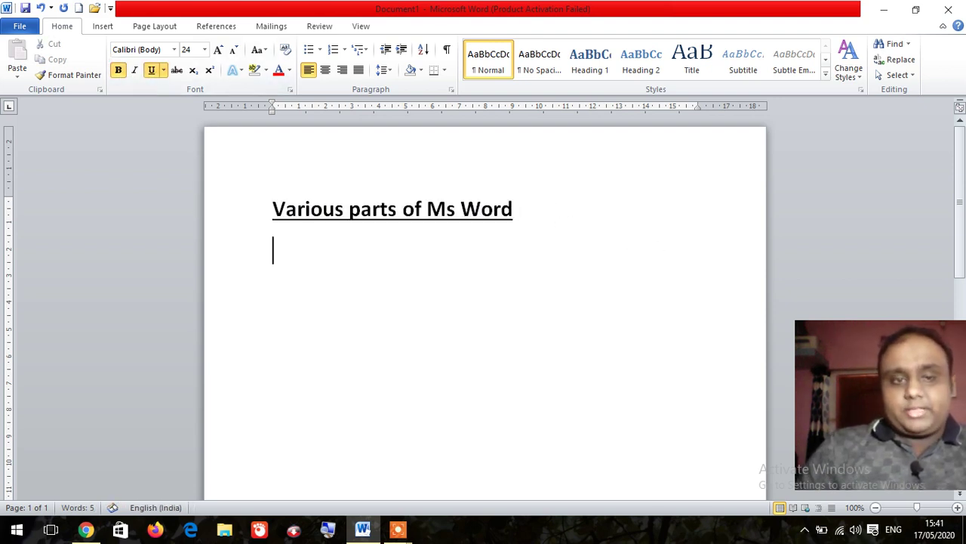
click(117, 69)
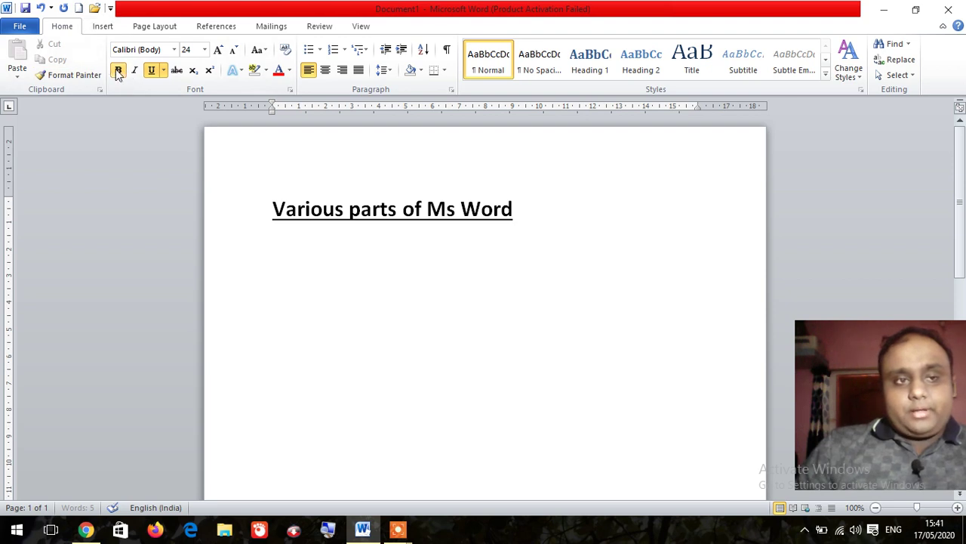
click(154, 72)
- Start an arrow-bullet list with 'File Tab' and 'Home Tab'
click(320, 50)
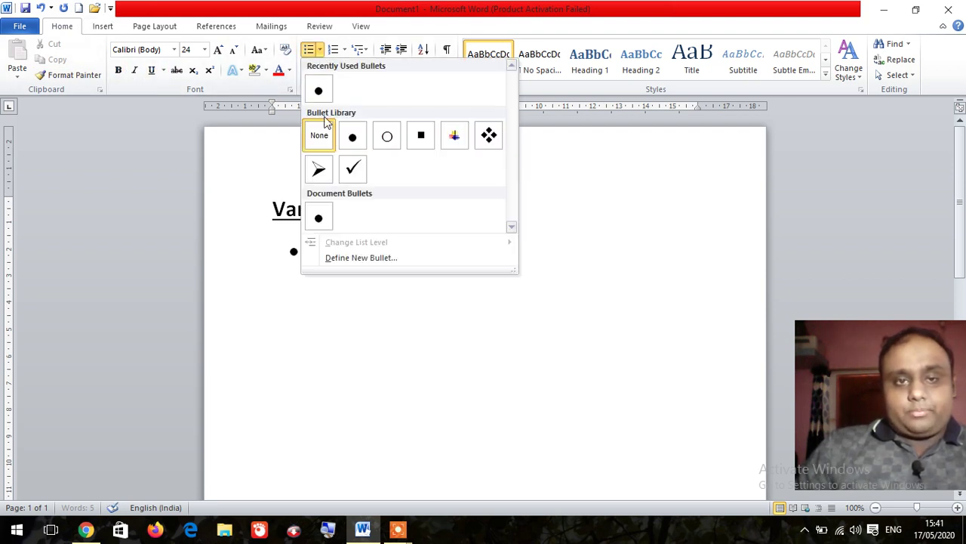
click(319, 169)
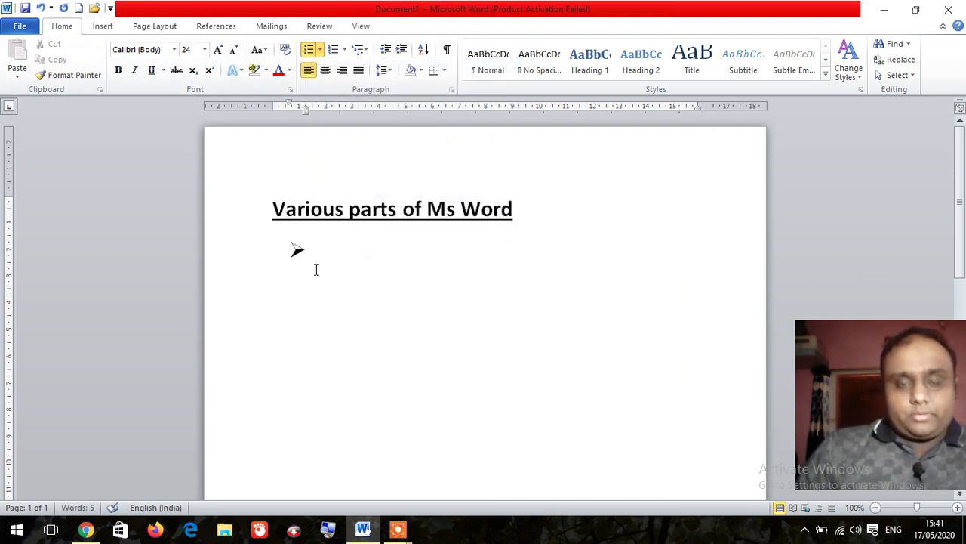
text(Fi)
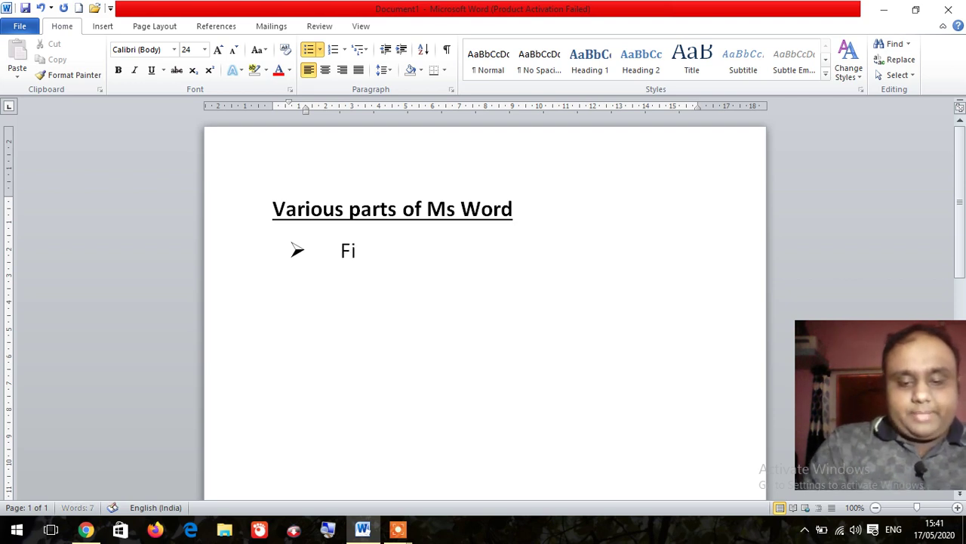
text(le Tab)
key(Return)
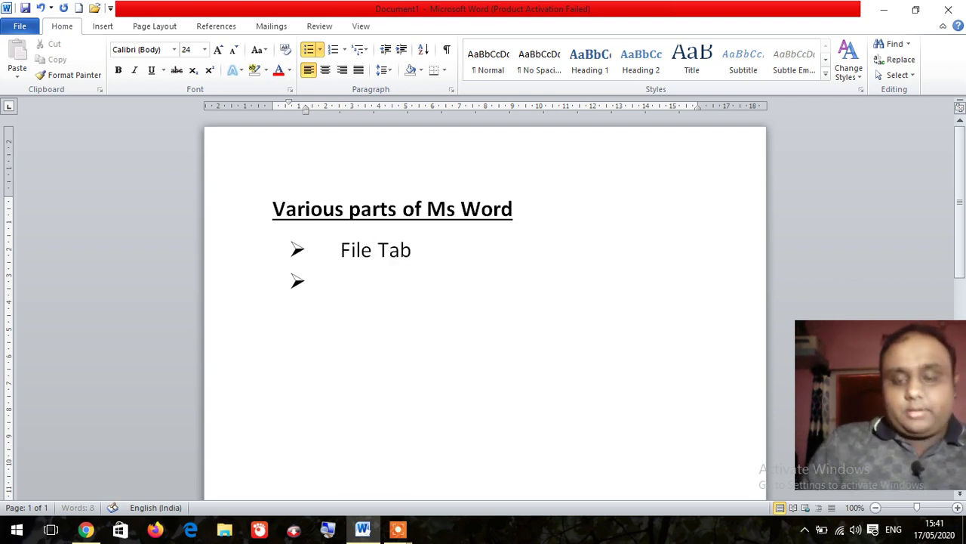
text(Home Tab)
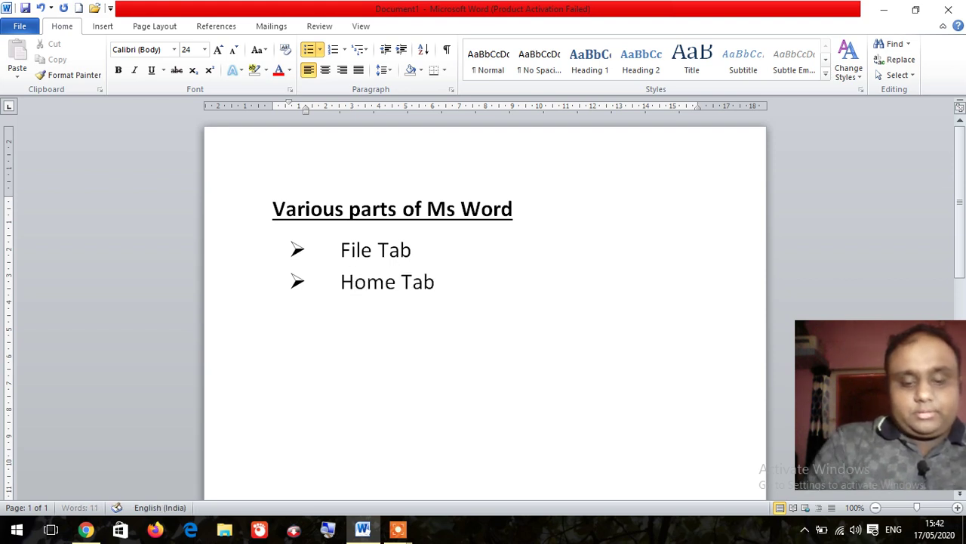
key(Return)
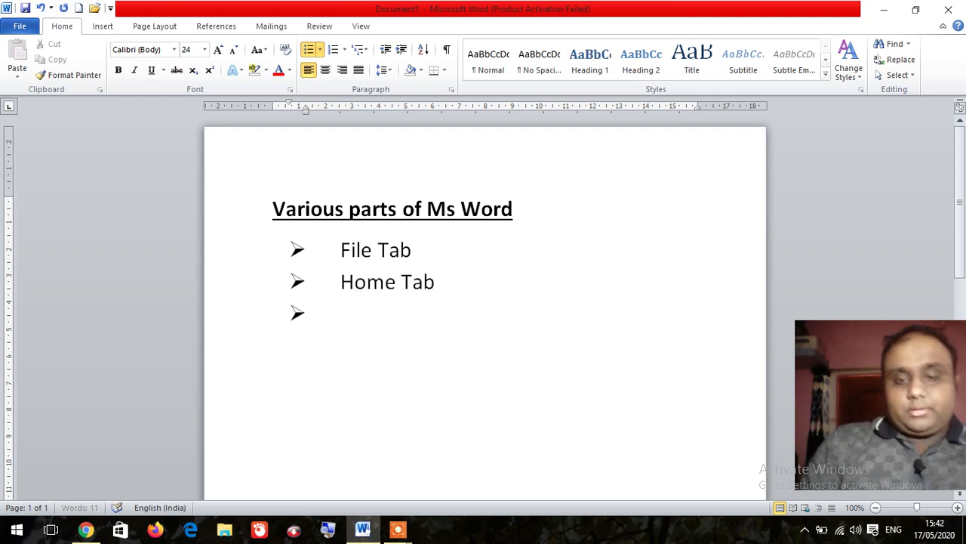
- Add 'Status Bar' and 'Title Bar' bullets and remove the extra empty bullet
text(Status)
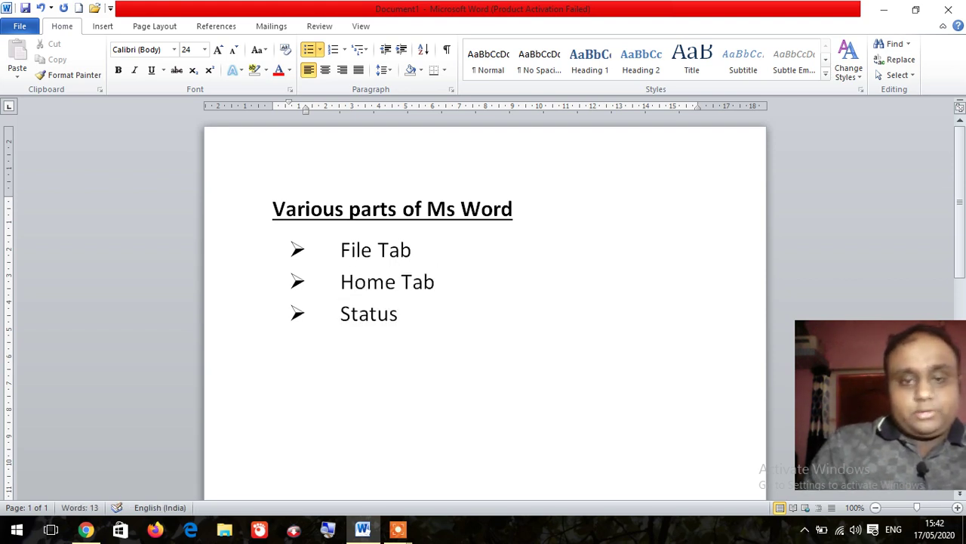
text( Bar)
key(Return)
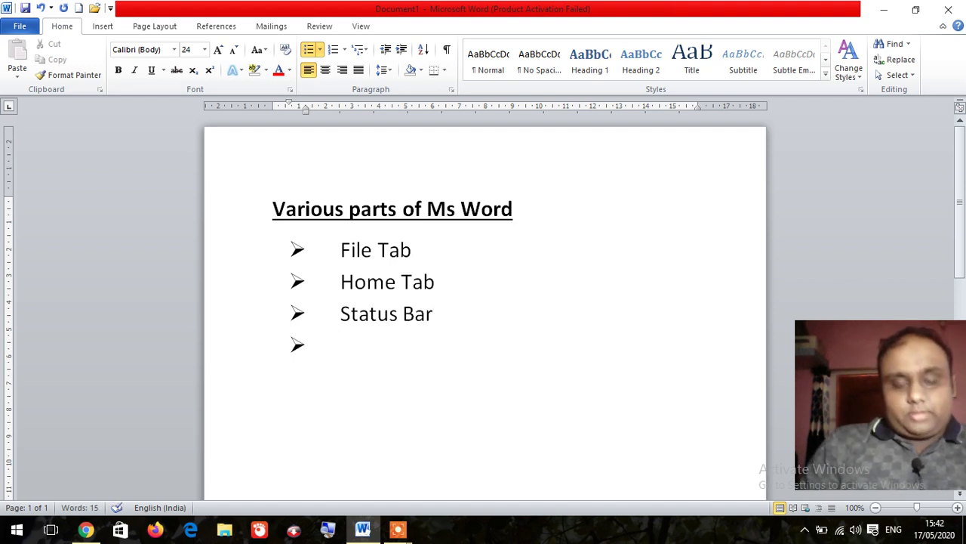
text(Tit)
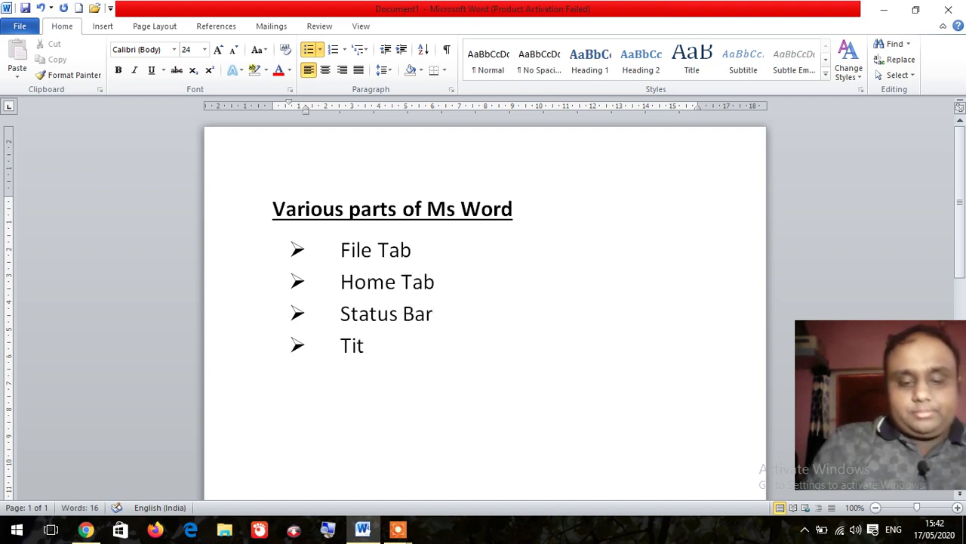
key(BackSpace)
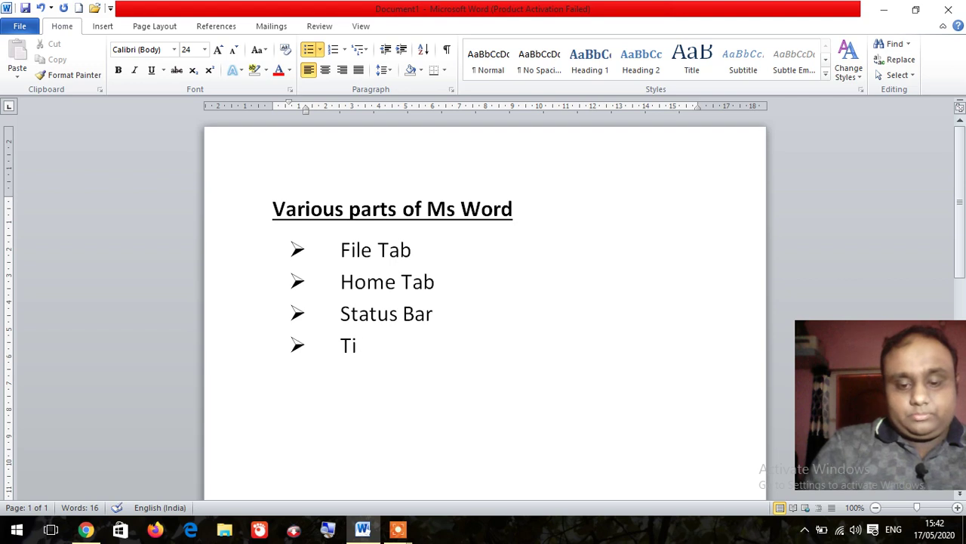
text(yl)
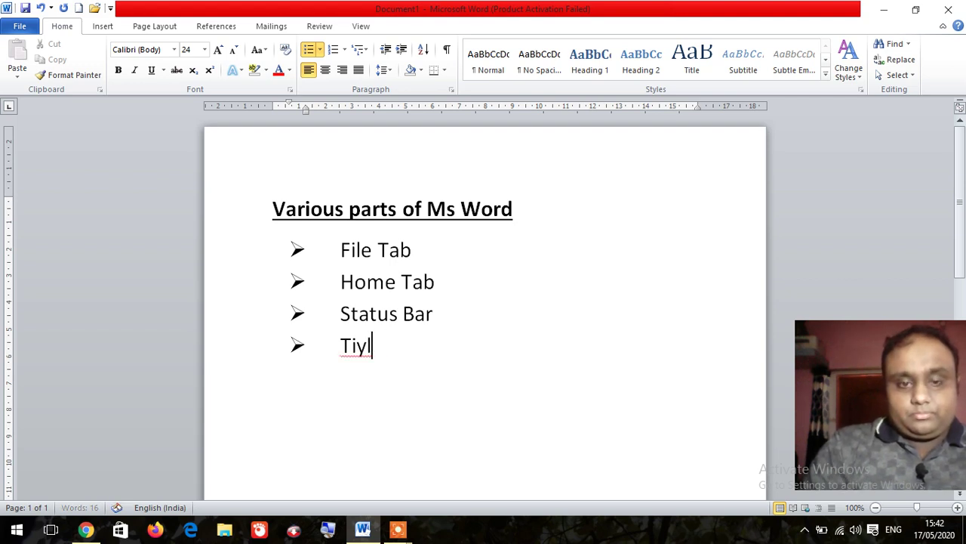
text(e tle)
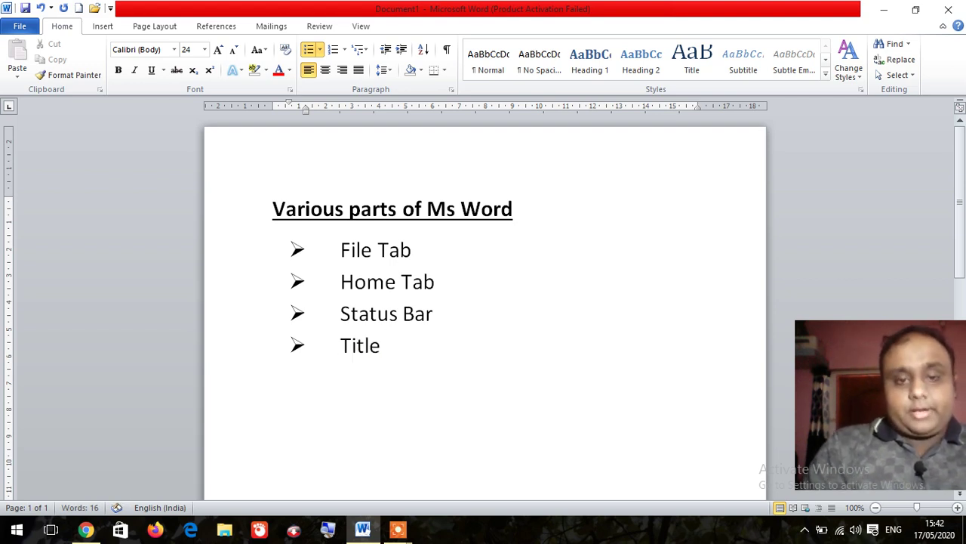
text( Bar)
key(Return)
text(/)
key(BackSpace)
key(BackSpace)
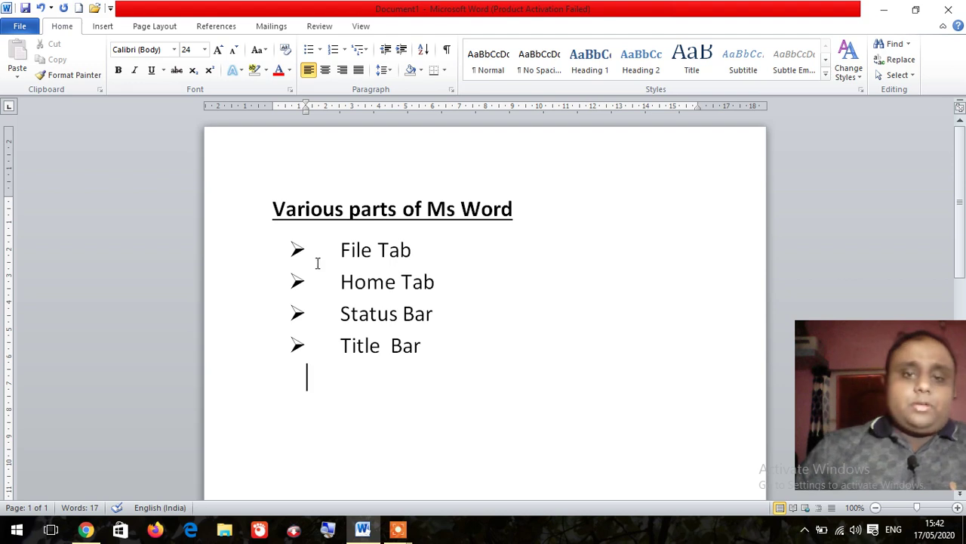
- Justify the four bullet items after trying other alignments, and set 2.5 line spacing
drag(422, 350, 328, 246)
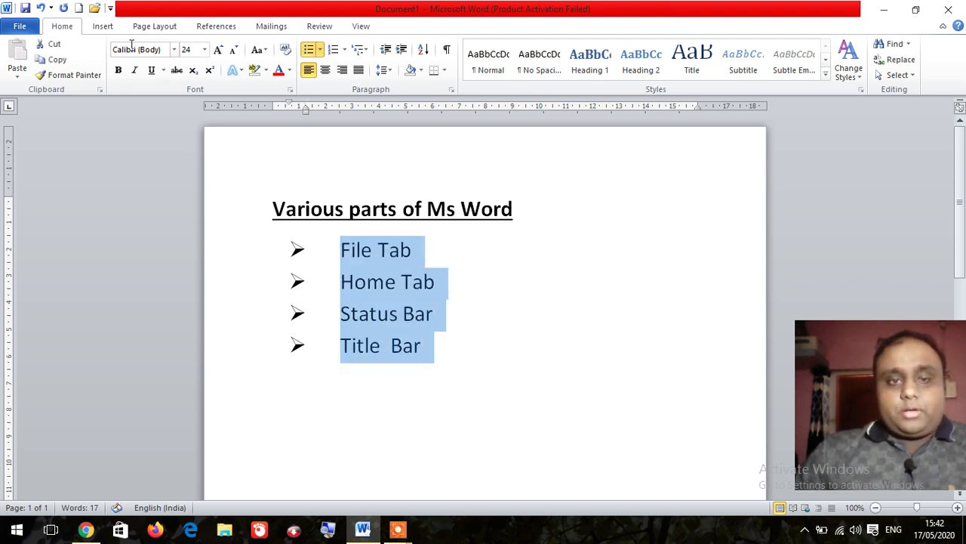
click(326, 70)
click(342, 69)
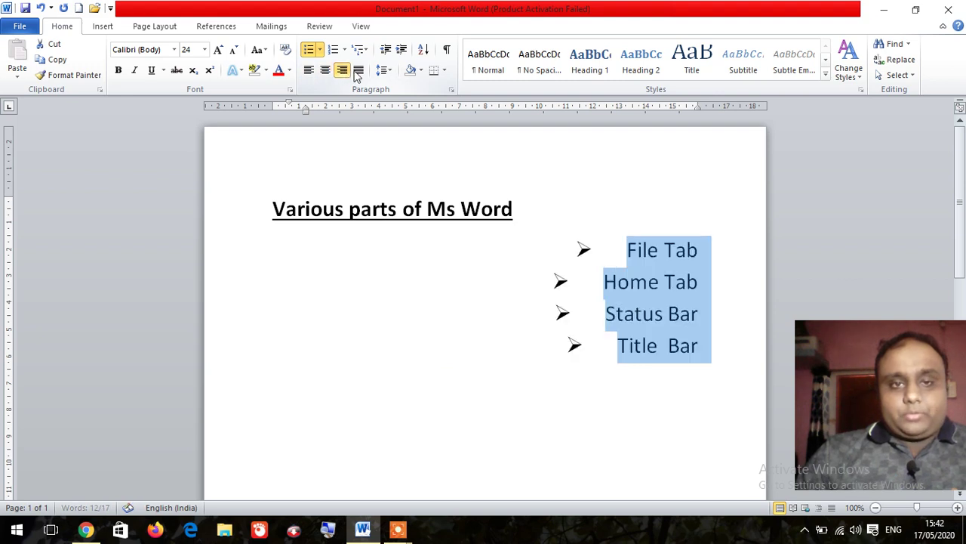
click(361, 71)
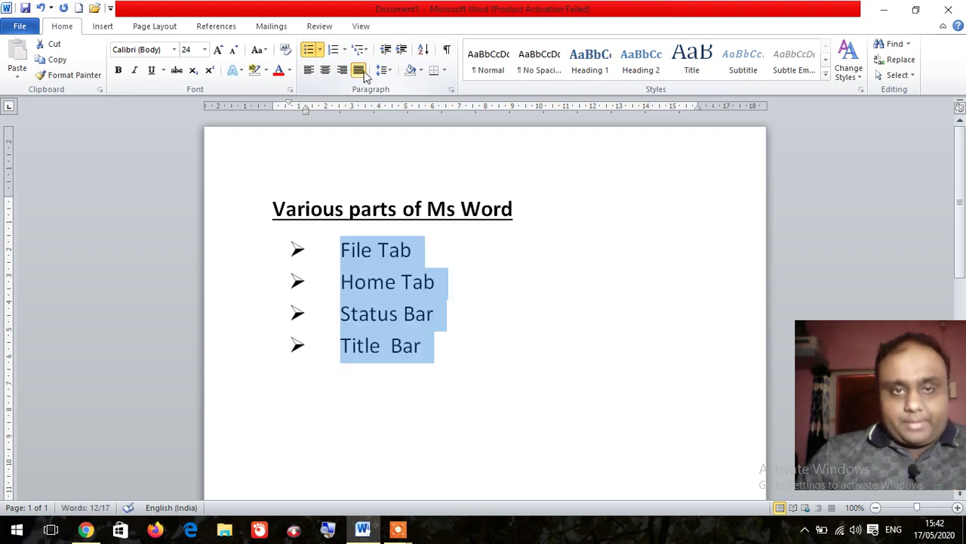
click(326, 70)
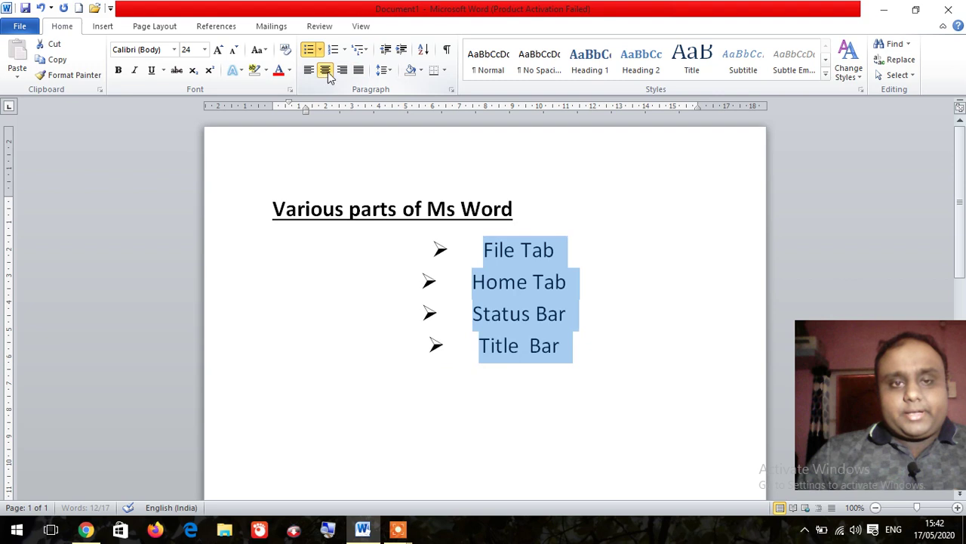
click(342, 73)
click(359, 74)
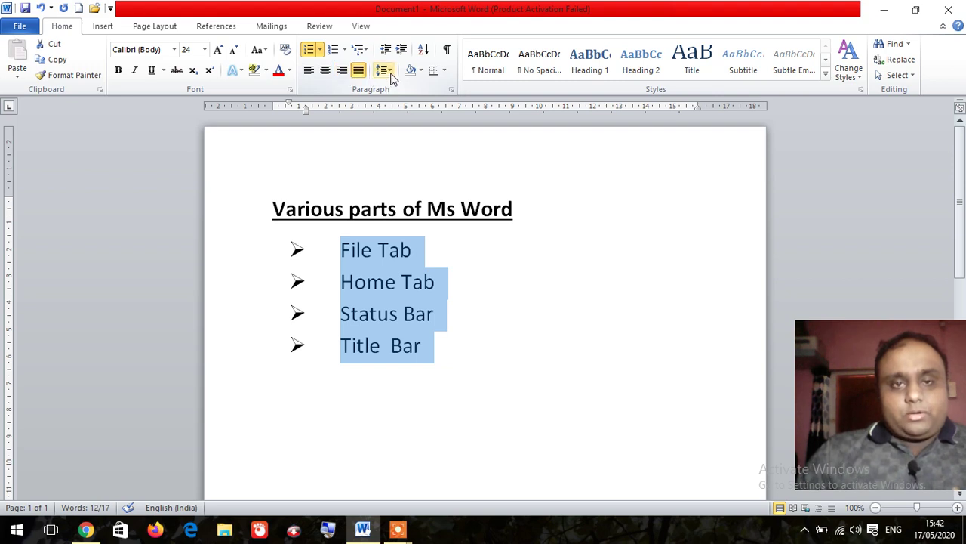
click(389, 70)
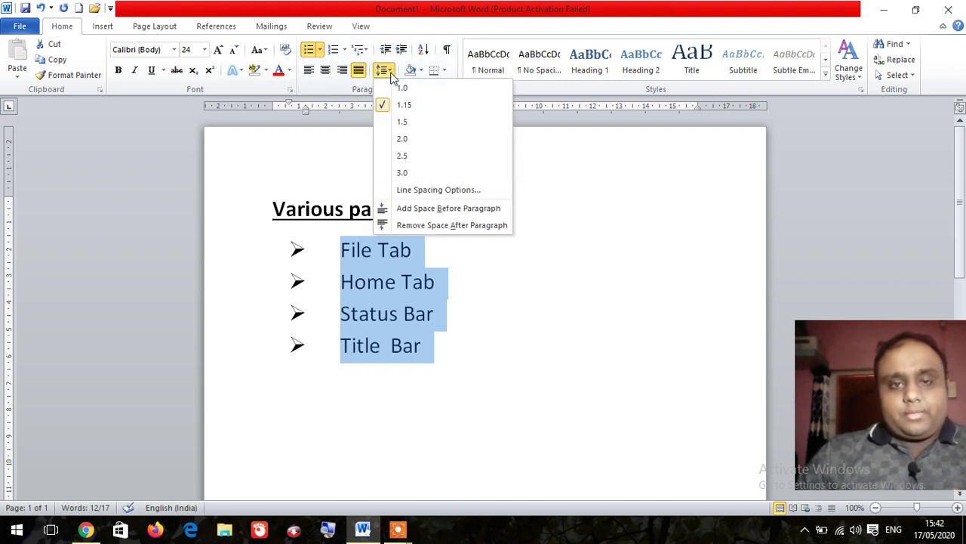
click(410, 156)
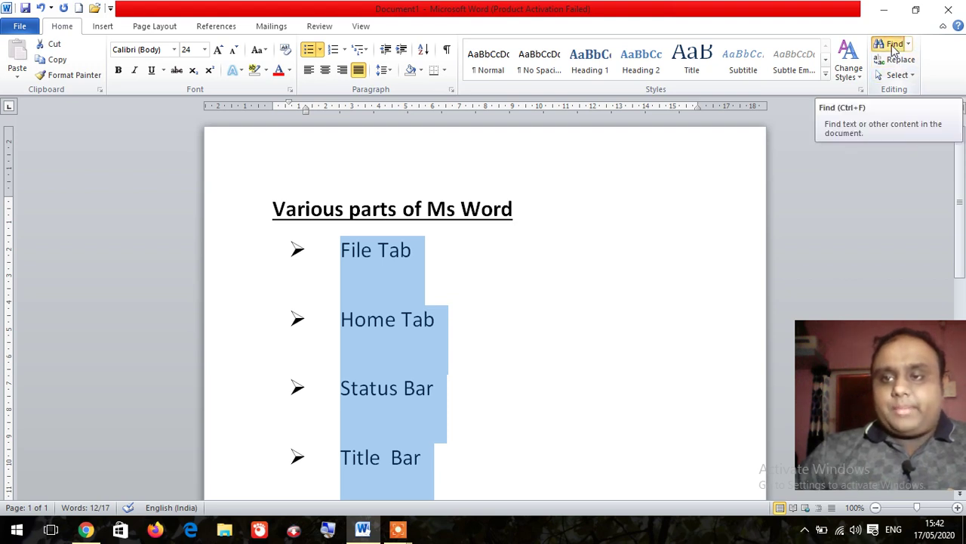
- Search the document for 'Status Bar' in the Navigation pane, removing a stray S
click(895, 45)
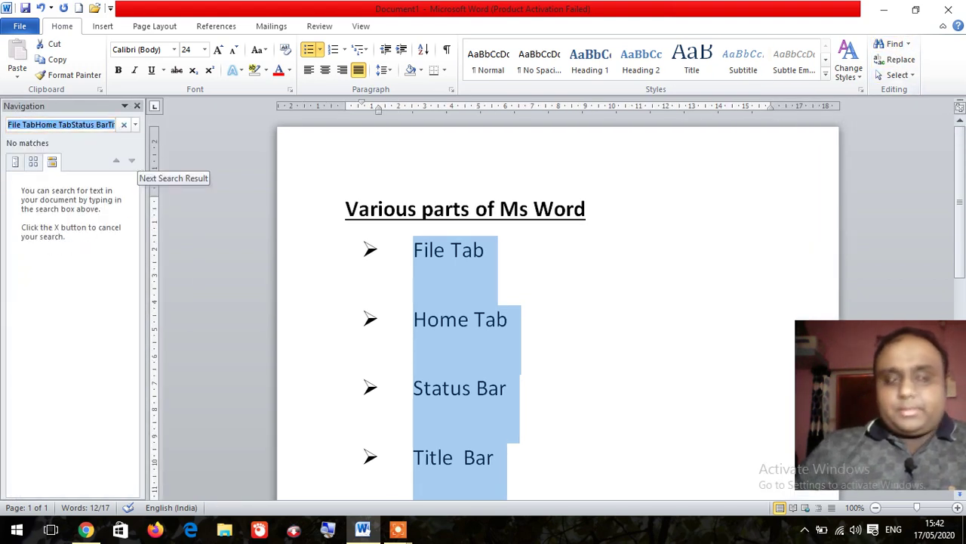
key(BackSpace)
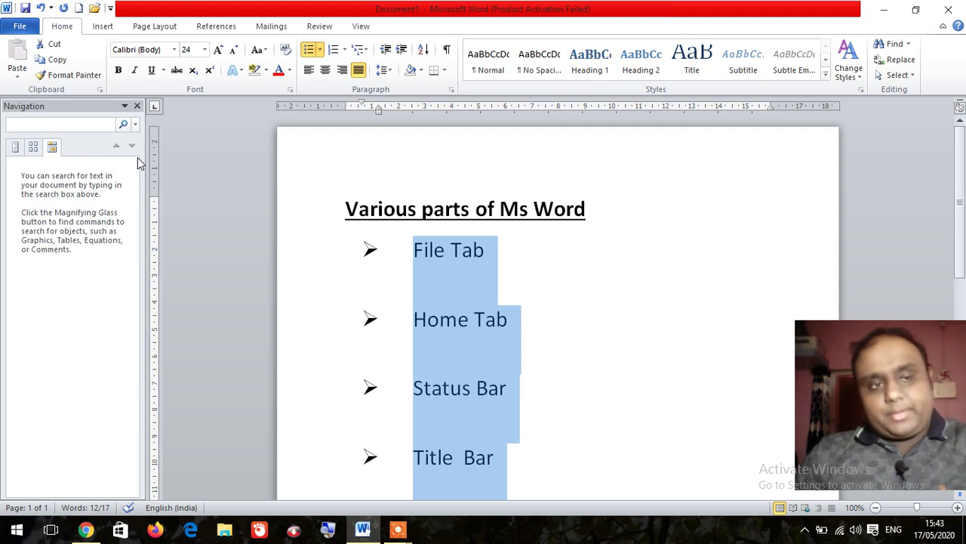
click(658, 353)
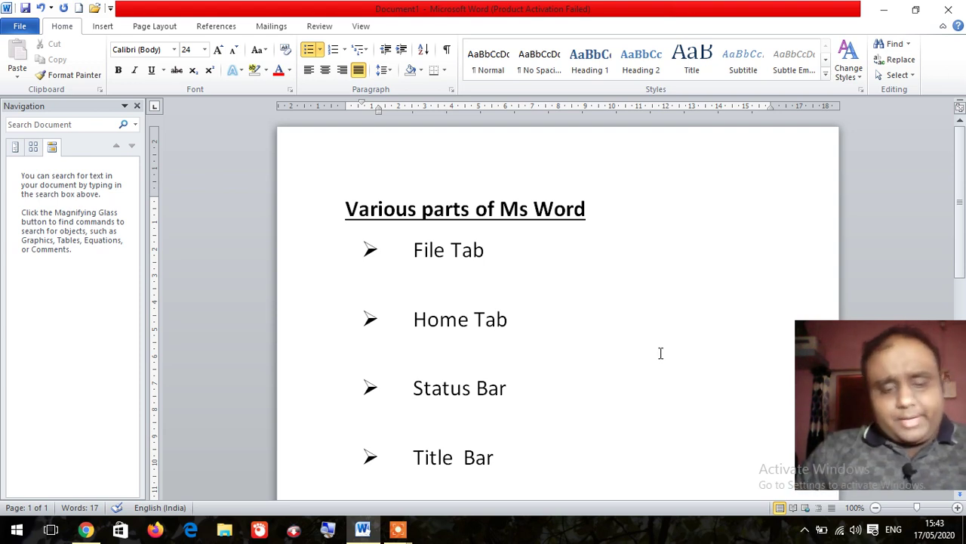
text(S)
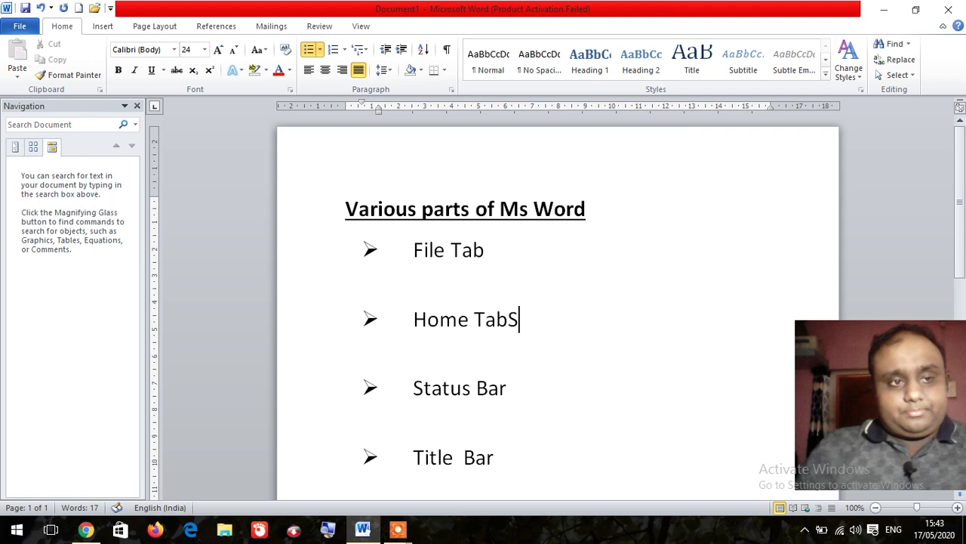
key(BackSpace)
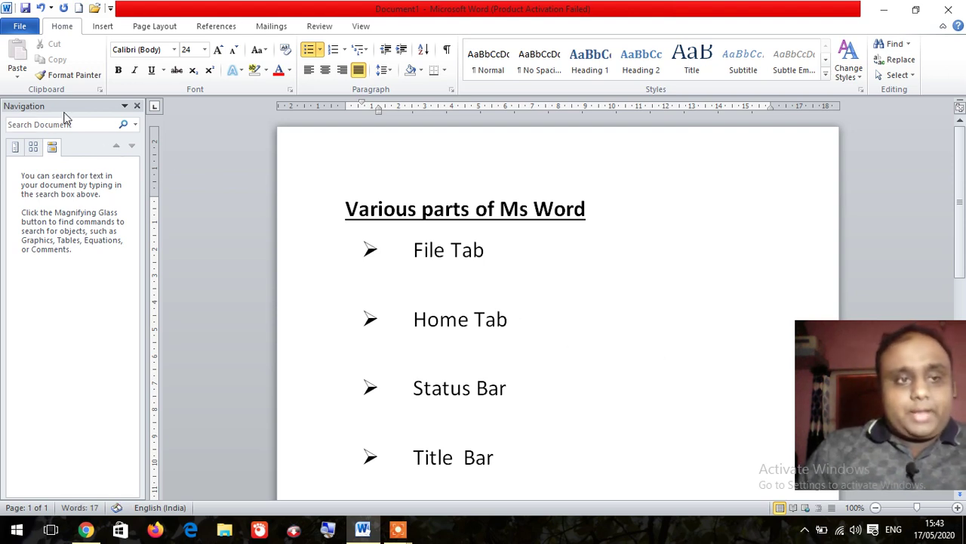
click(61, 128)
text(S)
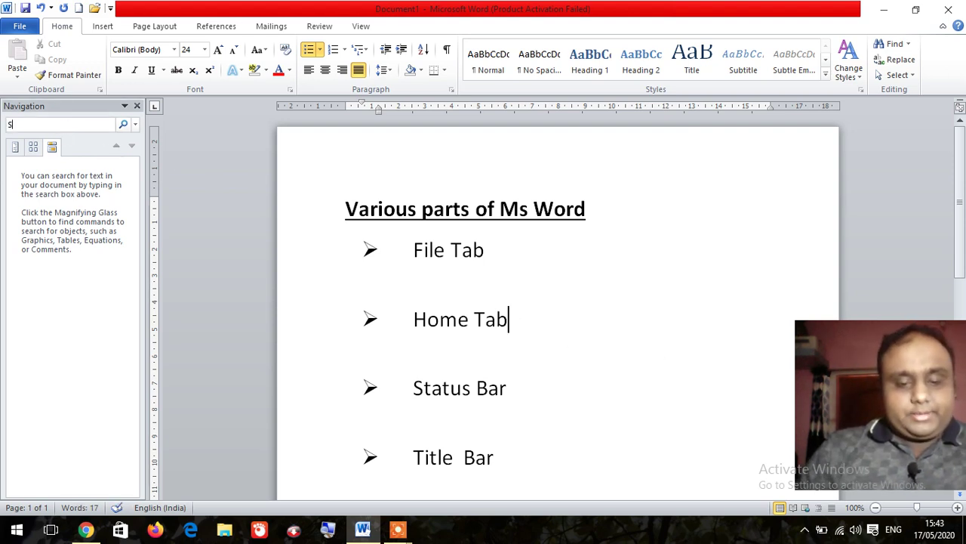
text(tatus Bar)
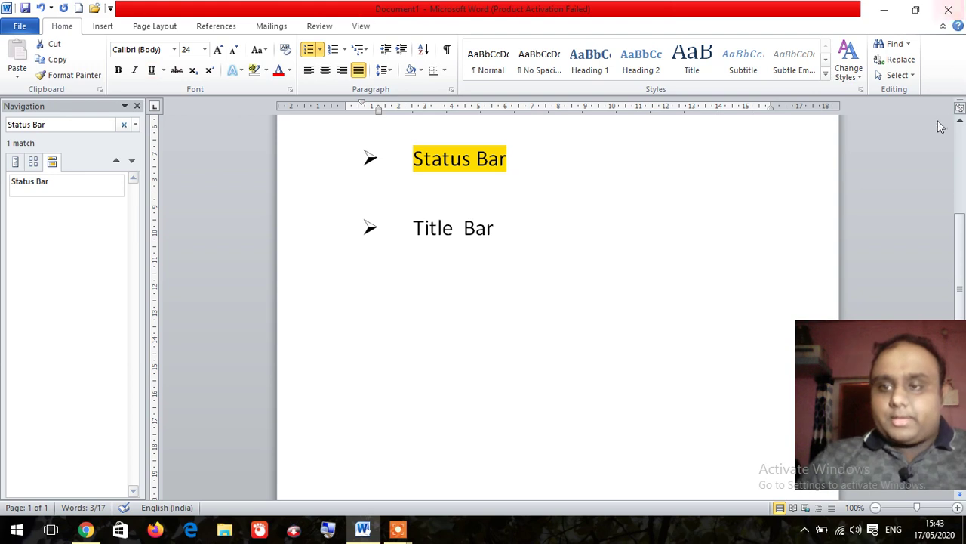
- Replace all occurrences of 'Status Bar' with 'View Buttons' and close the dialog
click(895, 61)
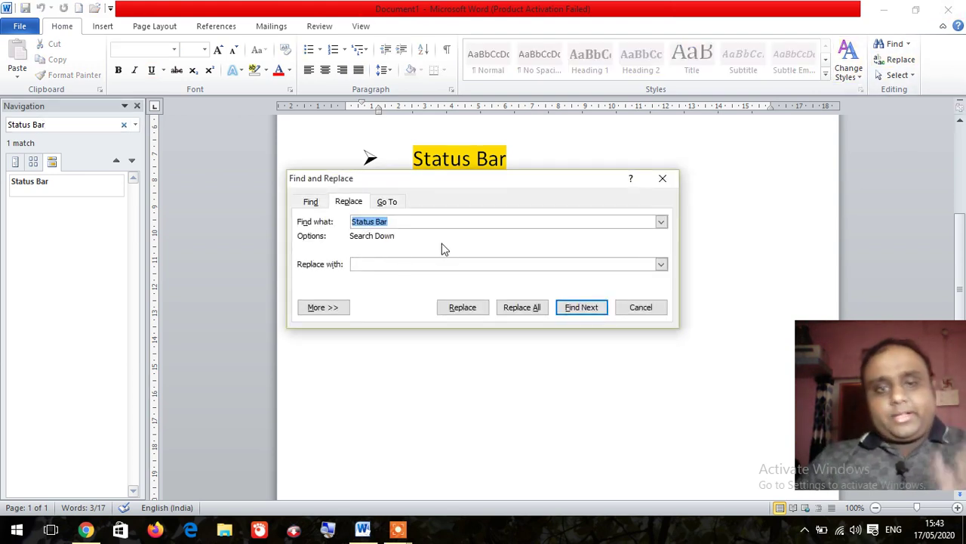
click(397, 265)
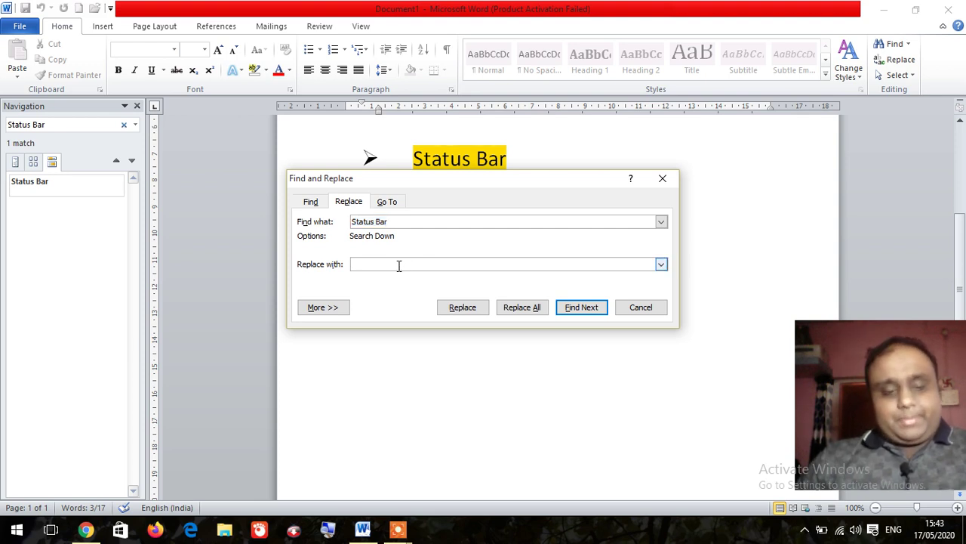
text(Vie)
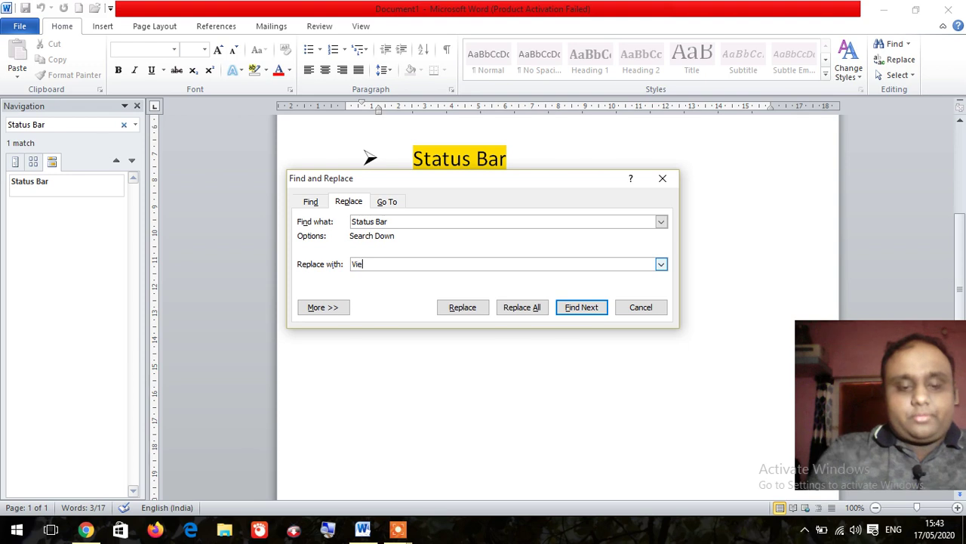
text(w Butt)
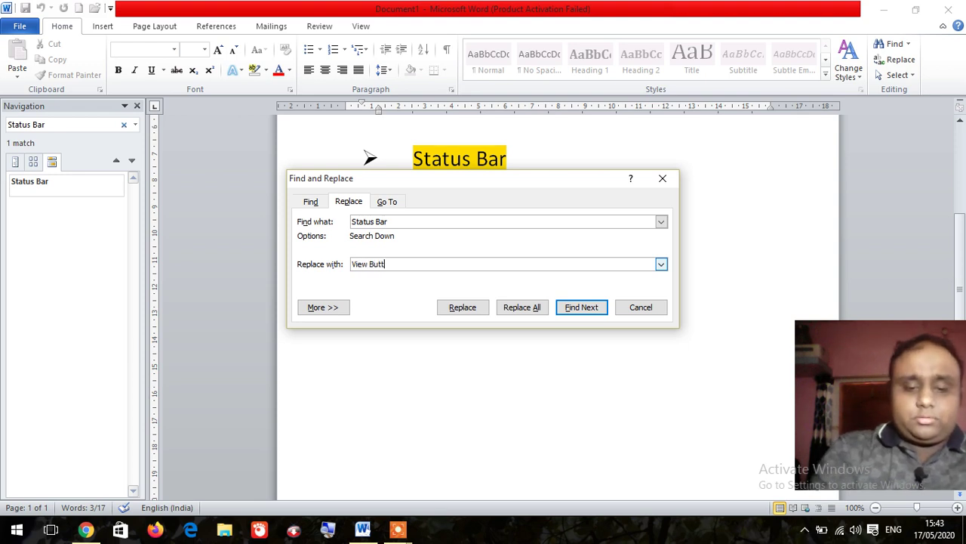
text(ons)
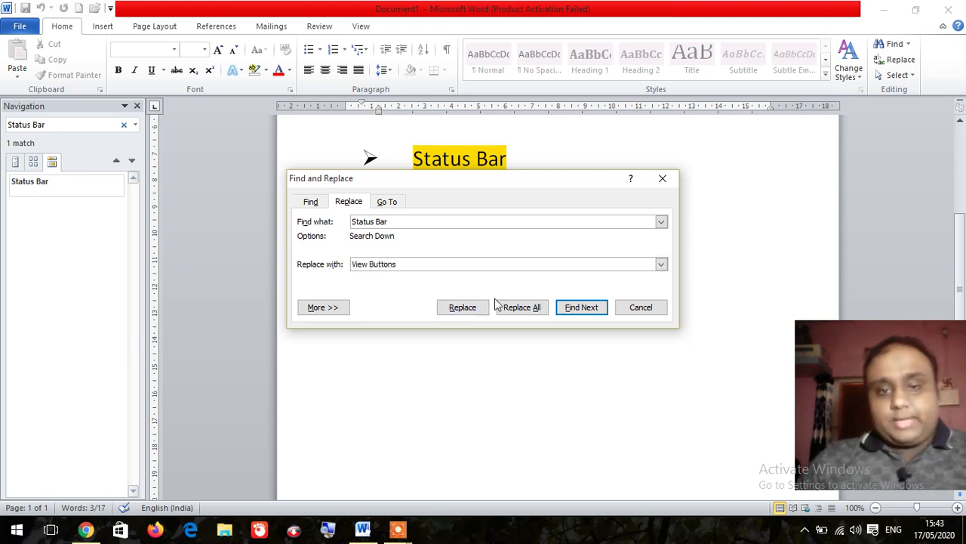
click(521, 307)
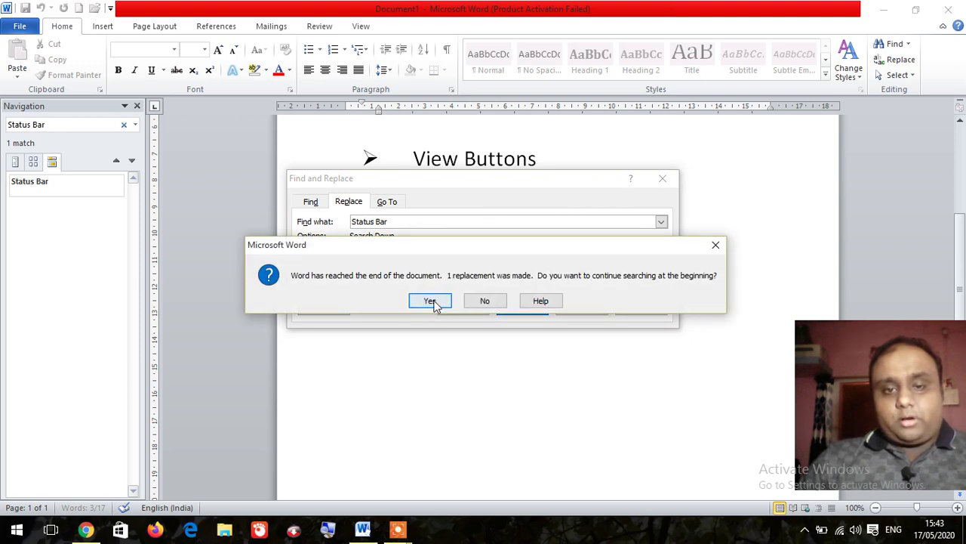
click(434, 300)
click(463, 300)
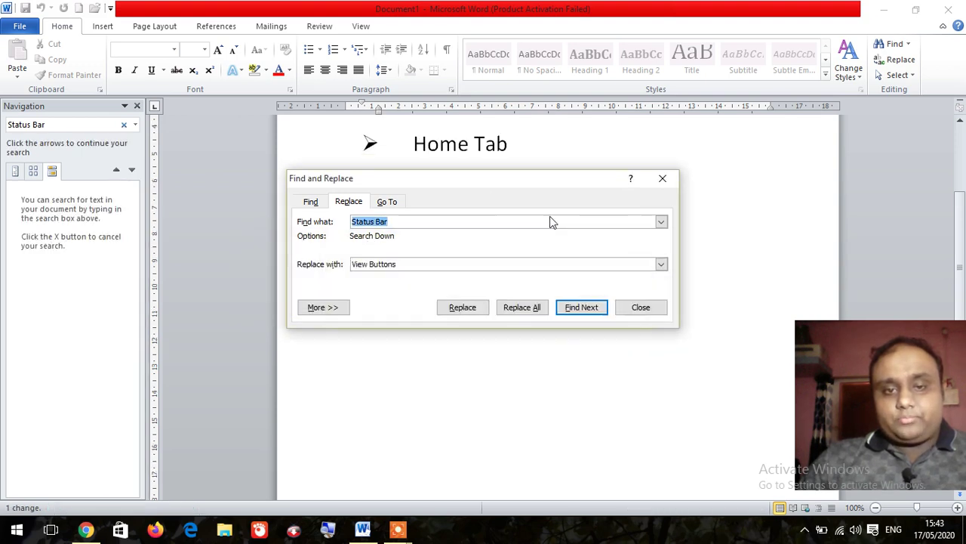
click(662, 179)
scroll(516, 233, up, 3)
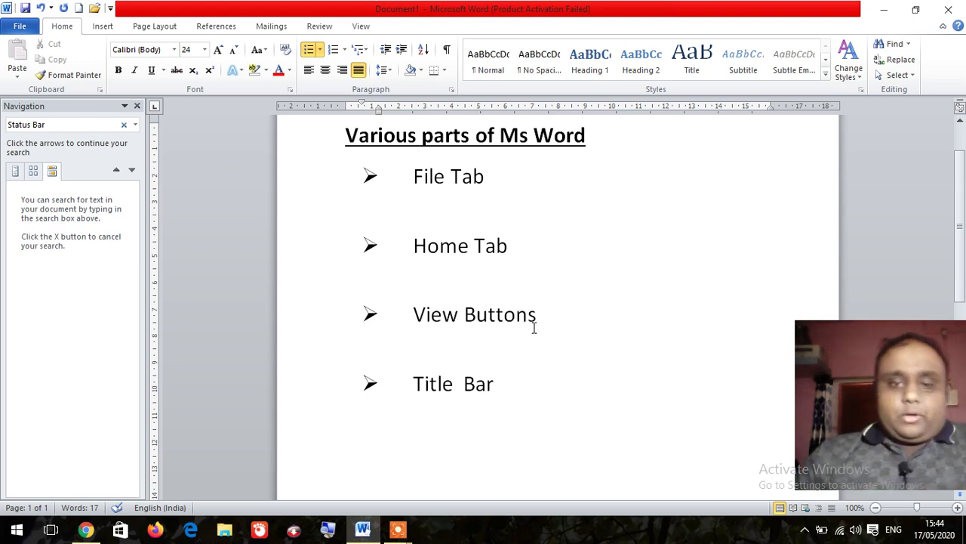
- Delete the bullet list and the title, then open the Insert tab's Shapes gallery
drag(537, 410, 344, 183)
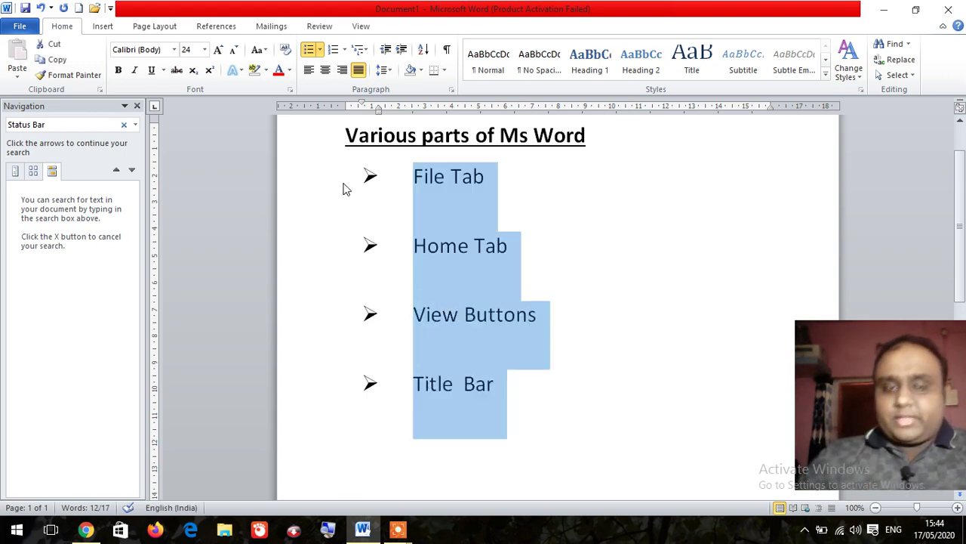
key(Delete)
scroll(453, 204, up, 1)
drag(596, 198, 246, 189)
key(Delete)
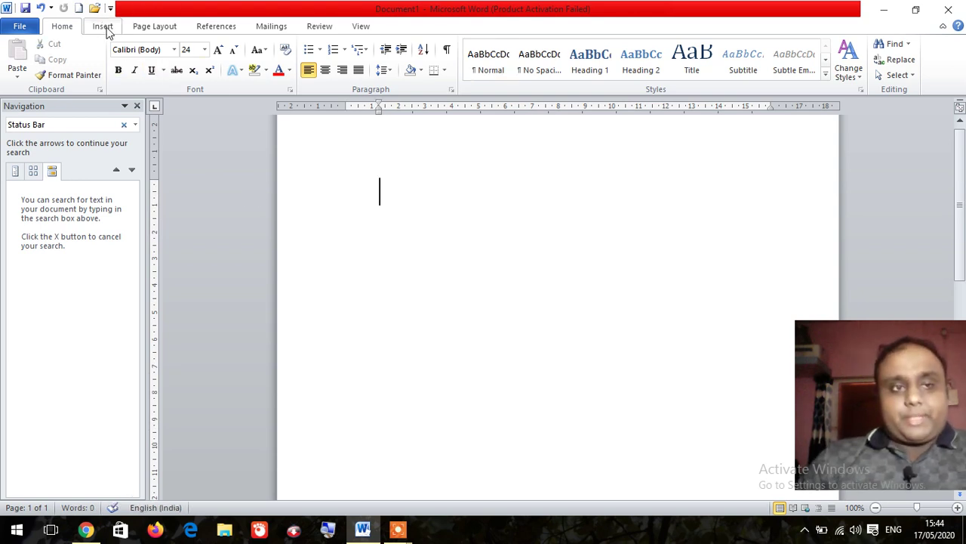
click(103, 27)
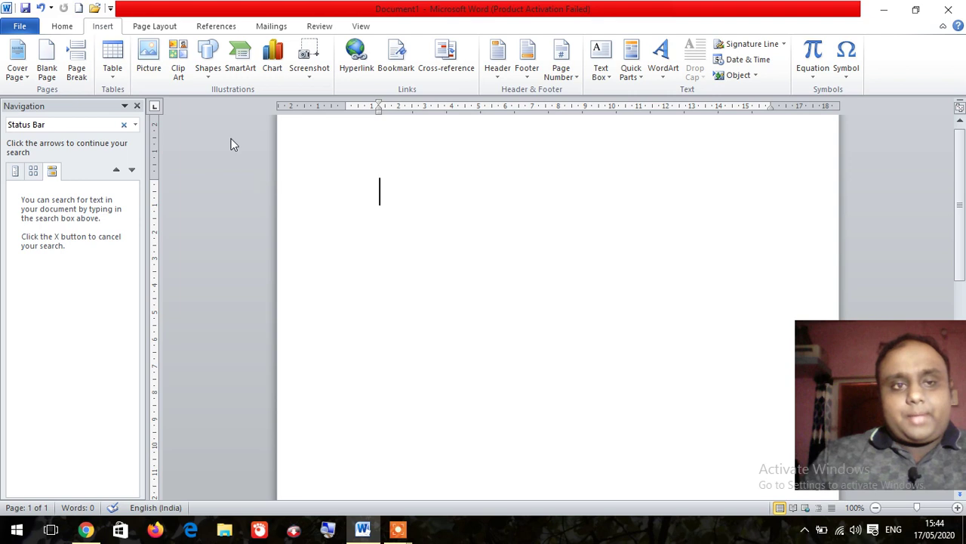
click(210, 78)
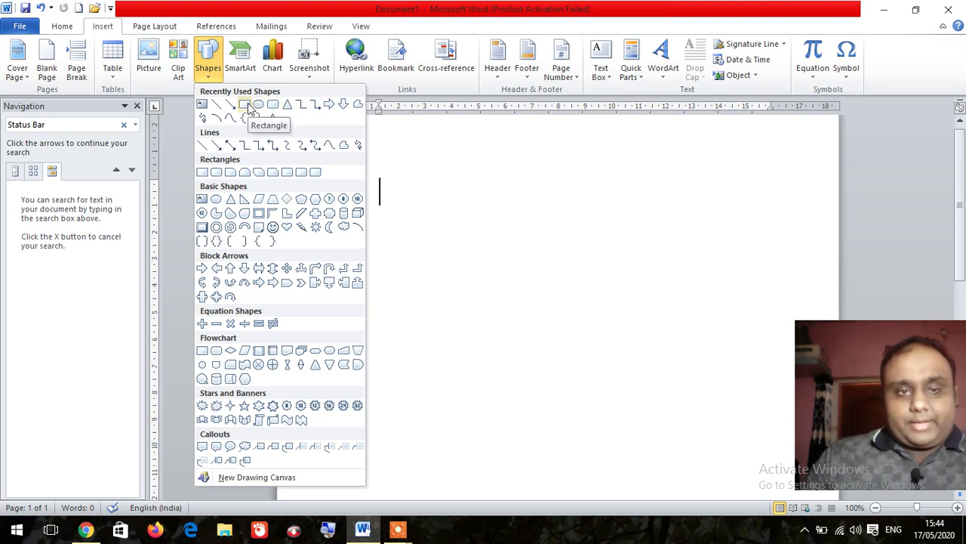
- Draw a rectangle on the page and give it the white, teal-outlined shape style
click(246, 106)
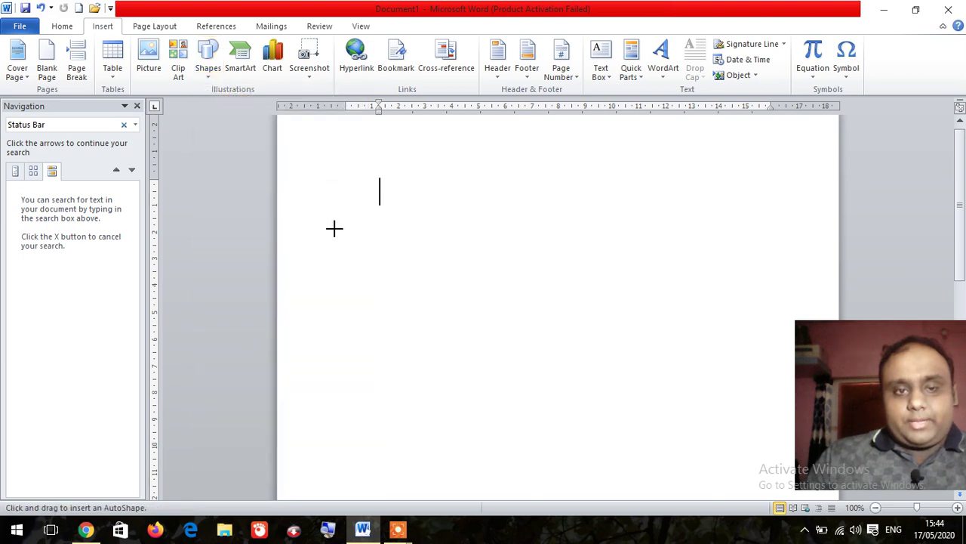
drag(334, 228, 745, 403)
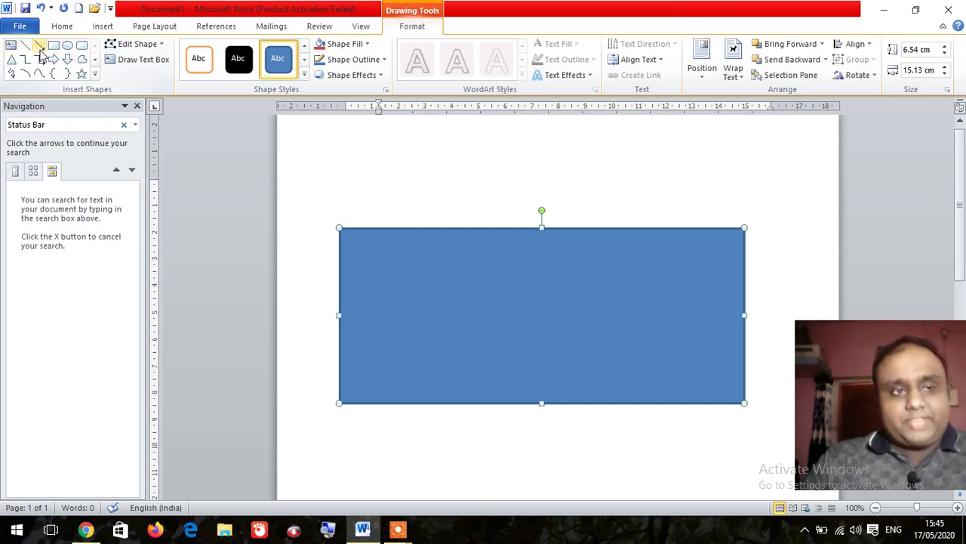
click(305, 75)
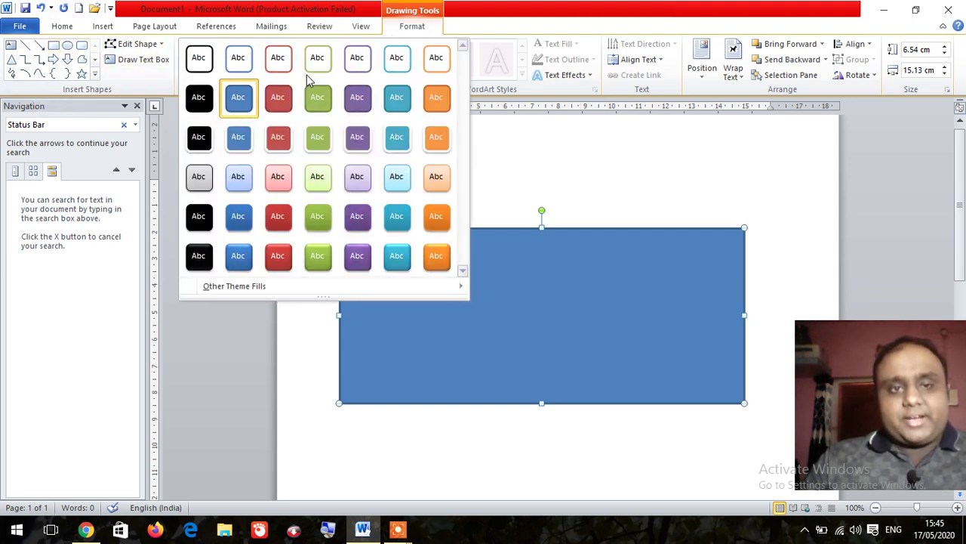
click(581, 151)
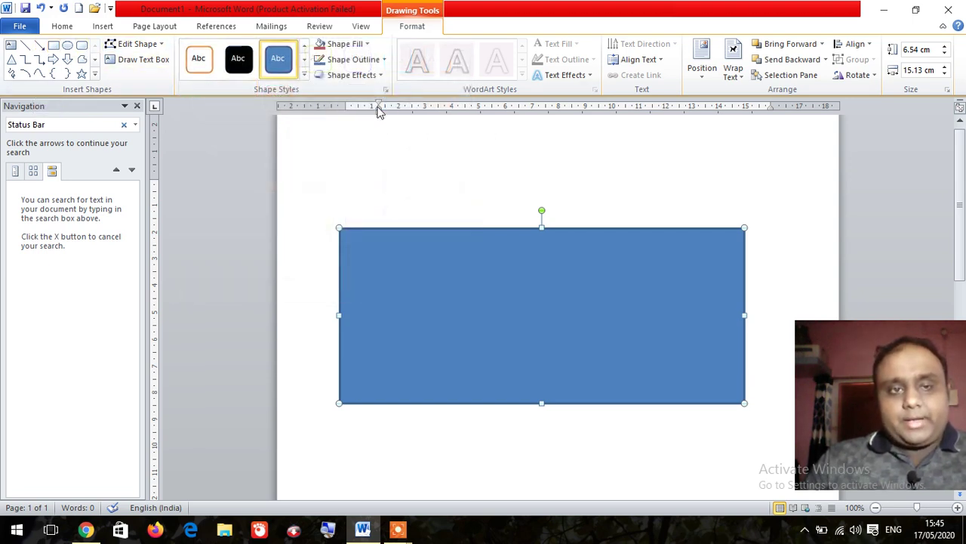
click(304, 77)
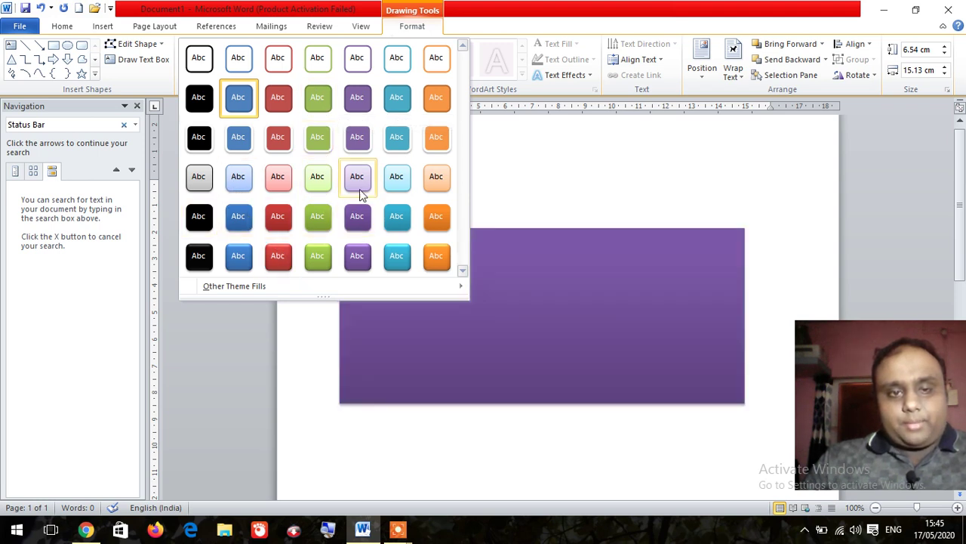
click(403, 64)
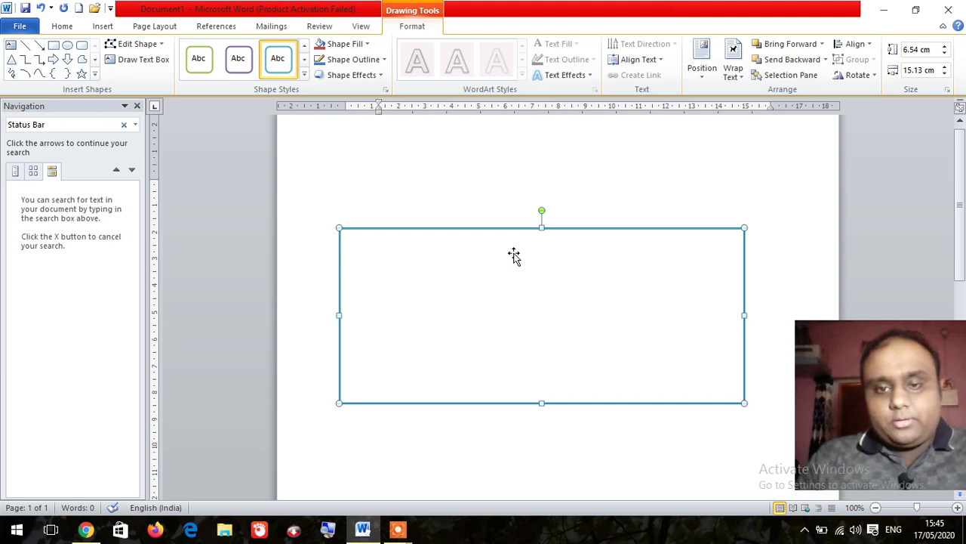
right_click(514, 255)
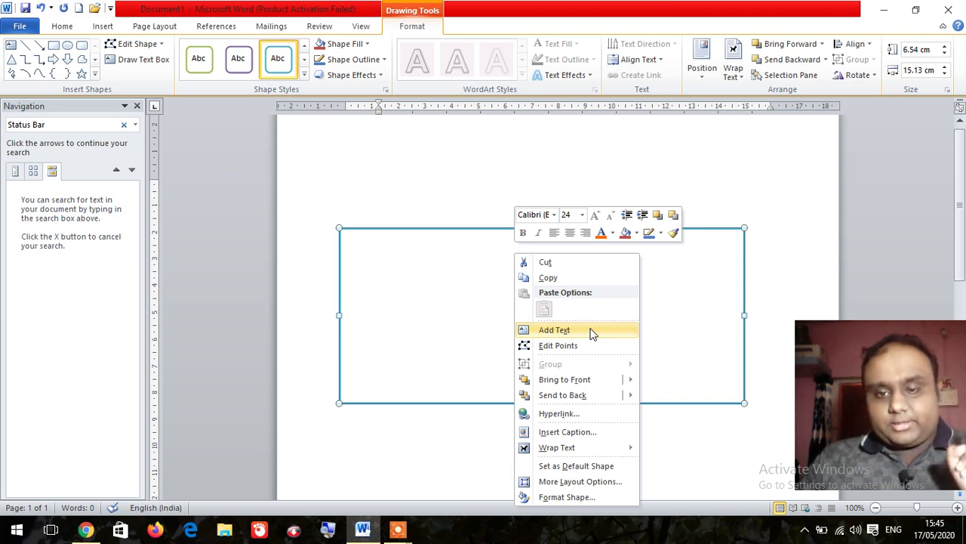
click(593, 333)
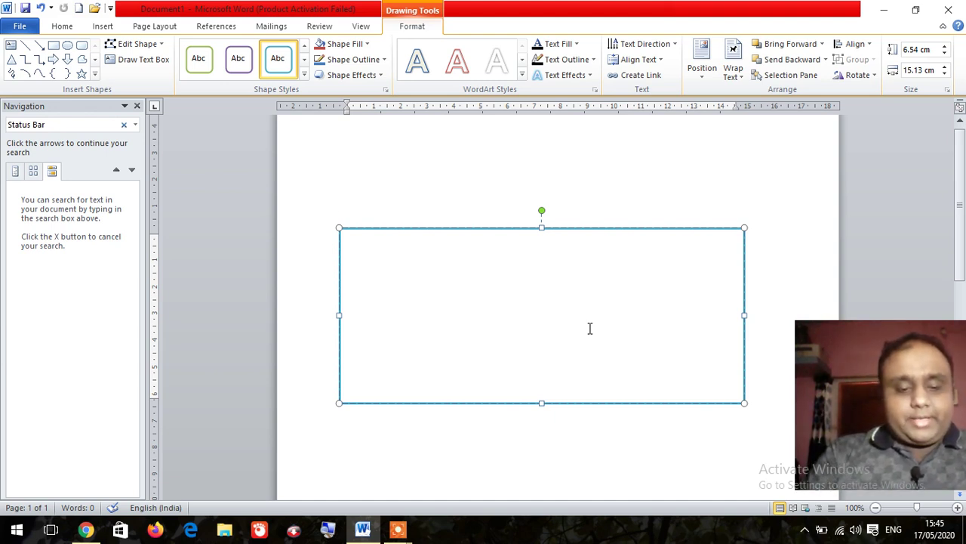
text(t)
key(BackSpace)
key(BackSpace)
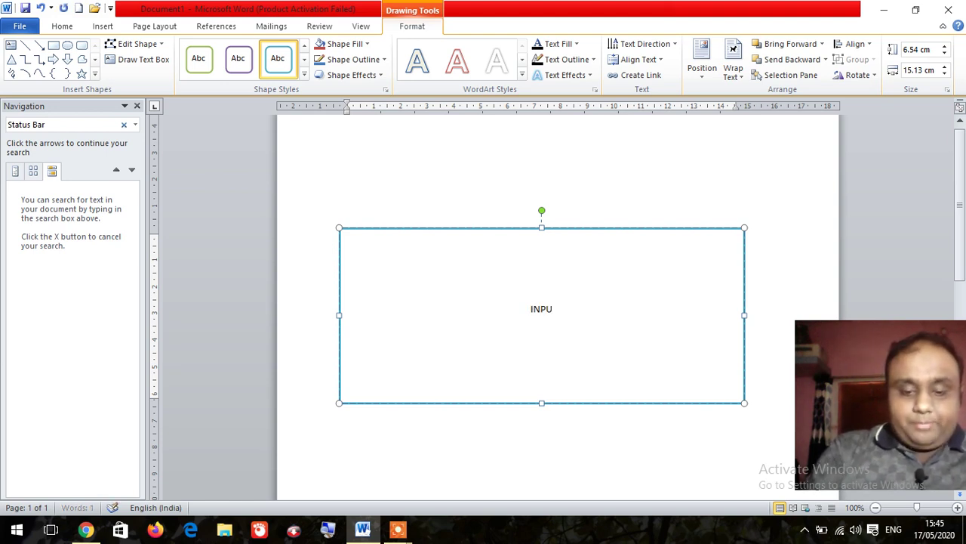
text(DEVICES)
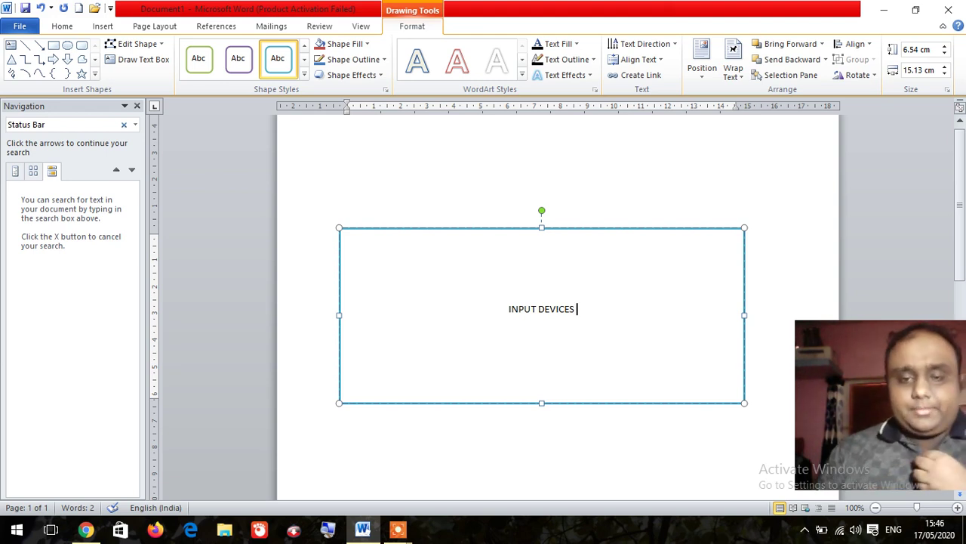
drag(593, 313, 427, 310)
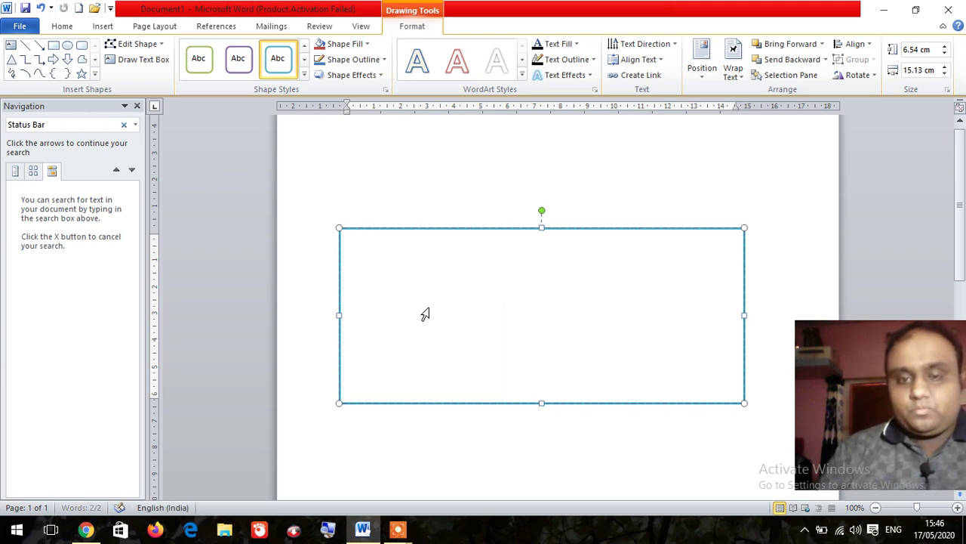
key(Delete)
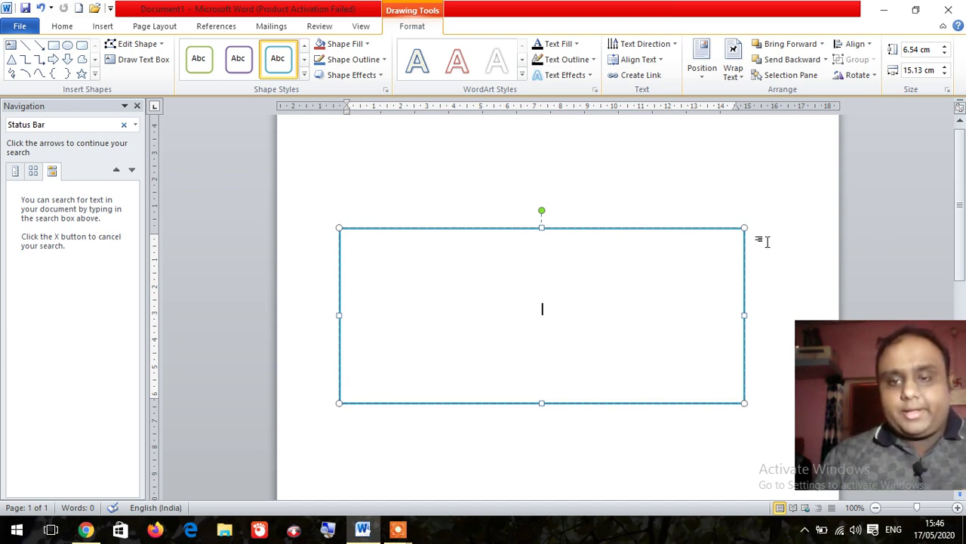
- In Format Shape, try a black, 55%-transparent outline, then switch to a gradient line
right_click(626, 235)
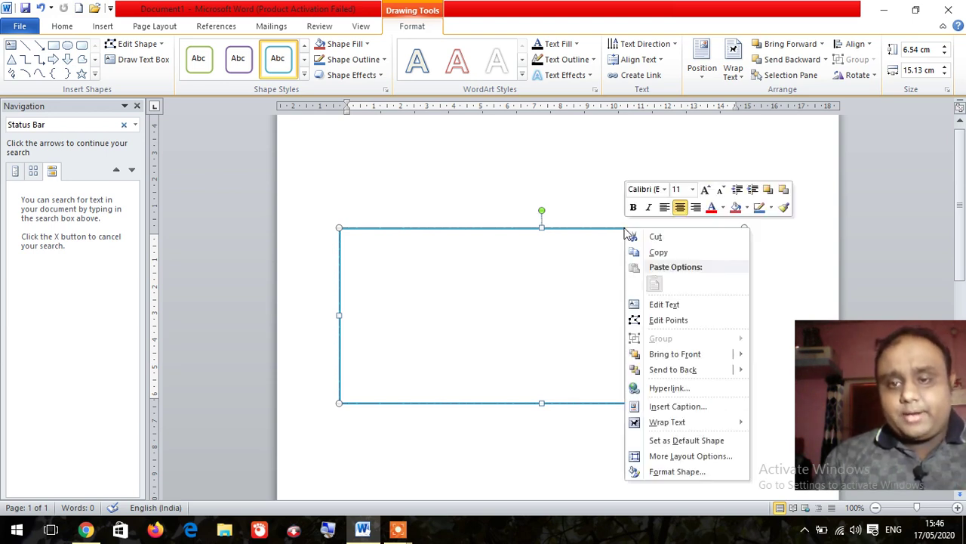
click(695, 473)
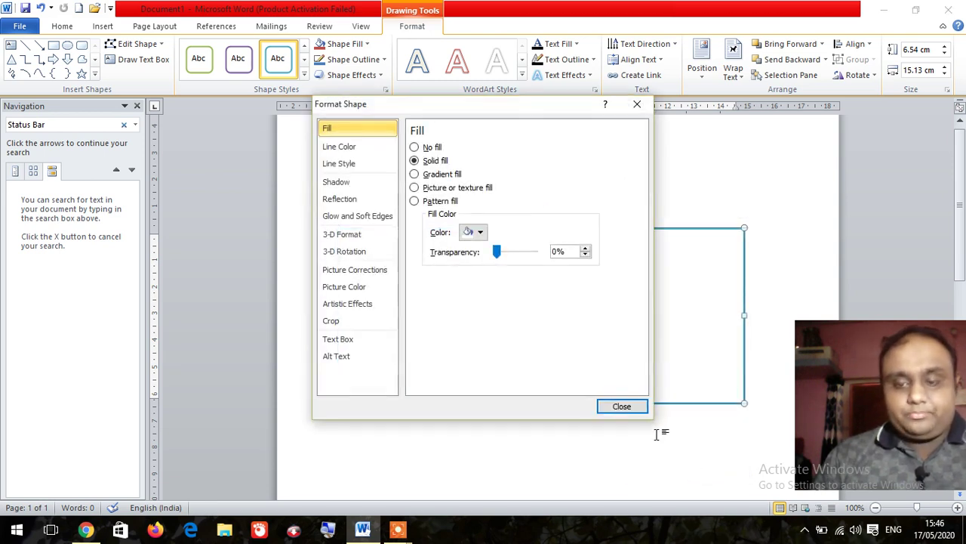
click(351, 151)
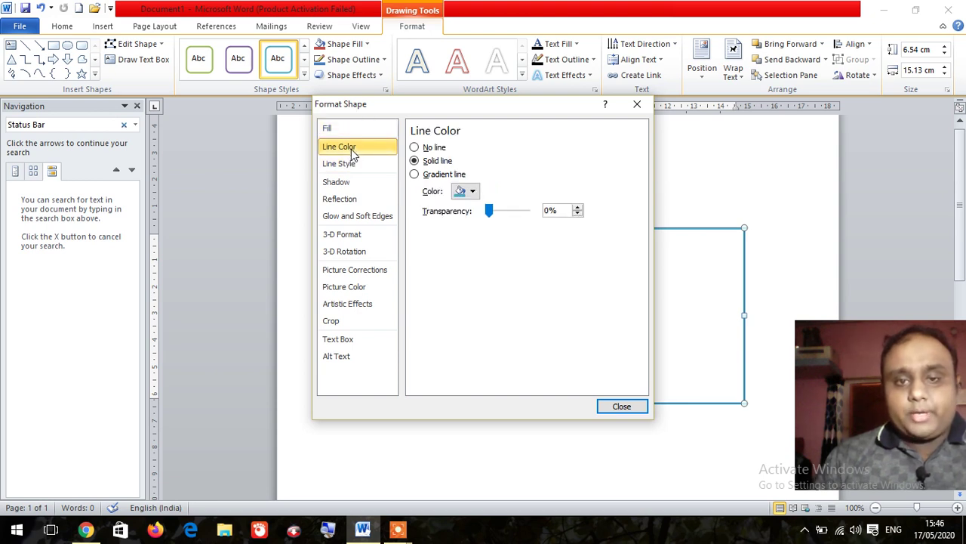
click(465, 191)
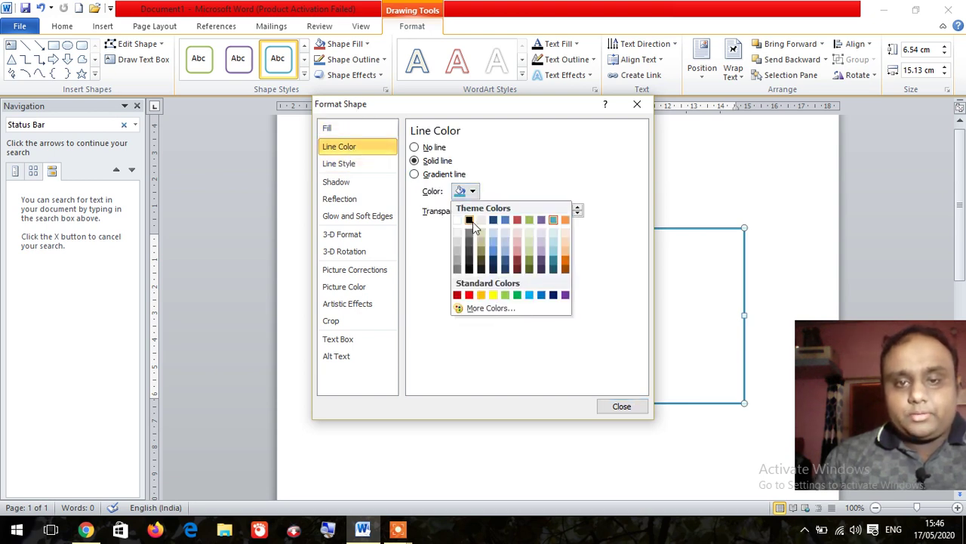
click(469, 219)
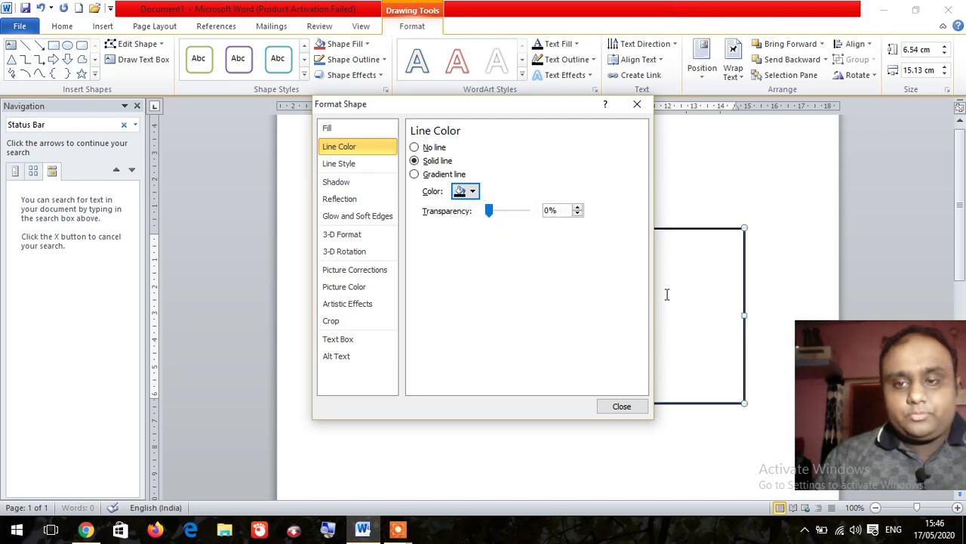
drag(489, 210, 512, 219)
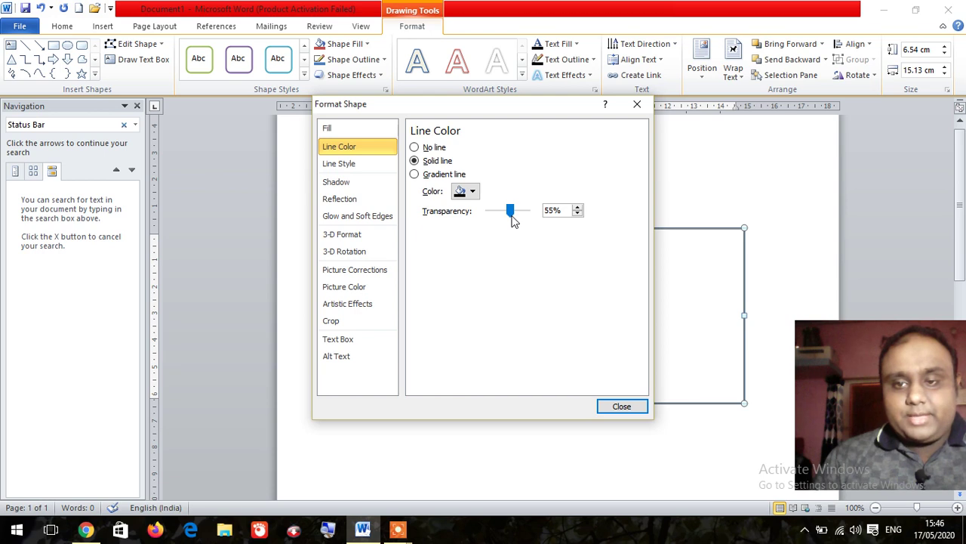
drag(512, 219, 491, 217)
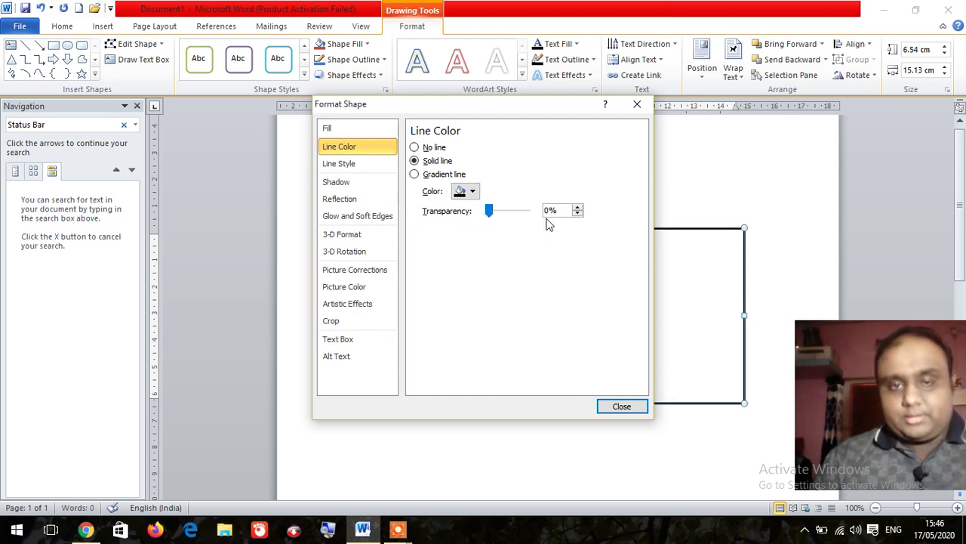
click(426, 176)
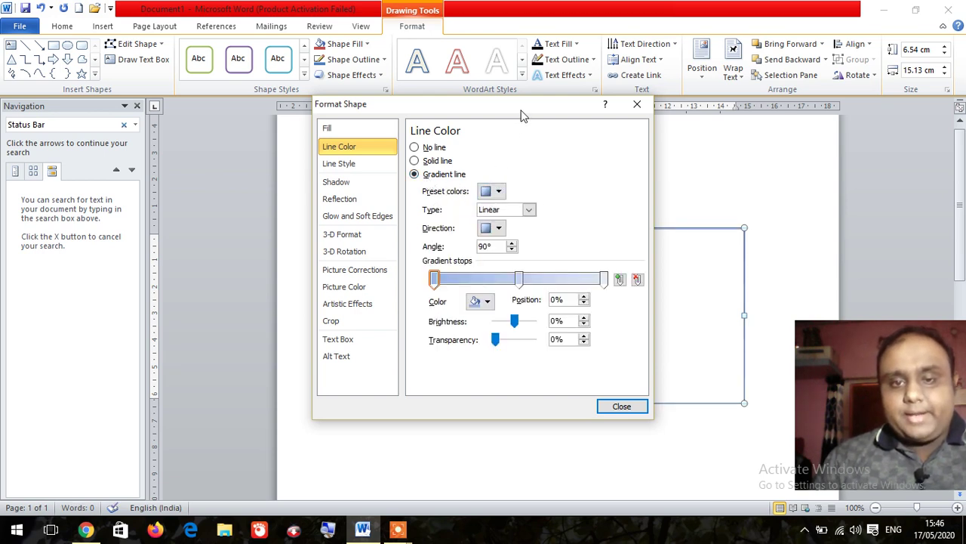
drag(519, 111, 717, 142)
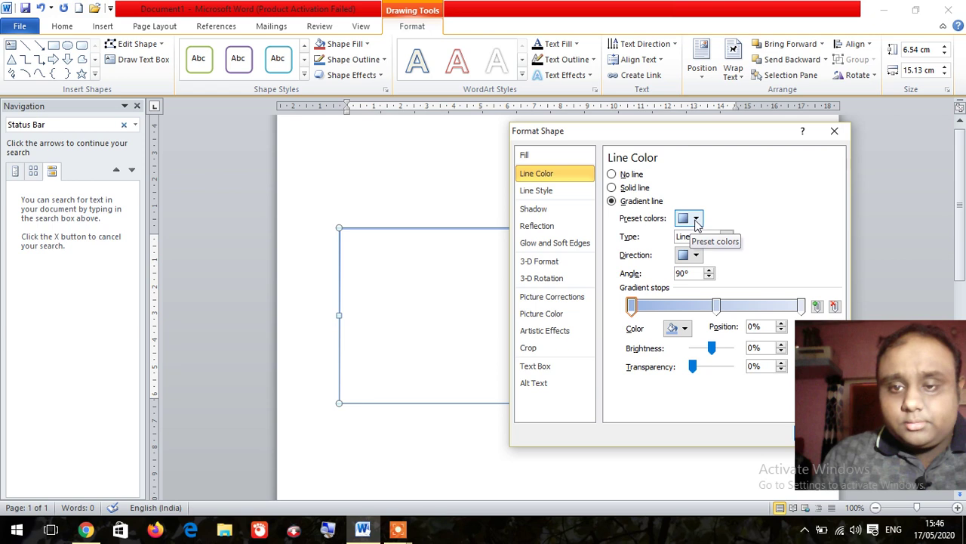
- Give the rectangle's outline an orange-pink preset gradient
click(690, 218)
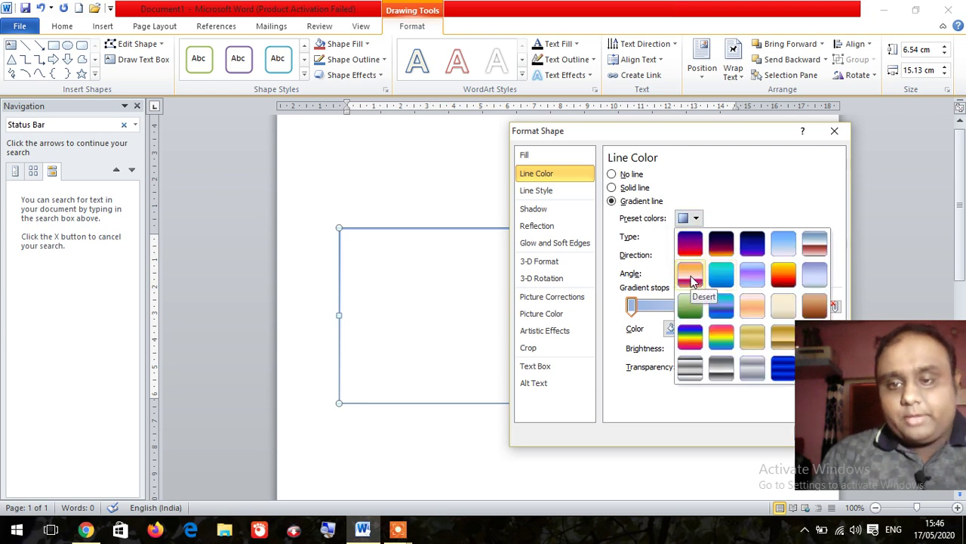
click(693, 277)
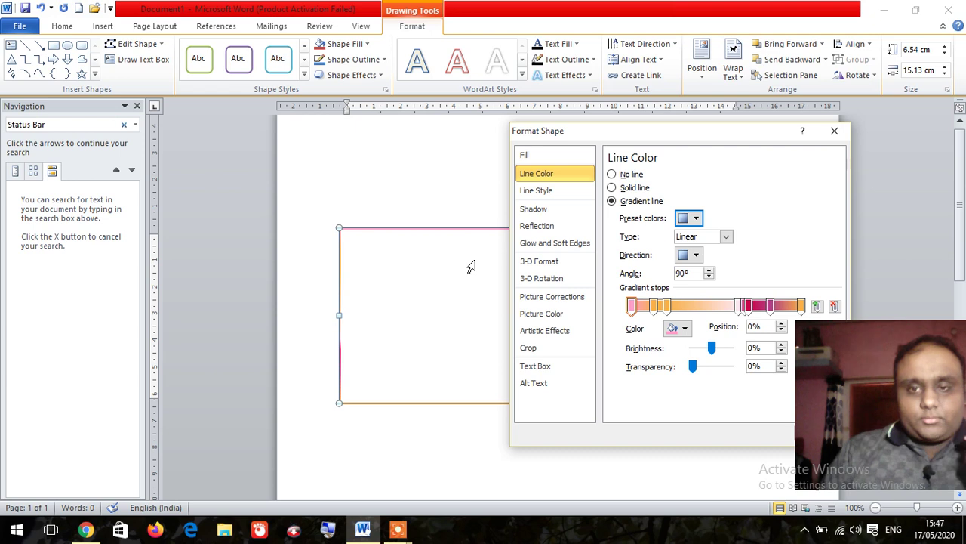
click(547, 193)
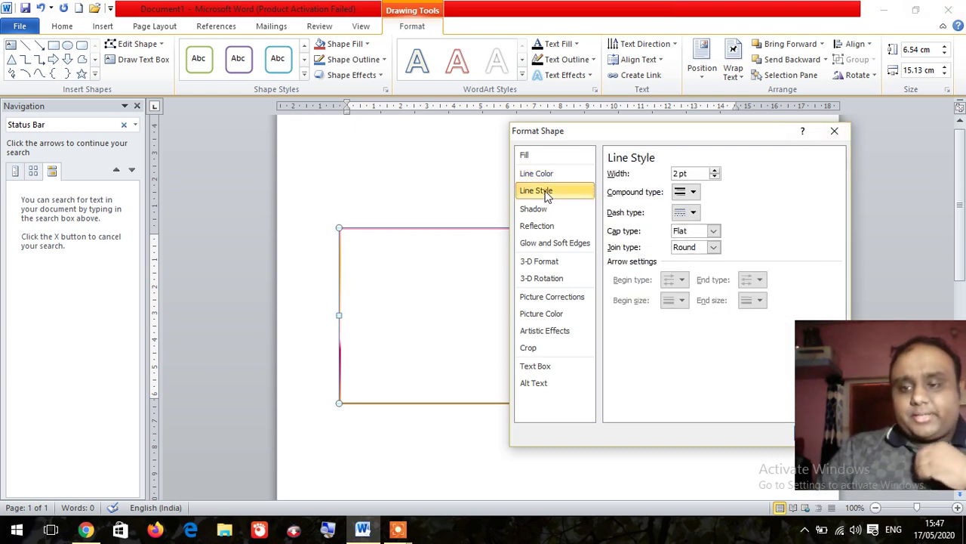
- Widen the gradient outline to 7.25 pt and add a shadow at 48% transparency, 4 pt blur
click(715, 171)
click(715, 170)
click(715, 170)
click(715, 171)
click(715, 172)
click(715, 172)
click(715, 172)
drag(613, 143, 766, 143)
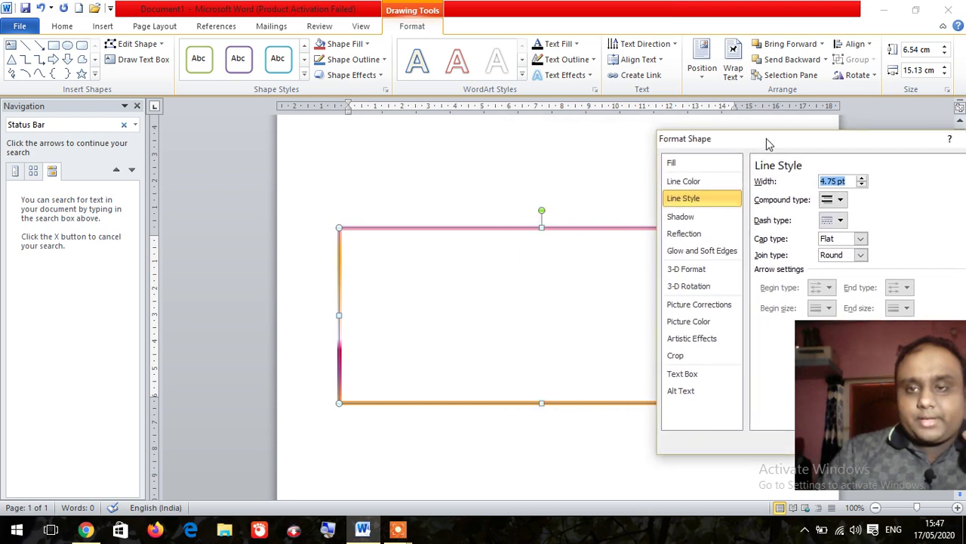
click(863, 181)
click(863, 181)
click(863, 182)
click(863, 181)
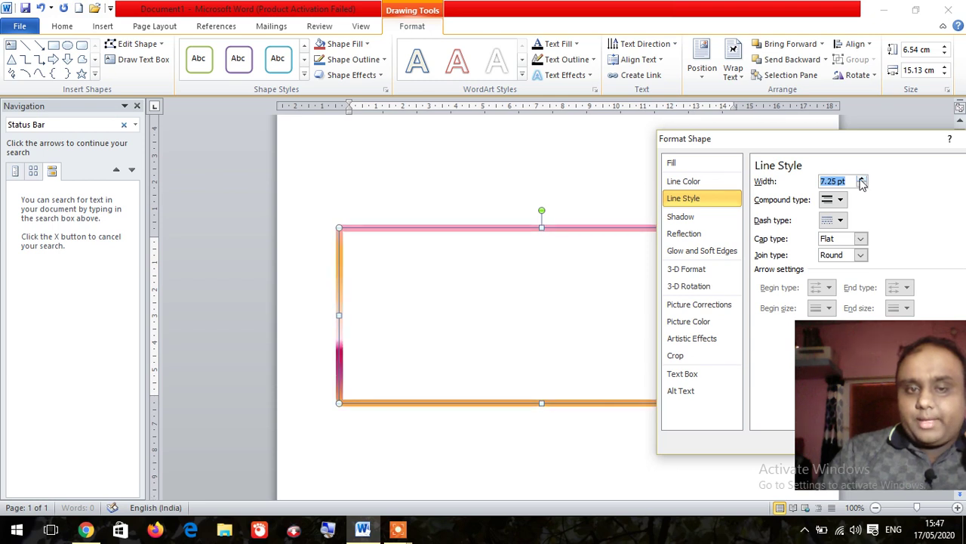
click(693, 217)
mouse_move(825, 224)
mouse_down()
mouse_move(839, 224)
mouse_move(845, 243)
mouse_up()
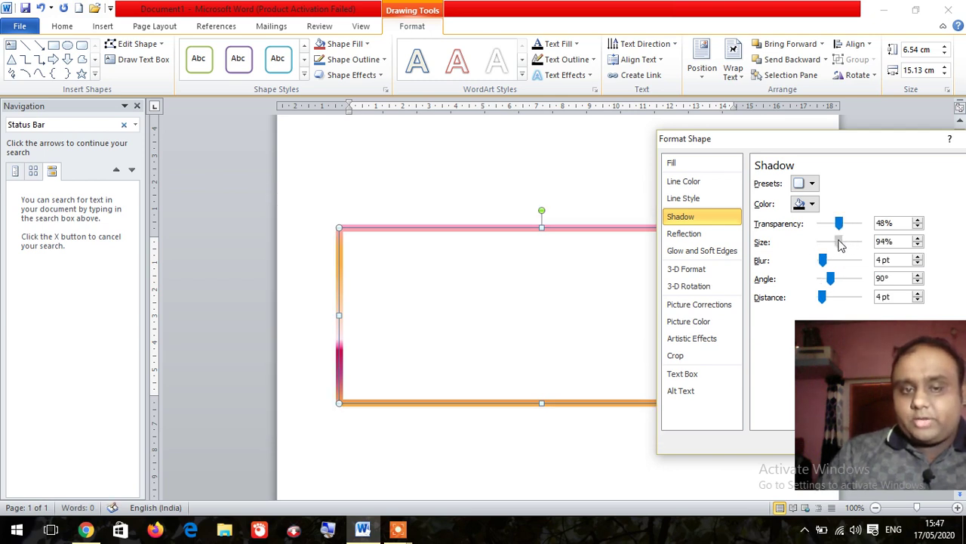
- Soften the rectangle's shadow with more blur and colour it light blue
mouse_move(822, 259)
mouse_down()
mouse_move(841, 261)
mouse_move(852, 279)
mouse_move(843, 298)
mouse_up()
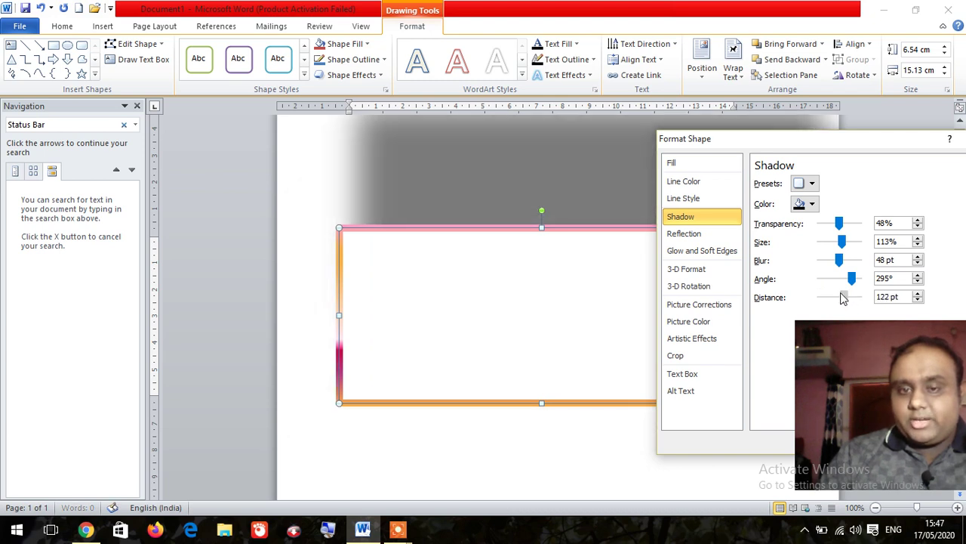
click(813, 205)
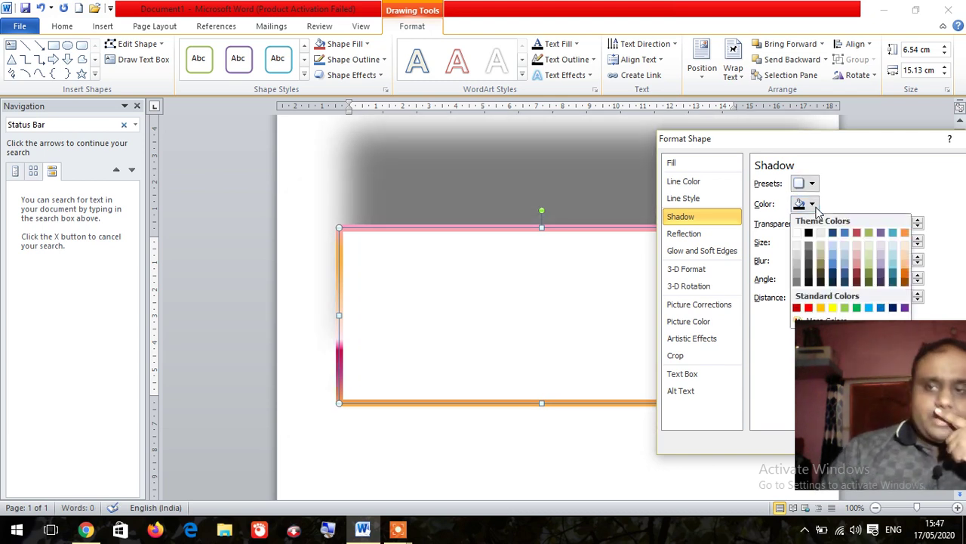
click(844, 249)
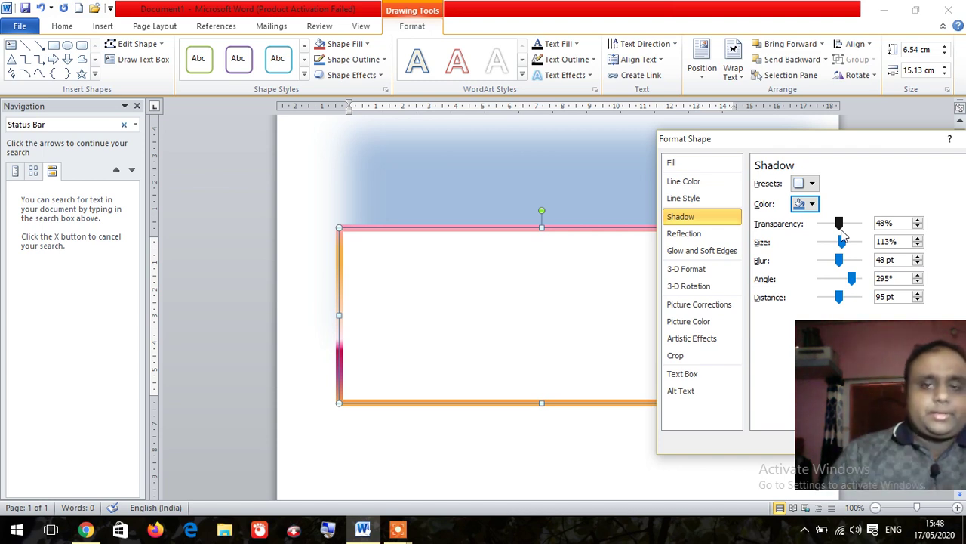
- Close Format Shape and cut the rectangle, leaving the page blank
drag(824, 139, 439, 63)
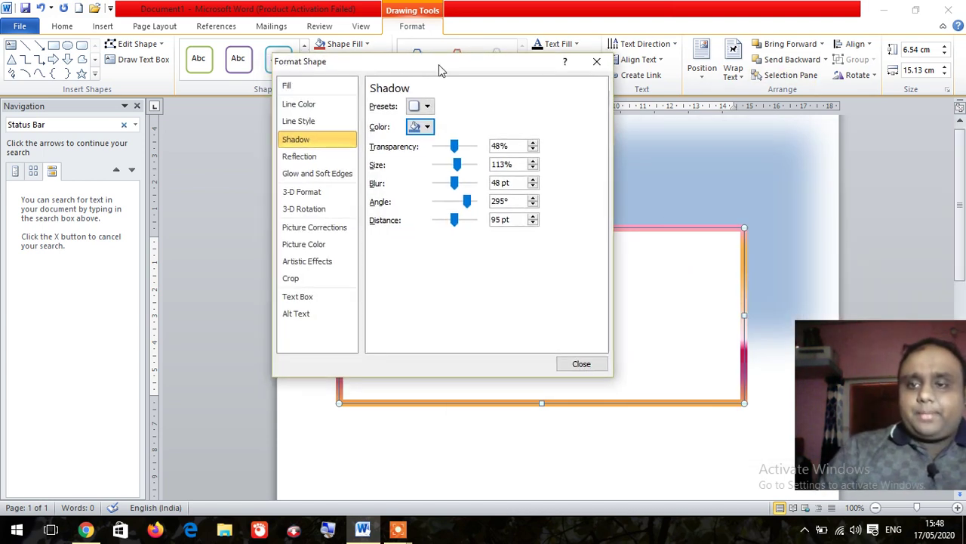
click(596, 61)
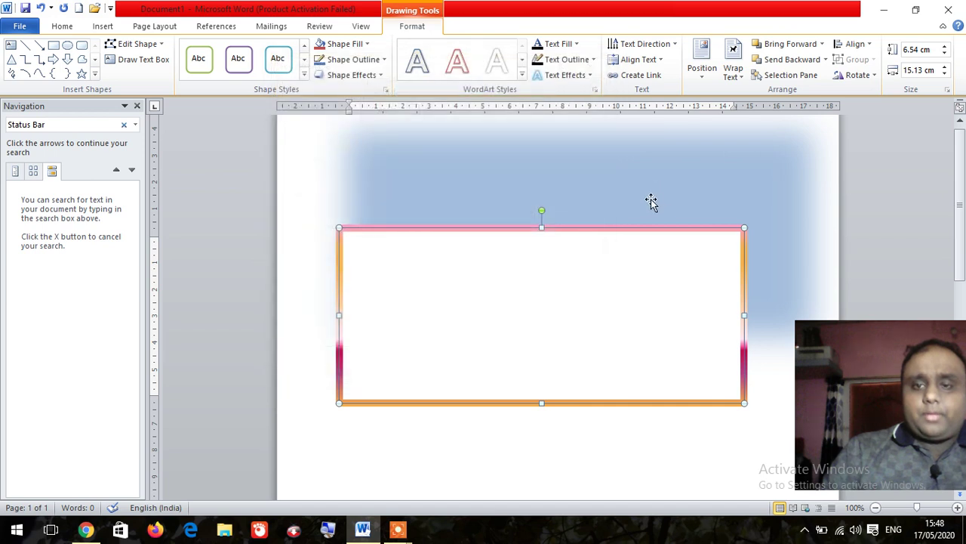
right_click(614, 258)
click(669, 274)
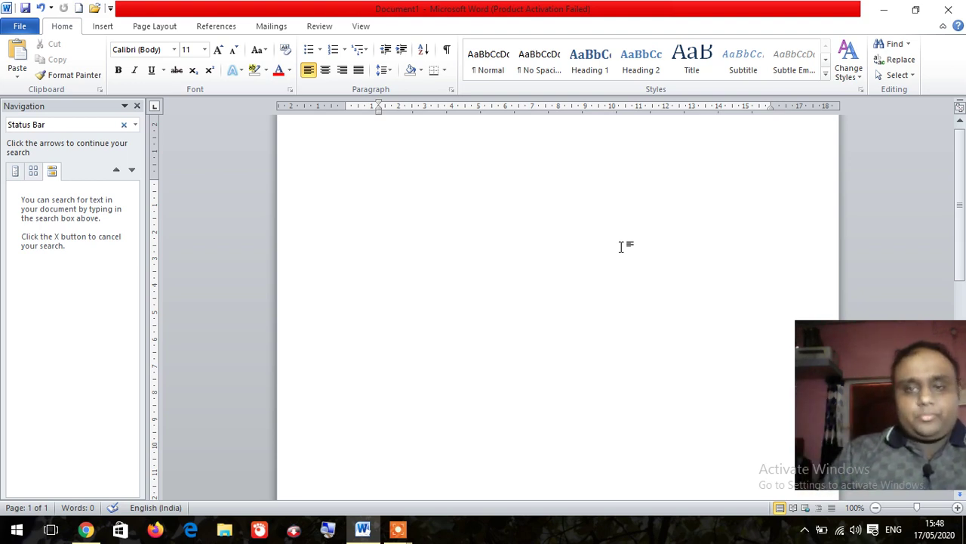
- Draw a large blue rounded rectangle on the blank page
click(104, 26)
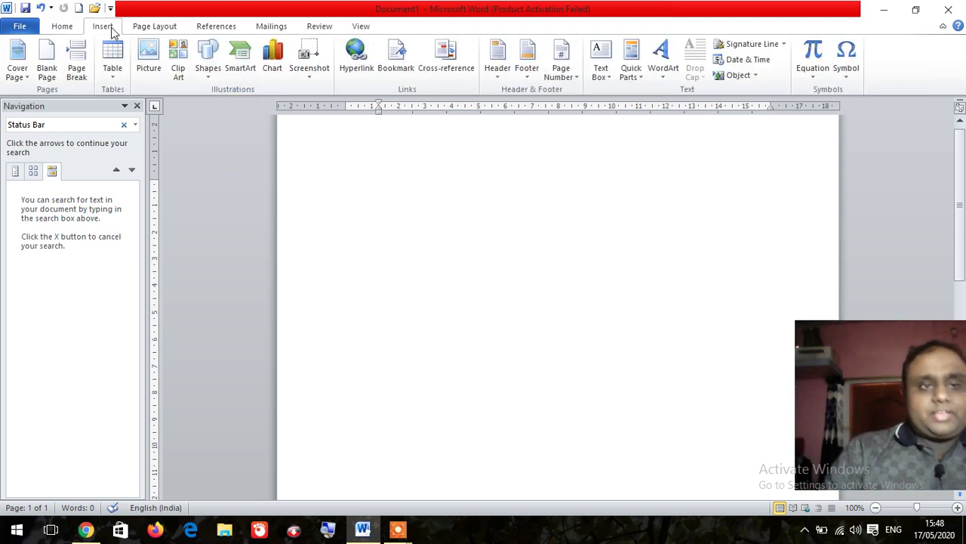
click(211, 76)
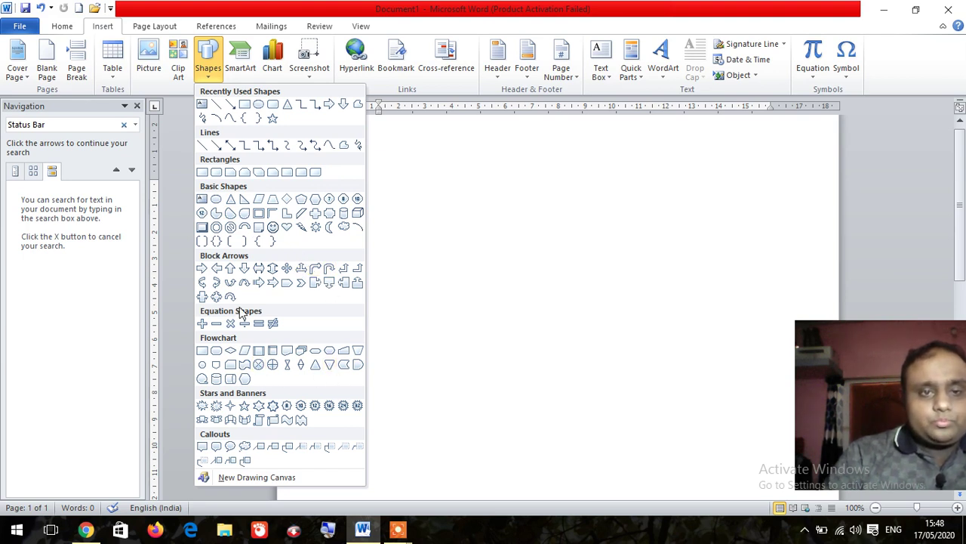
click(273, 108)
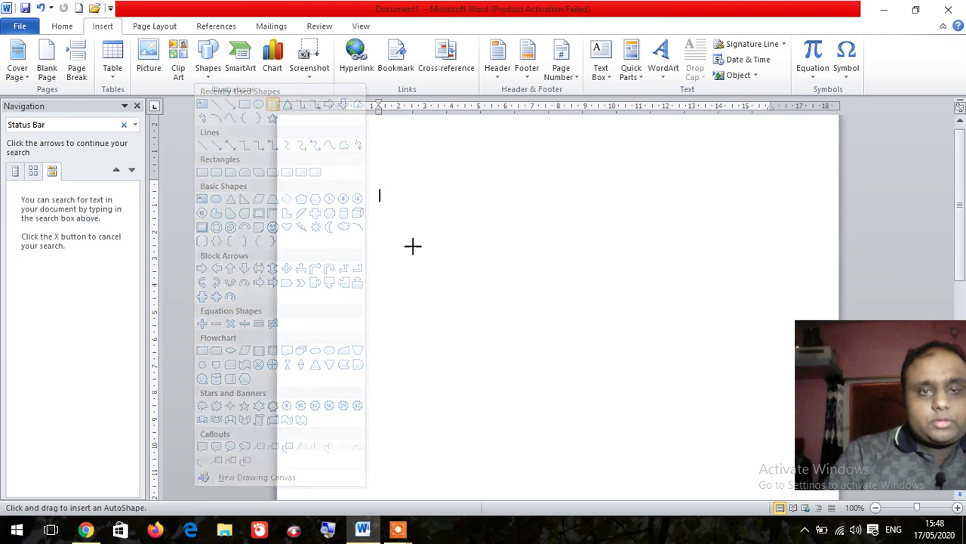
drag(403, 197, 673, 468)
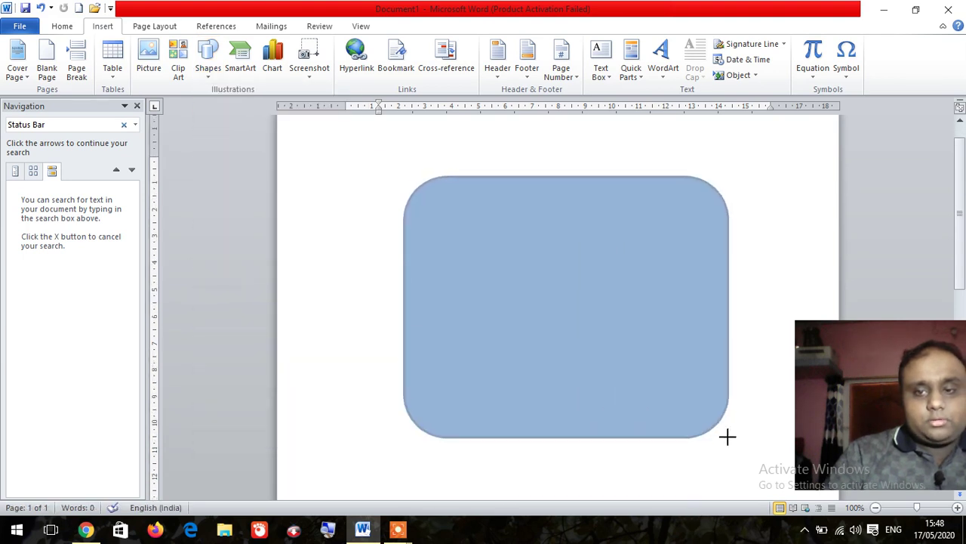
drag(672, 468, 707, 471)
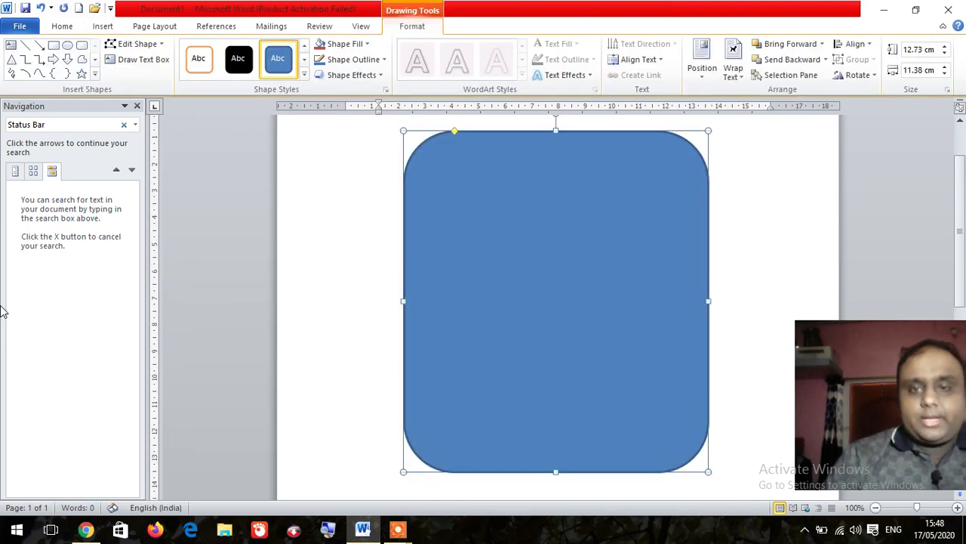
scroll(526, 311, up, 1)
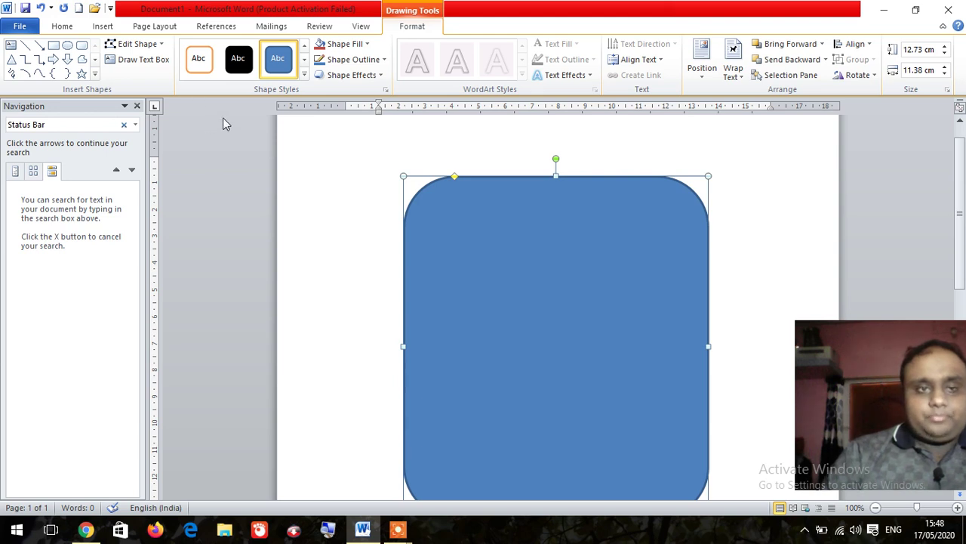
- Add a line at the rectangle's left edge and shrink the rectangle to about 9.9 × 7.5 cm
click(39, 45)
drag(403, 323, 356, 322)
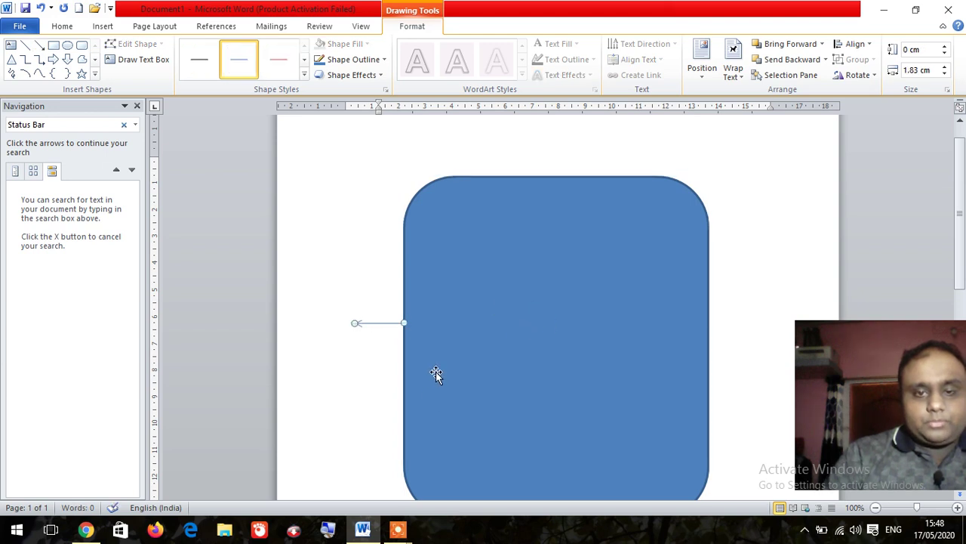
scroll(435, 372, down, 2)
click(402, 430)
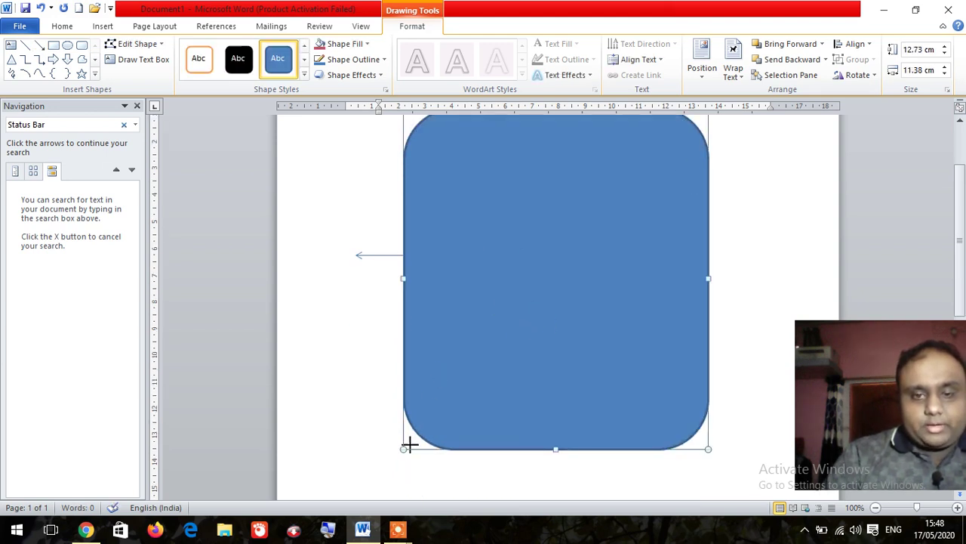
drag(405, 447, 468, 412)
scroll(663, 405, up, 1)
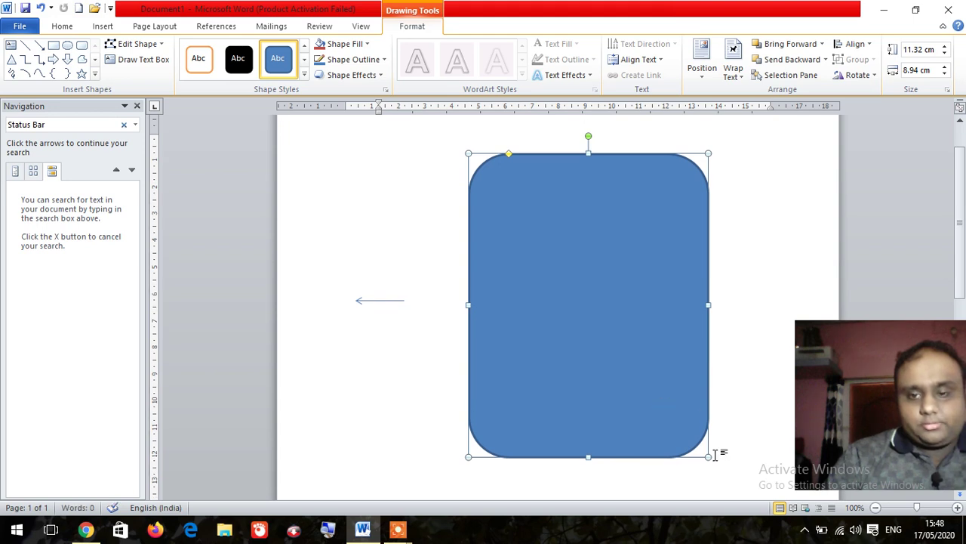
drag(709, 453, 669, 418)
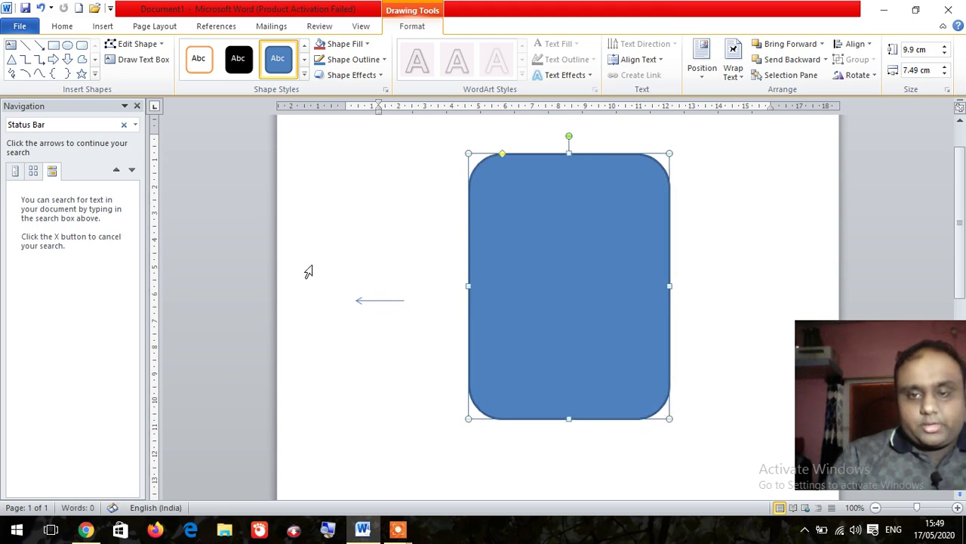
drag(365, 299, 430, 277)
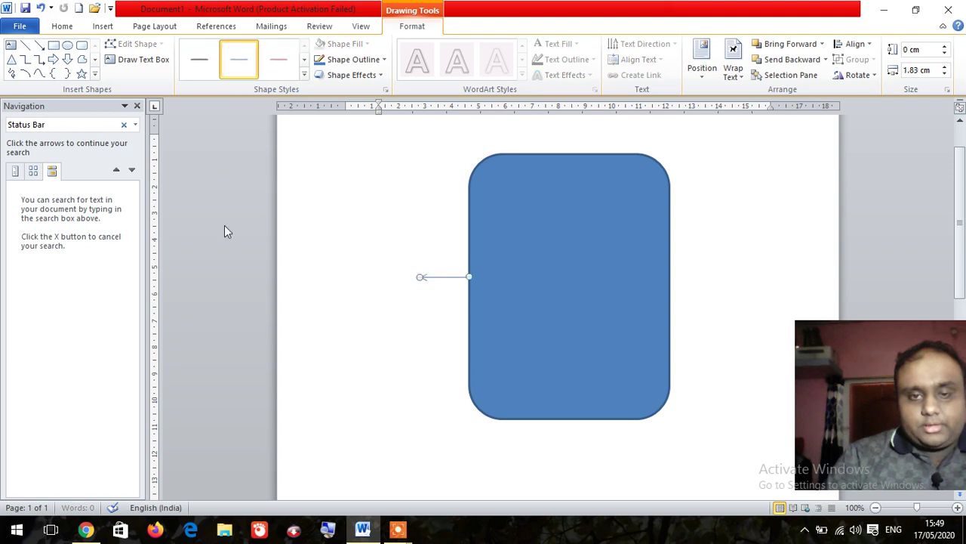
- Draw a trial arrow on the right, then cut both it and the left line
click(40, 46)
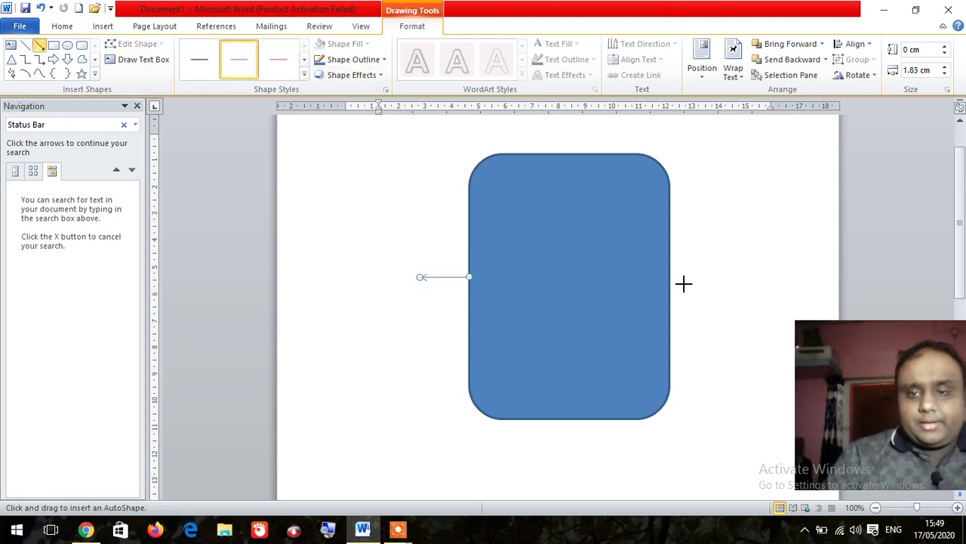
drag(672, 283, 769, 272)
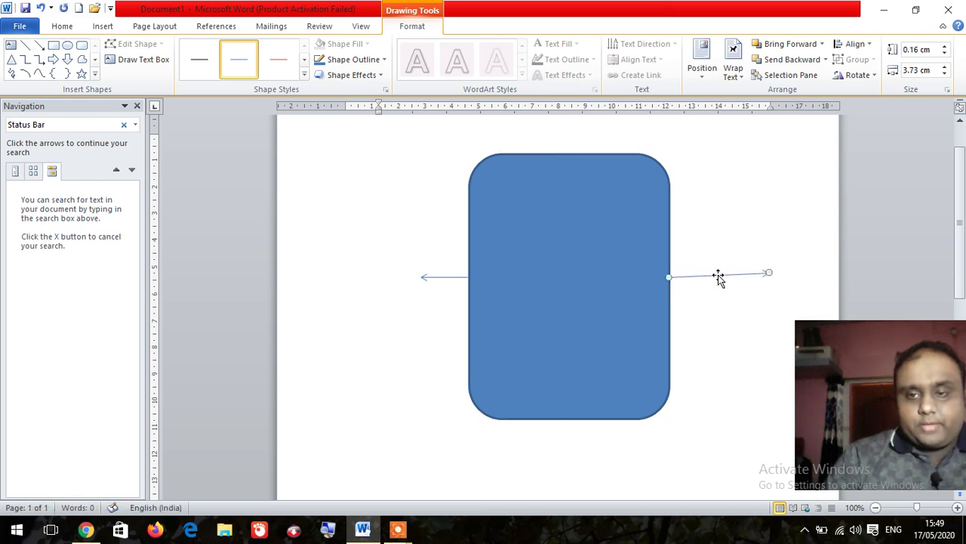
right_click(718, 275)
click(751, 286)
click(461, 278)
right_click(469, 279)
click(469, 287)
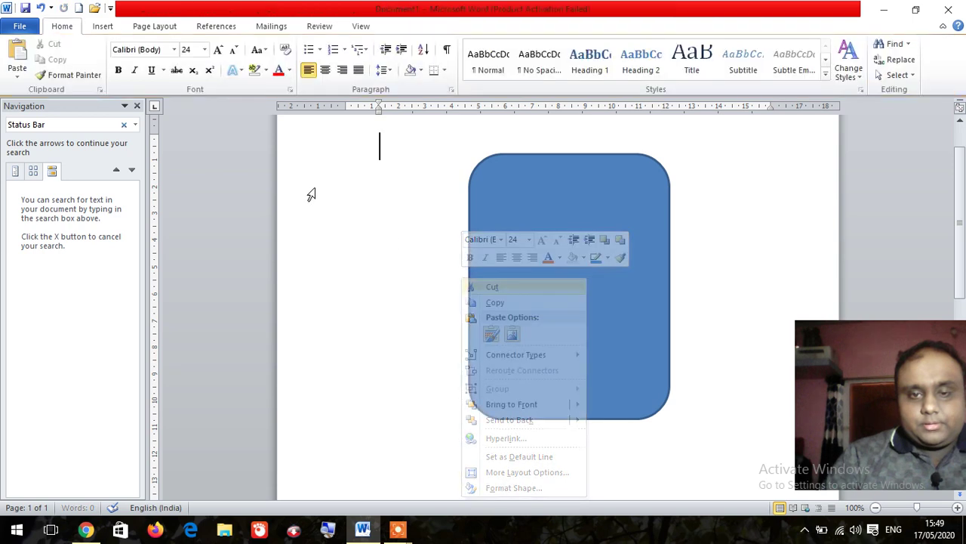
- Draw arrows at the rounded rectangle's left and right edges
click(104, 27)
click(208, 60)
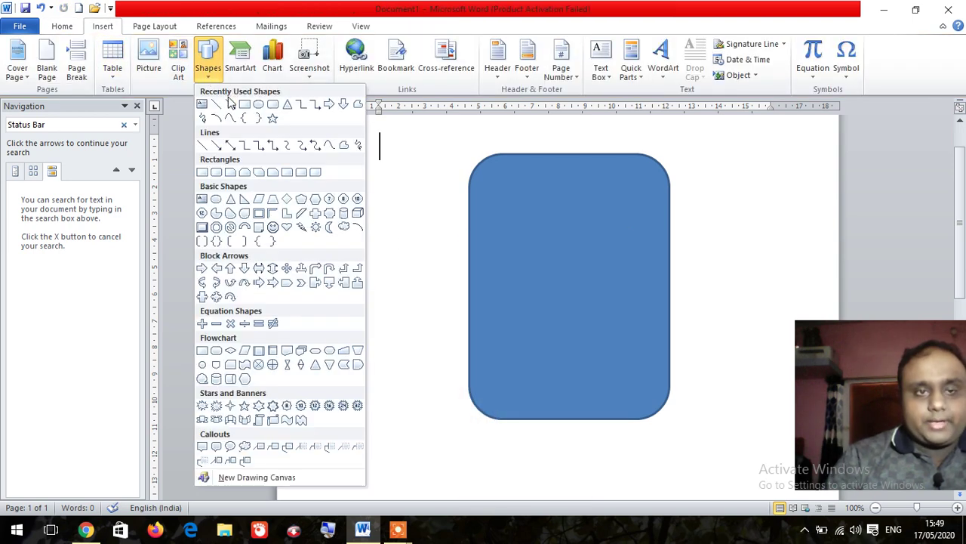
click(230, 103)
mouse_move(406, 280)
mouse_down()
mouse_move(473, 280)
mouse_move(422, 280)
mouse_up()
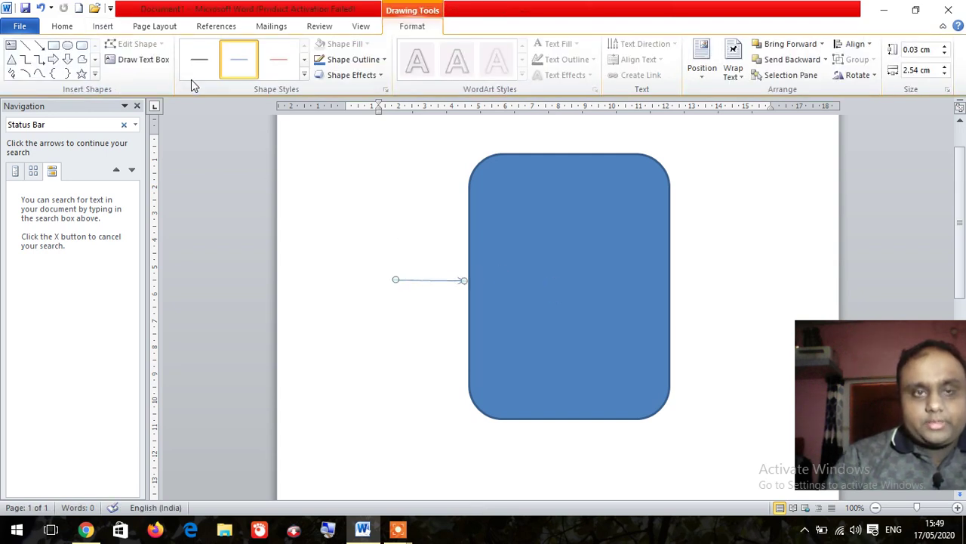
click(40, 46)
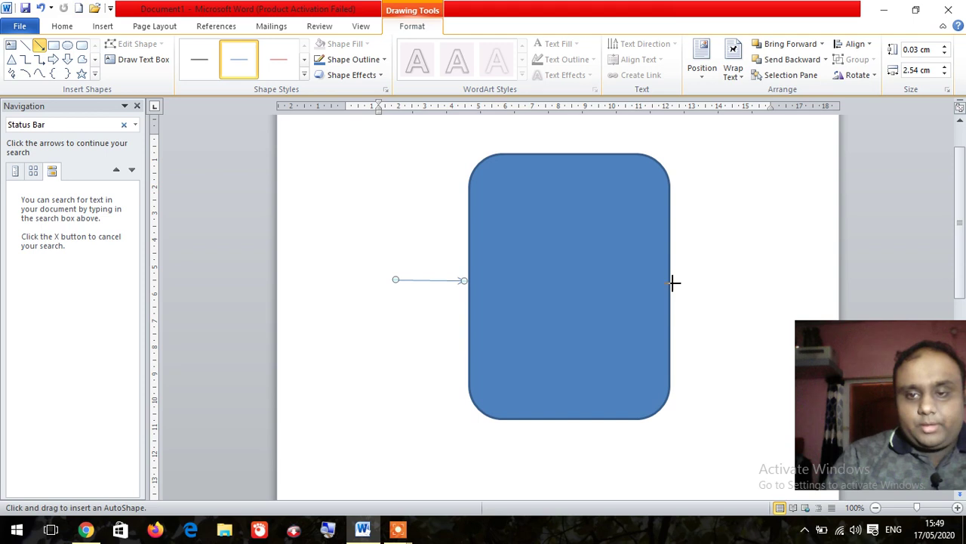
drag(676, 282, 737, 282)
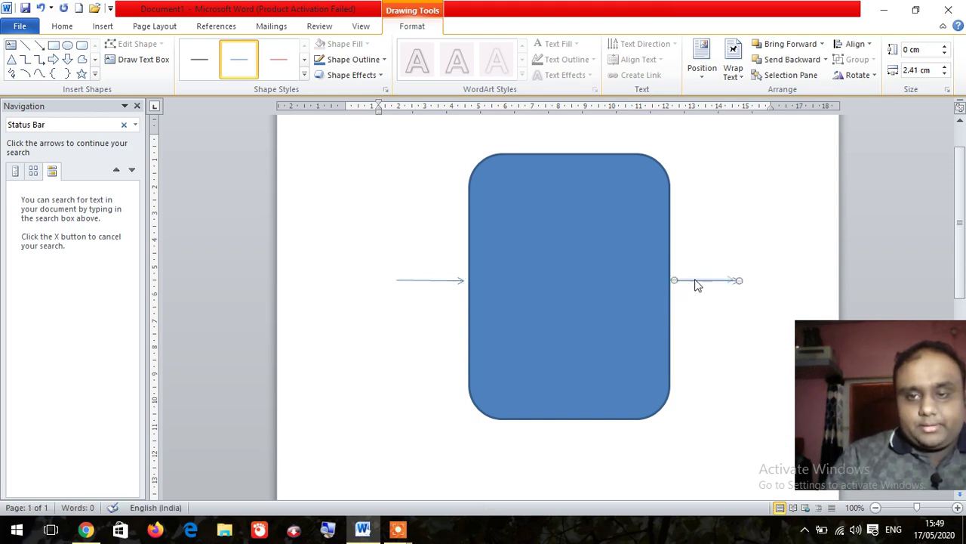
- Increase the left arrow's line width in Format Shape
click(445, 281)
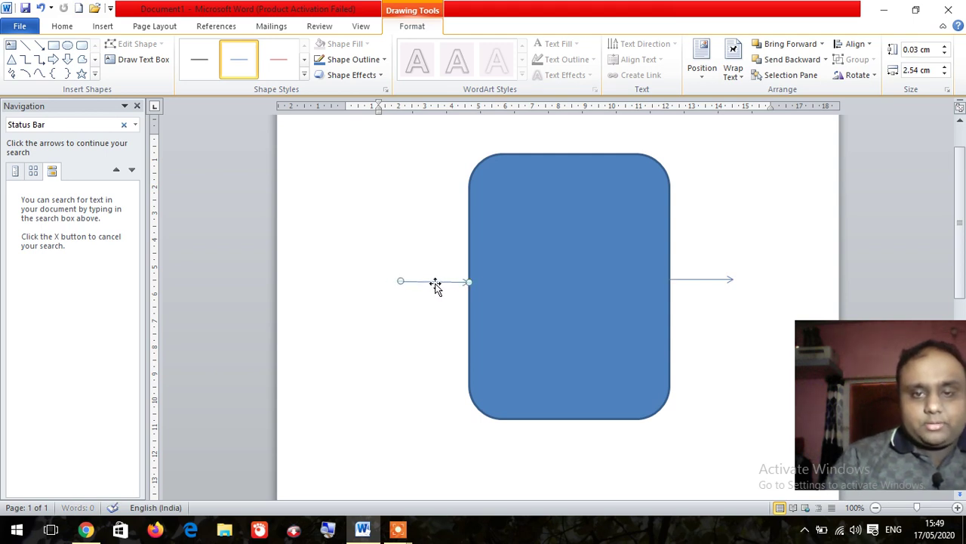
right_click(435, 283)
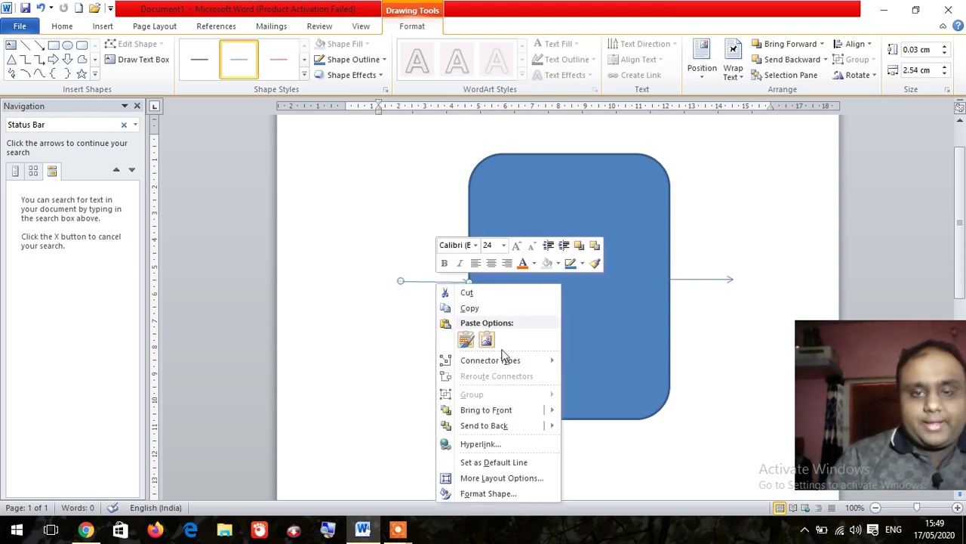
click(487, 493)
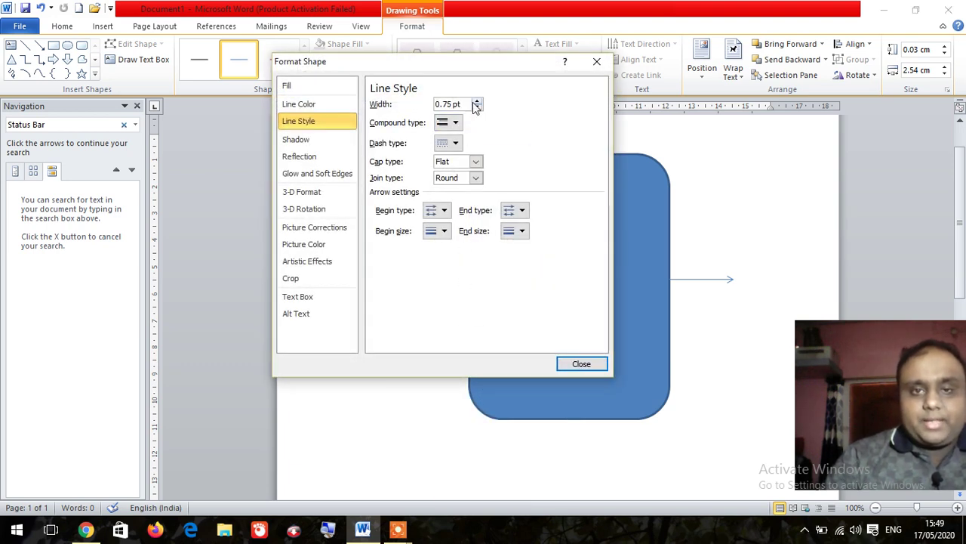
click(477, 101)
click(477, 101)
click(477, 101)
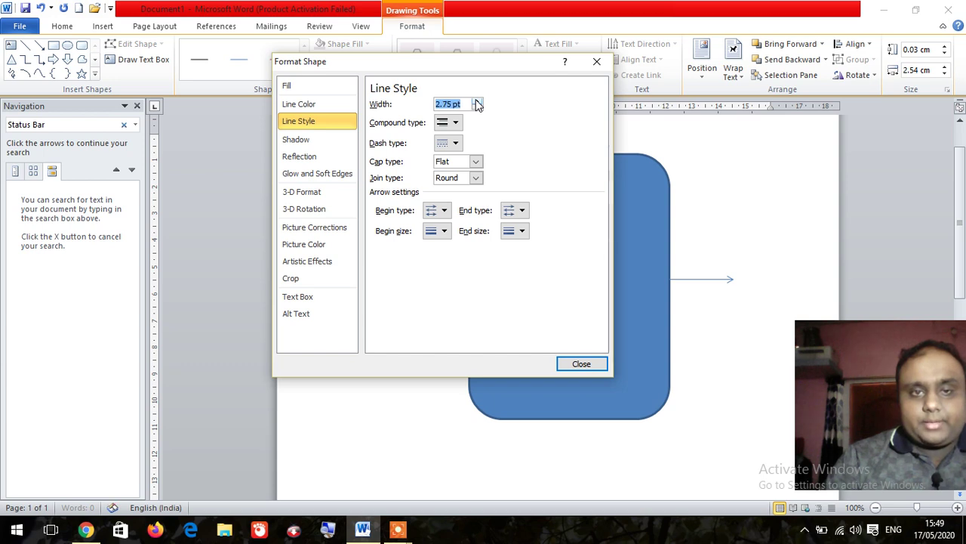
click(582, 364)
- Thicken the right arrow as well, then cut it from the page
right_click(713, 280)
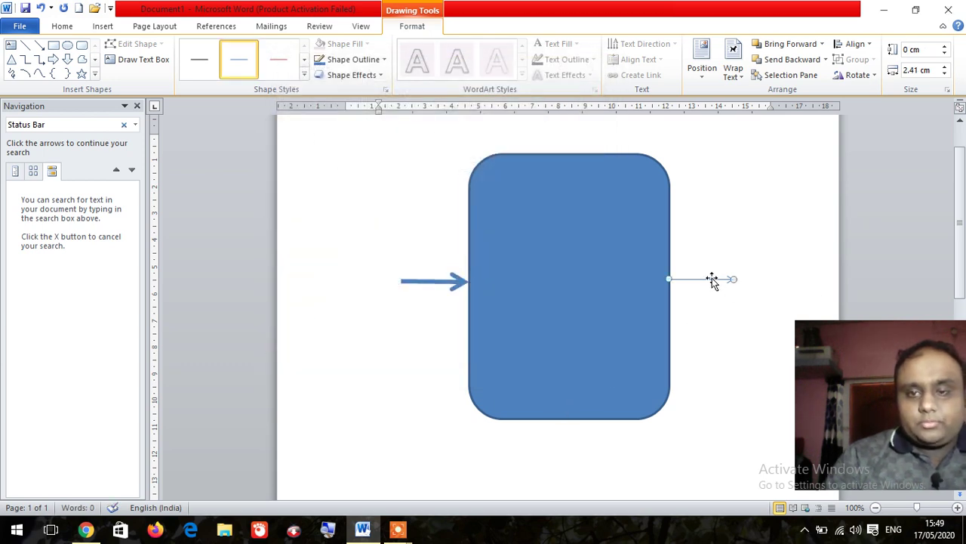
click(747, 487)
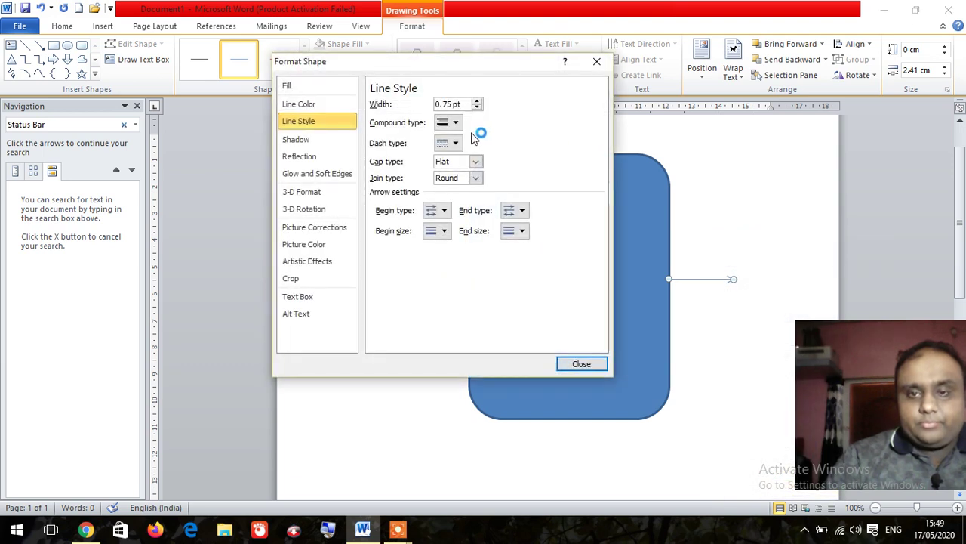
click(477, 102)
click(477, 102)
click(477, 102)
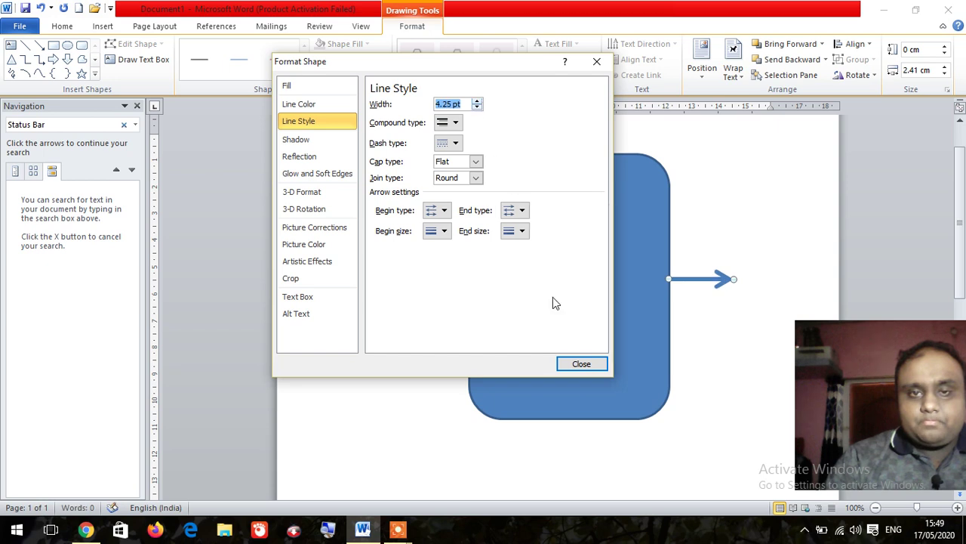
click(580, 365)
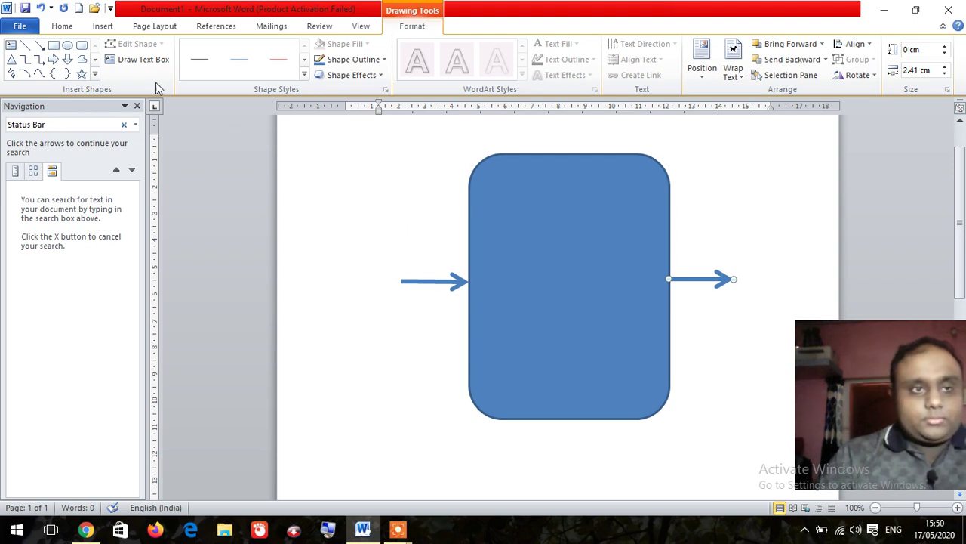
right_click(698, 278)
click(721, 282)
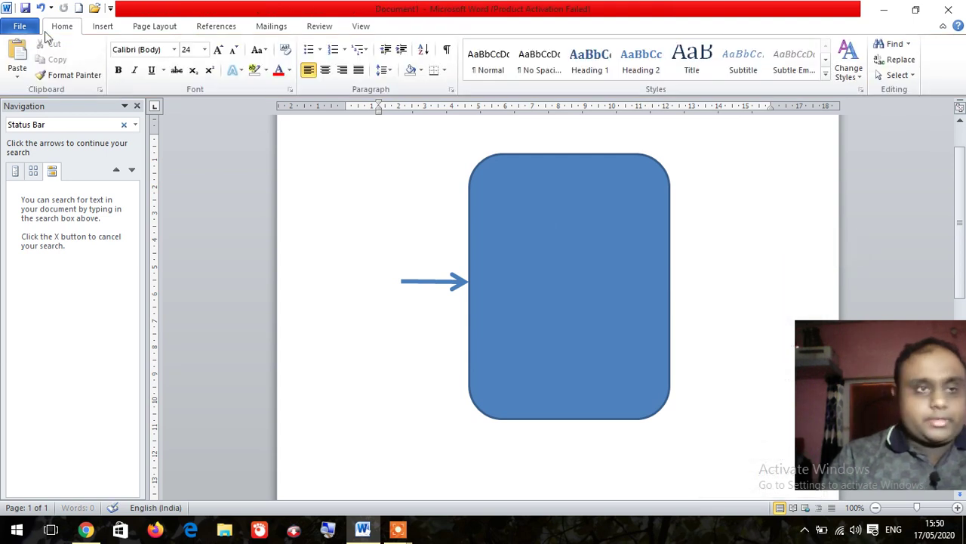
- Draw a new arrow into the rectangle's right side and thicken it to 3.75 pt
click(105, 26)
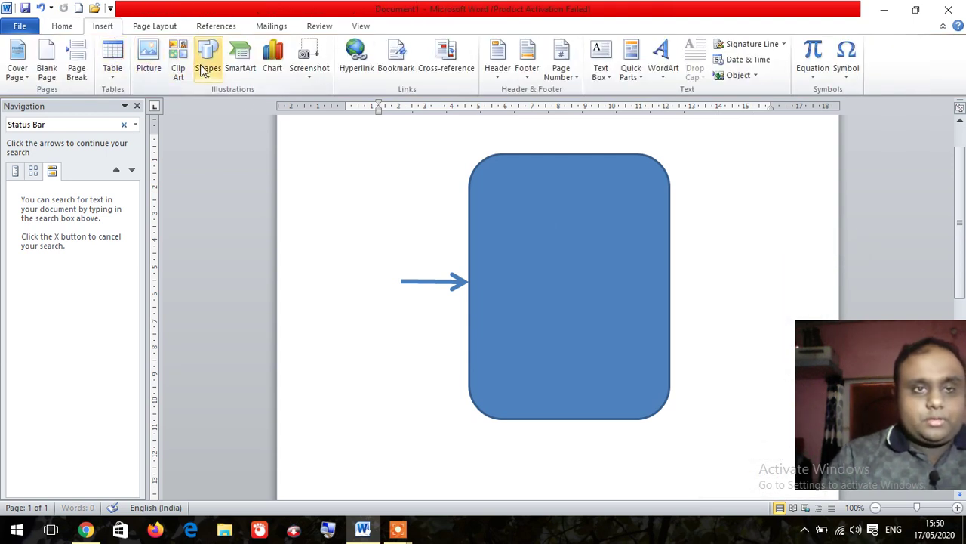
click(215, 75)
click(235, 117)
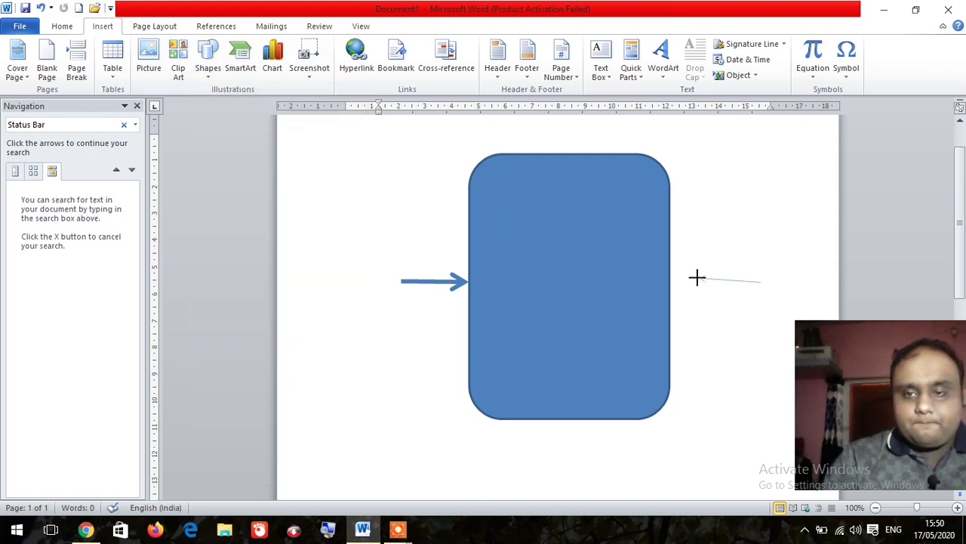
drag(675, 281, 670, 281)
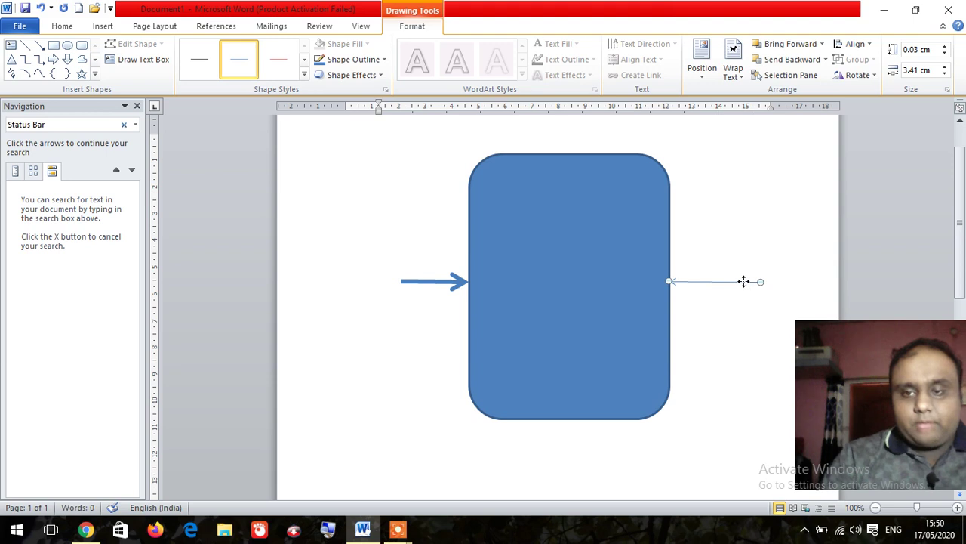
right_click(736, 285)
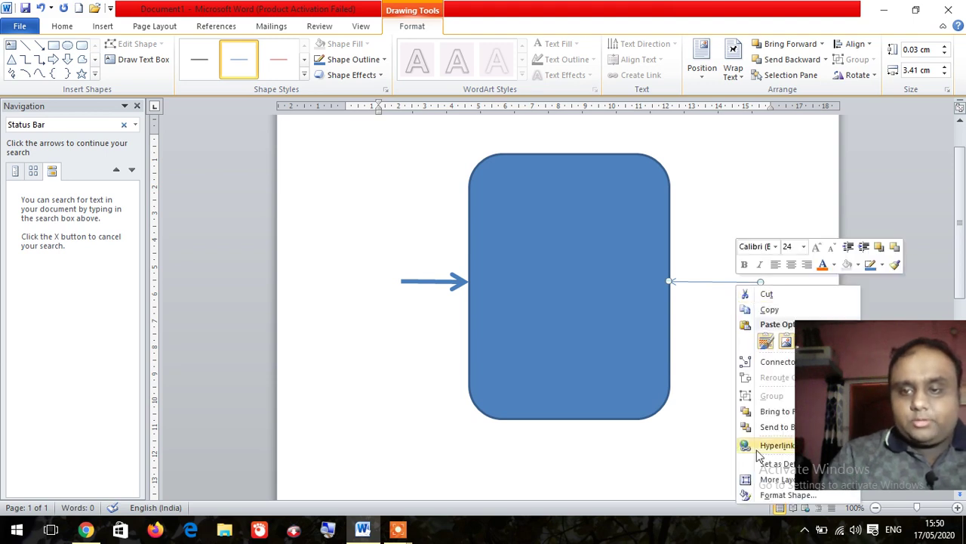
click(785, 496)
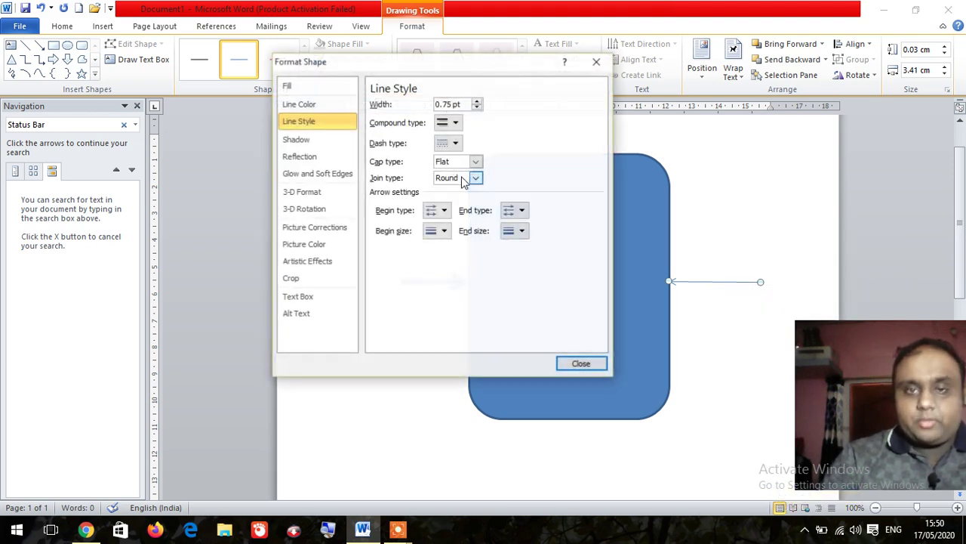
click(477, 101)
click(477, 101)
click(478, 101)
click(477, 101)
click(477, 101)
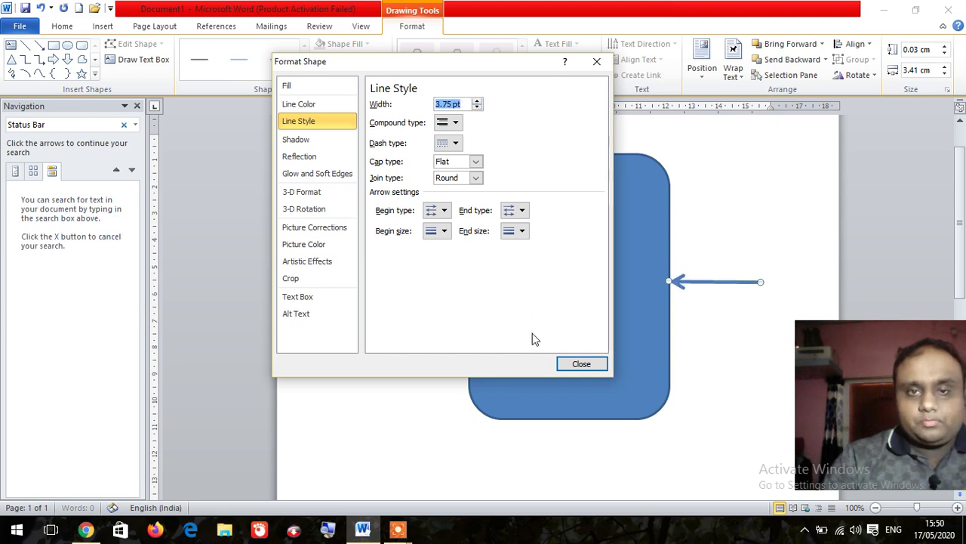
click(581, 363)
- Shorten the right arrow's outer end slightly
click(755, 279)
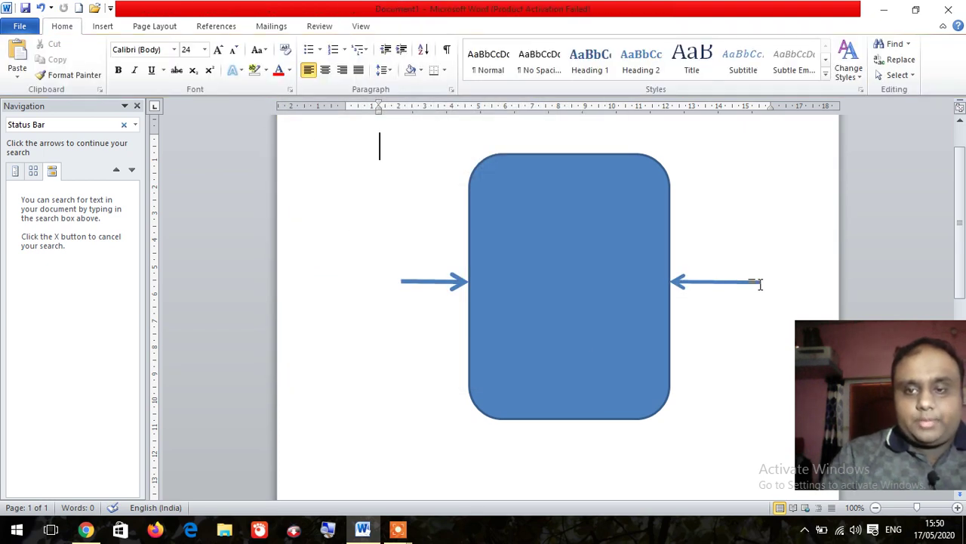
click(760, 282)
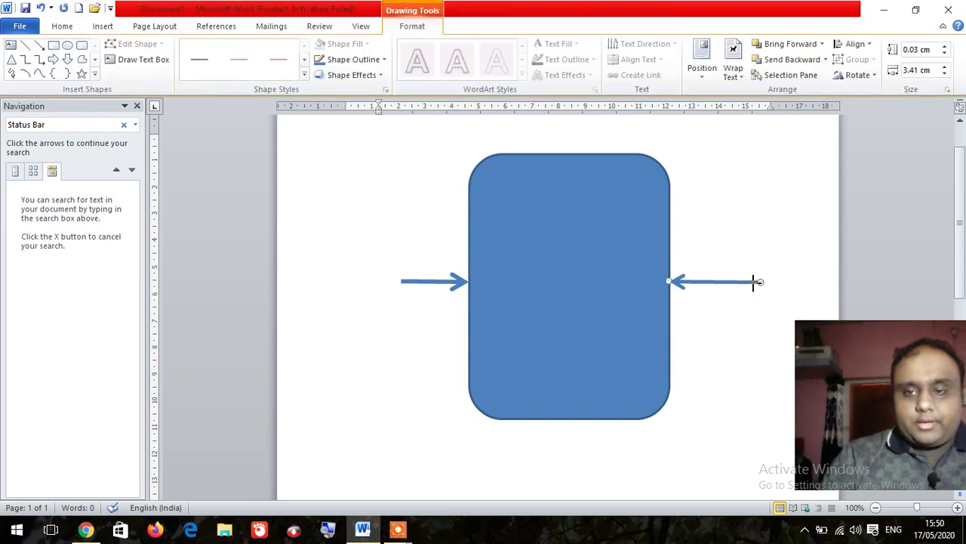
drag(744, 282, 742, 281)
click(755, 277)
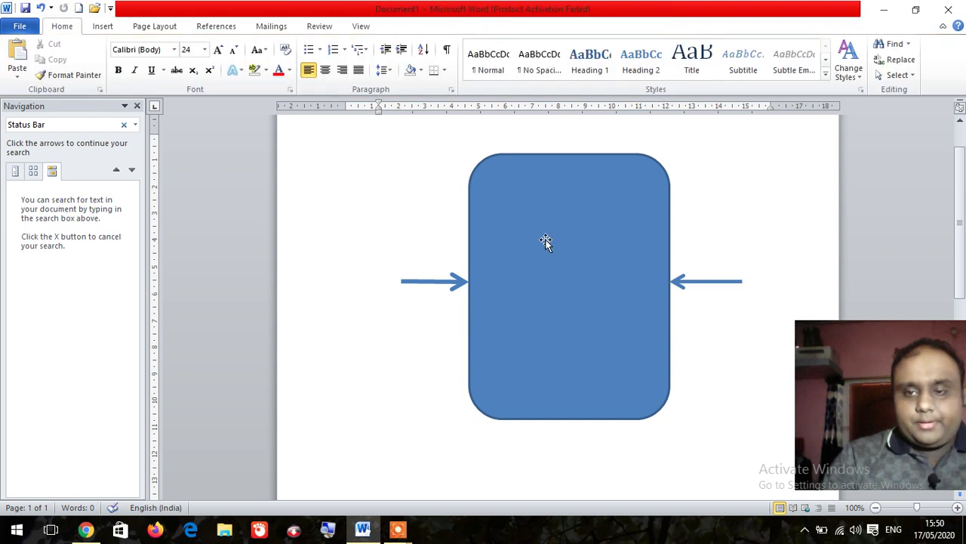
click(103, 26)
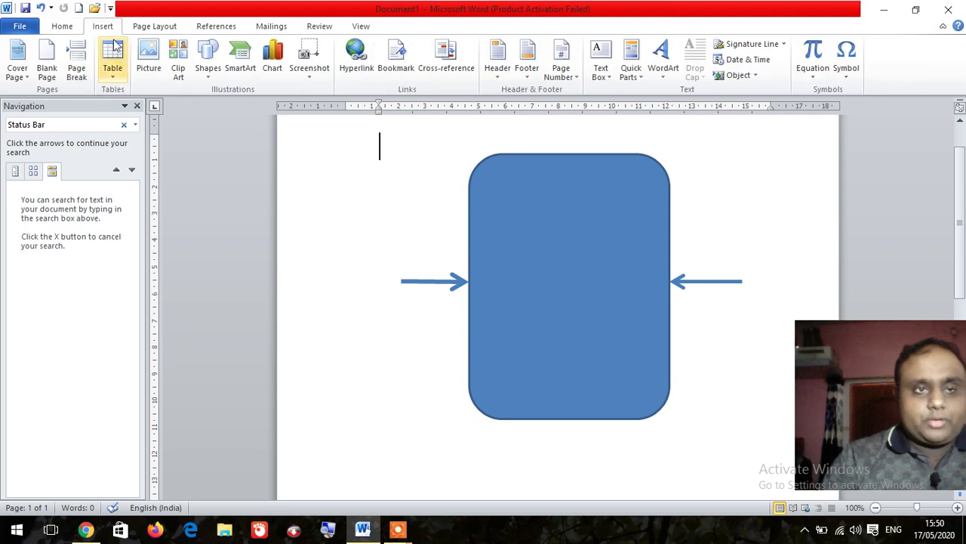
- Draw small blue rectangles at the outer ends of the left and right arrows
click(208, 68)
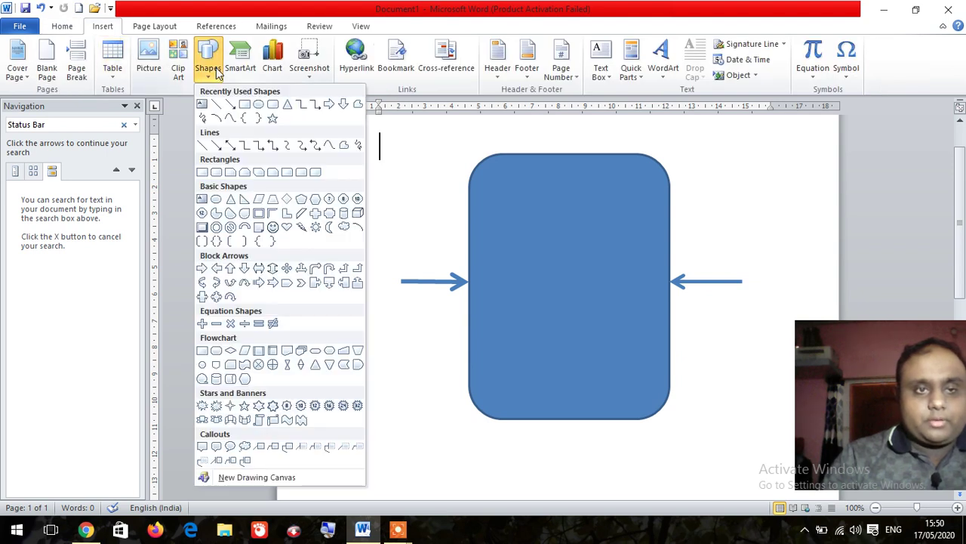
click(245, 105)
drag(290, 248, 401, 301)
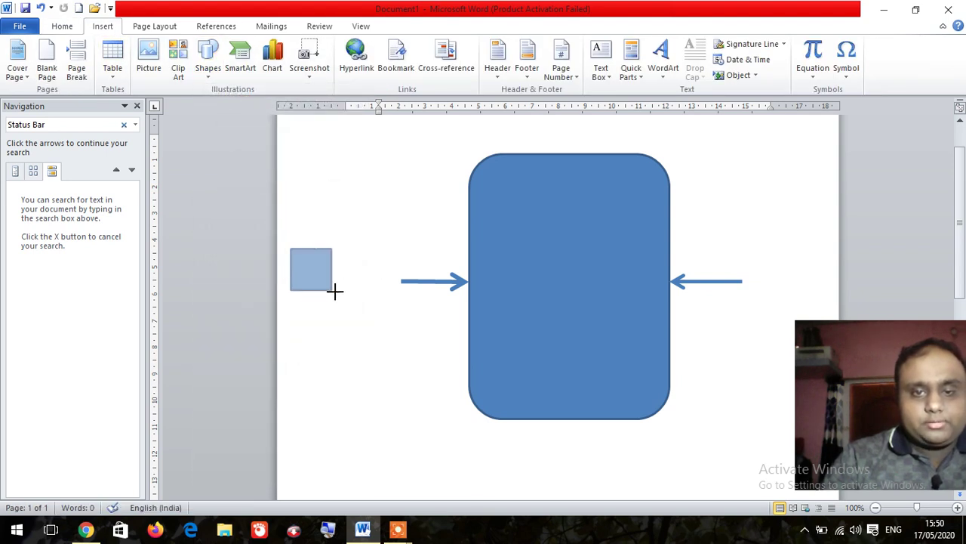
drag(326, 280, 326, 282)
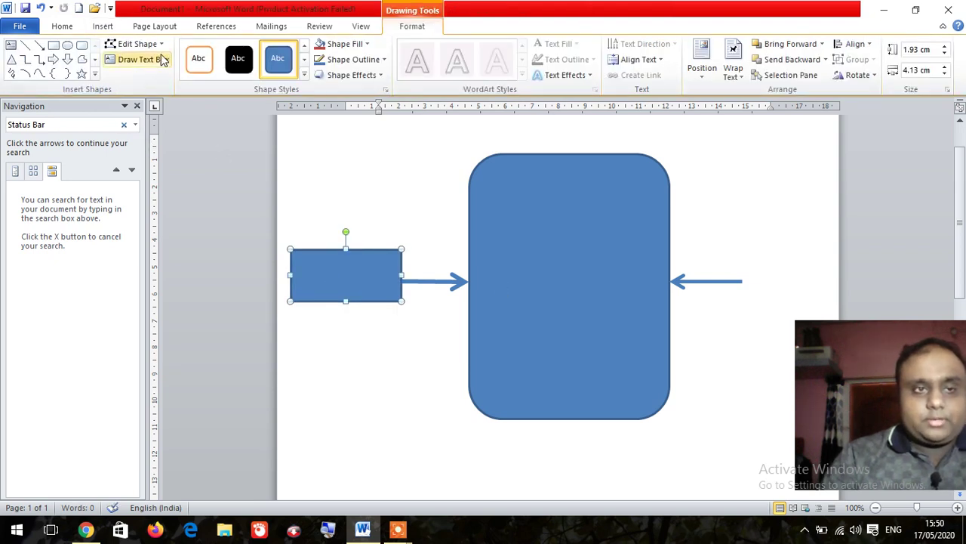
click(54, 46)
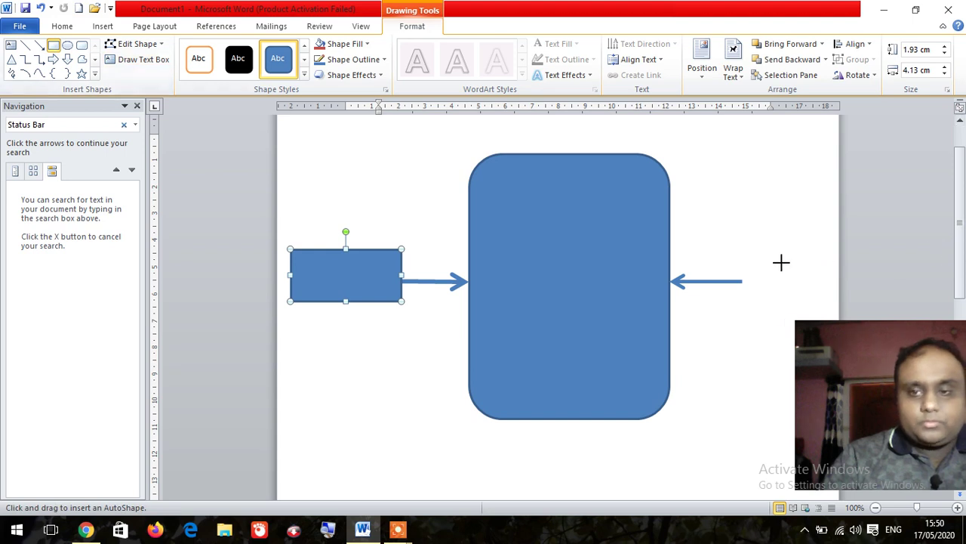
drag(740, 249, 835, 302)
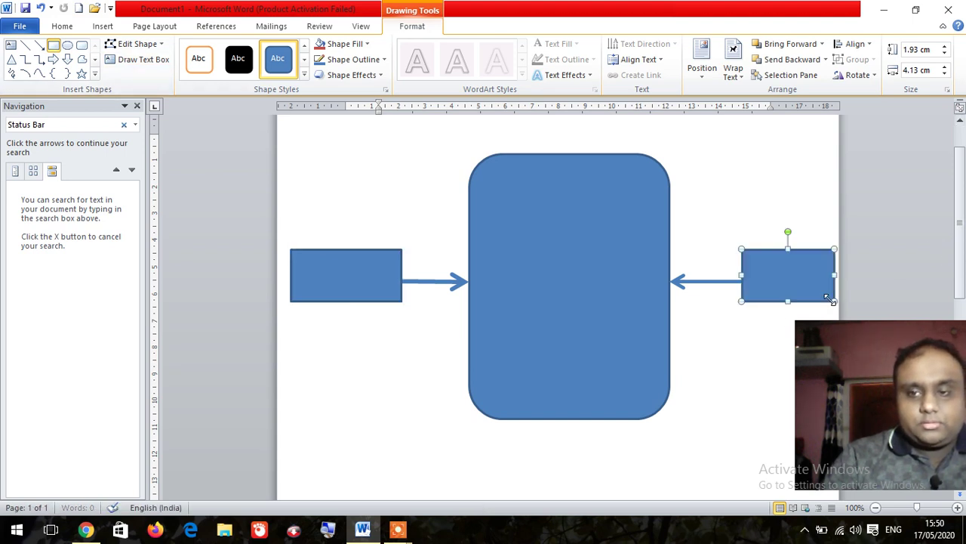
click(783, 319)
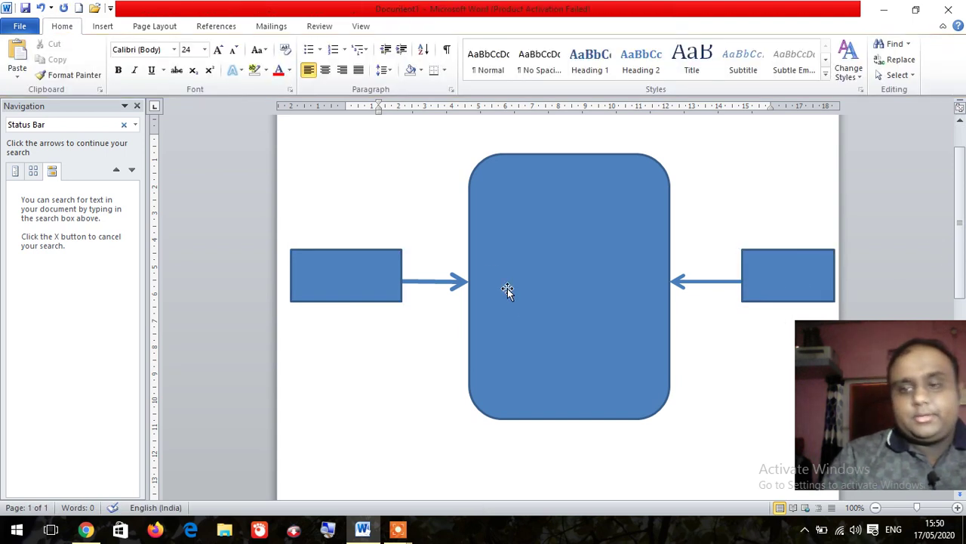
click(513, 294)
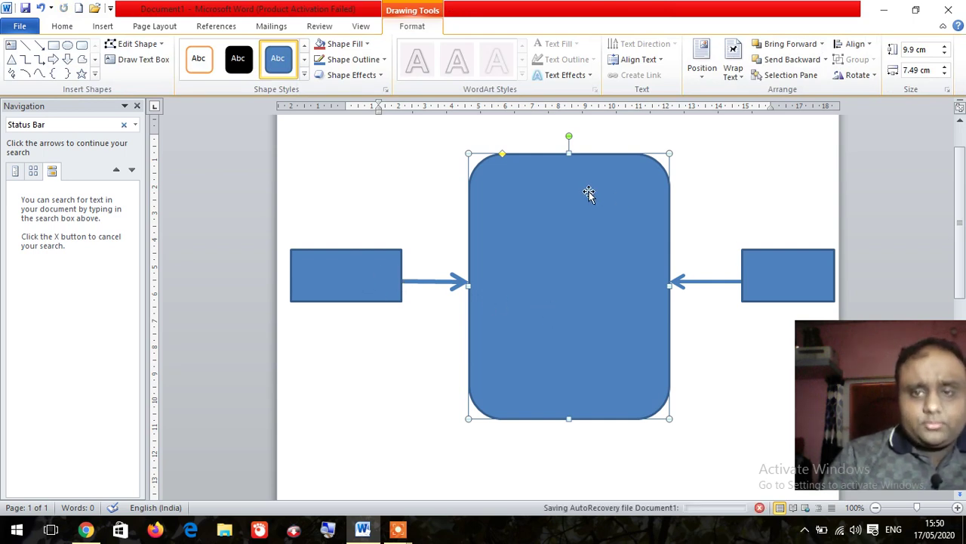
- Apply Shape Styles outline presets: blue rounded box, orange left rectangle, red right rectangle
click(304, 77)
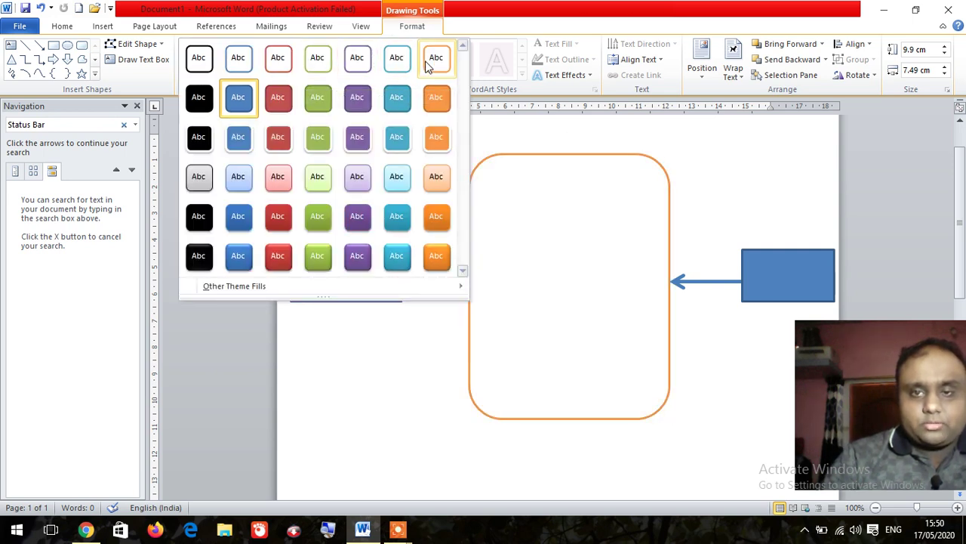
click(245, 65)
click(309, 260)
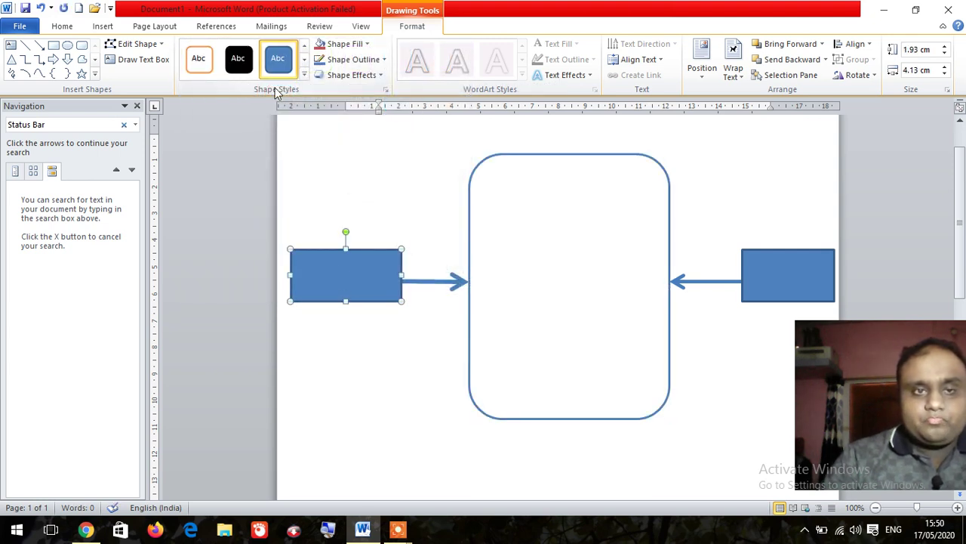
click(305, 74)
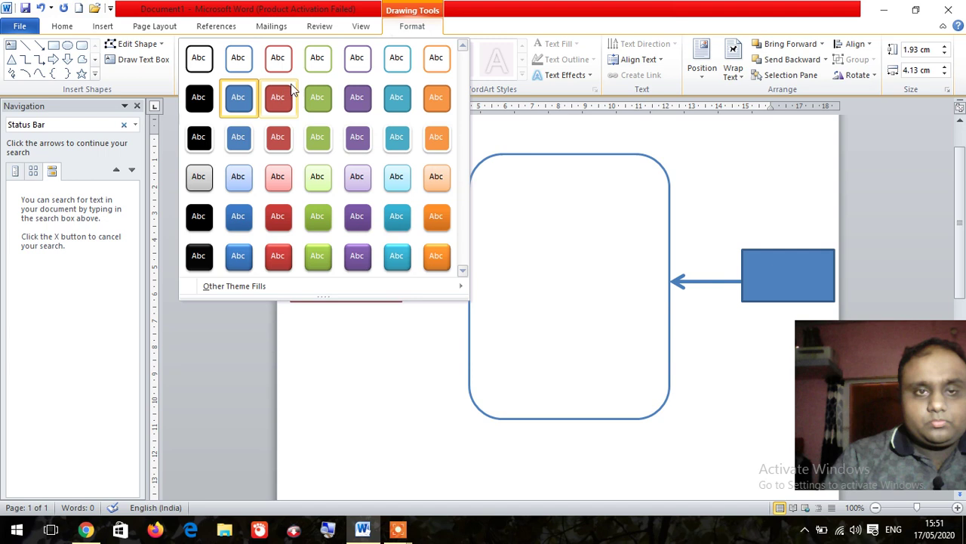
click(436, 60)
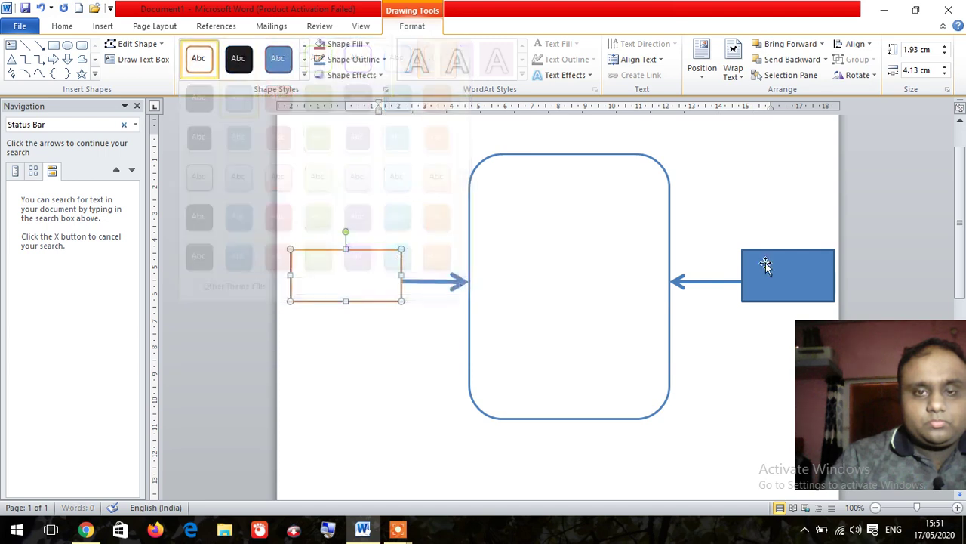
click(795, 277)
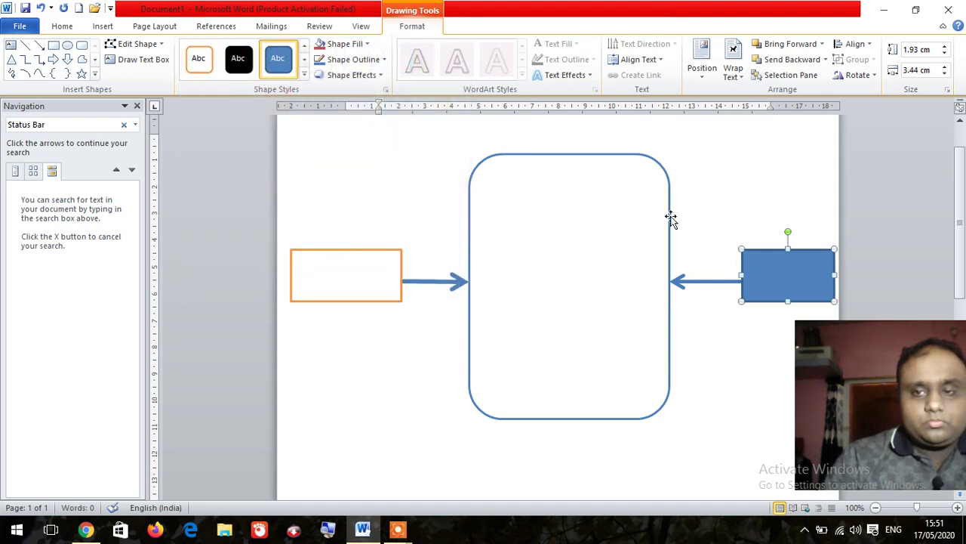
click(304, 74)
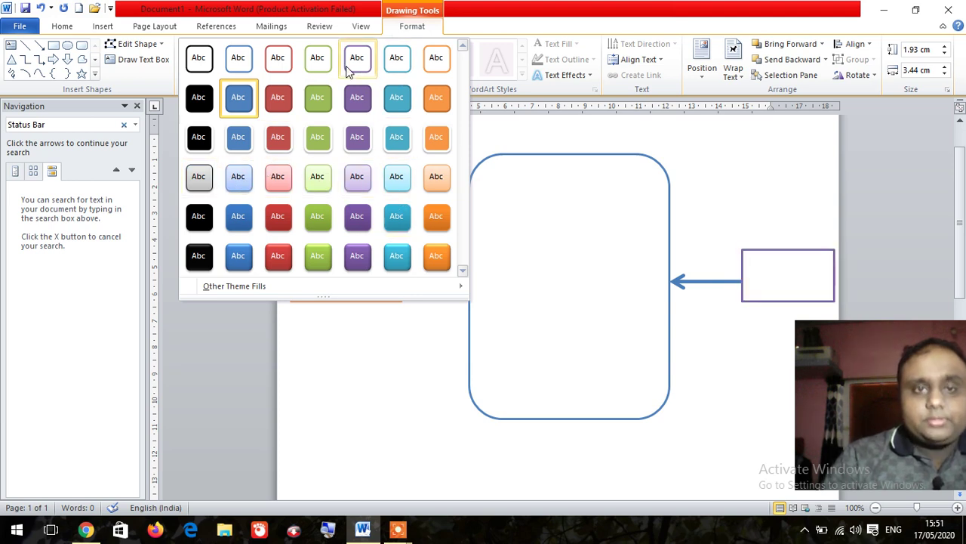
click(275, 62)
click(614, 385)
click(705, 445)
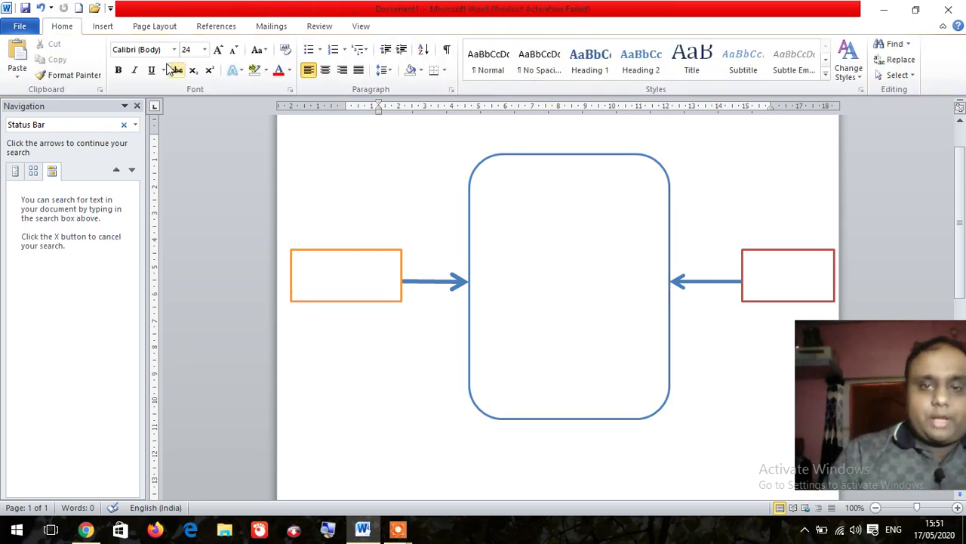
- Draw a bar near the top of the rounded box with white fill and blue outline
click(98, 27)
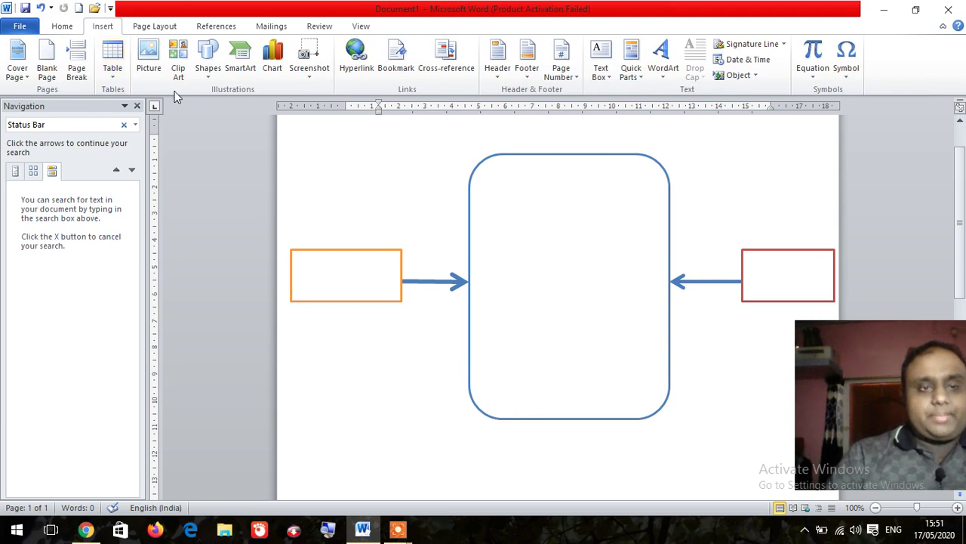
click(210, 72)
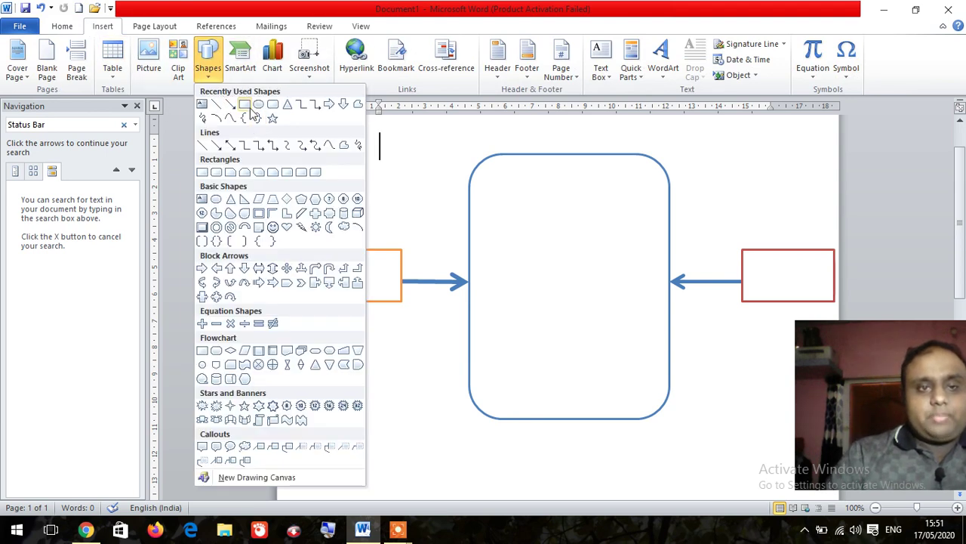
click(245, 106)
drag(501, 176, 655, 210)
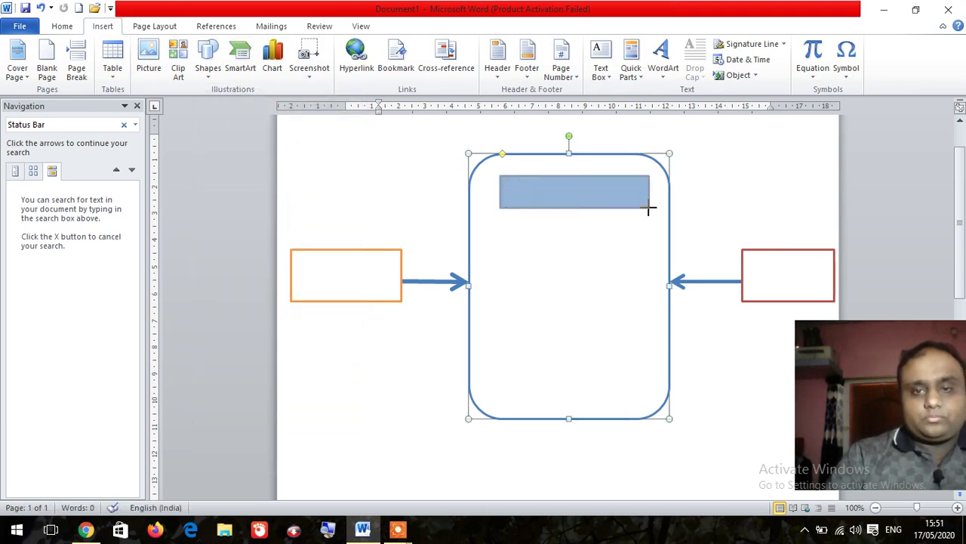
drag(499, 210, 483, 211)
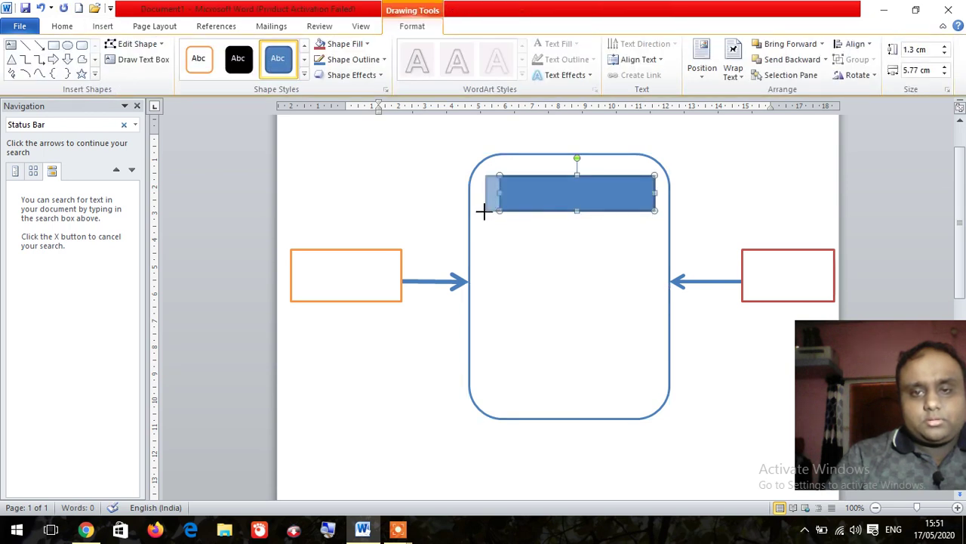
right_click(546, 202)
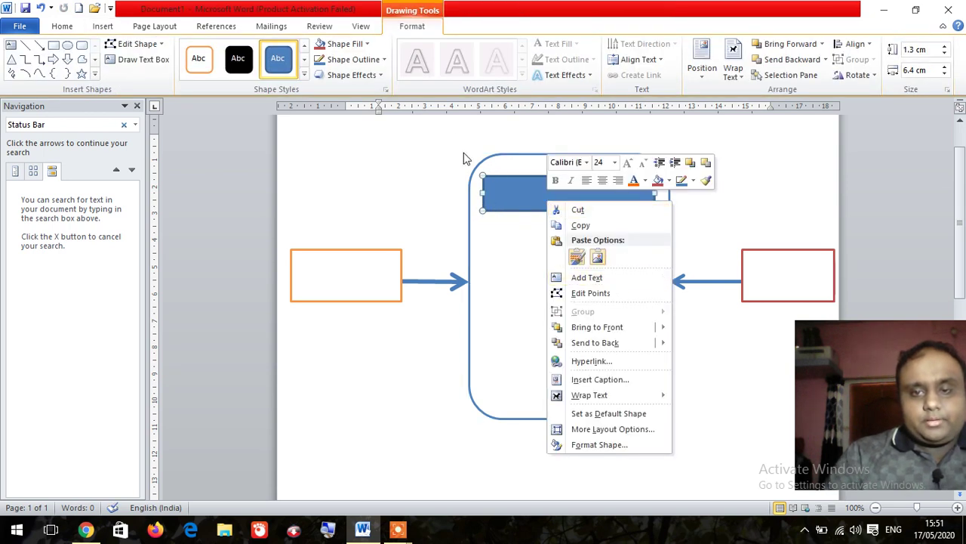
click(304, 74)
click(237, 68)
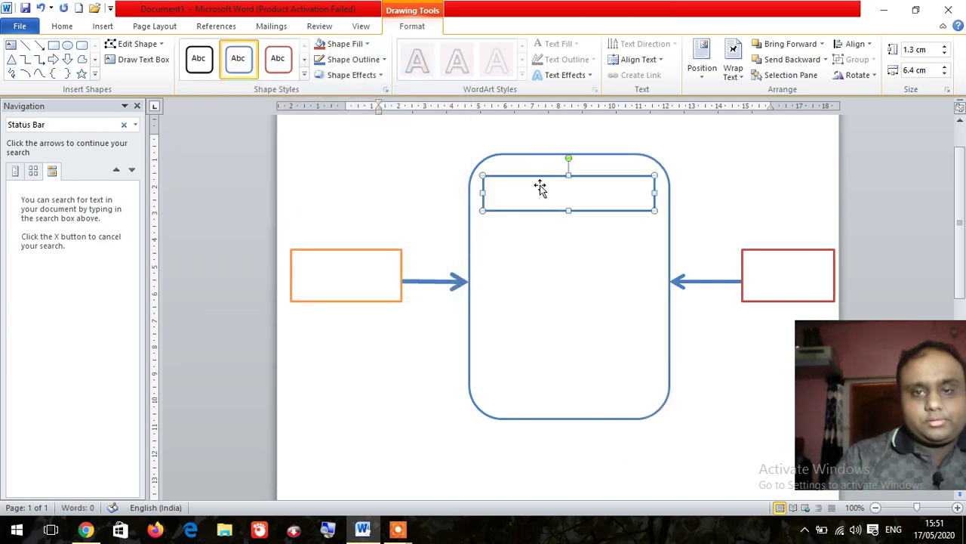
- Add the text 'ALU' to the bar in bold 28 pt
right_click(540, 188)
click(604, 264)
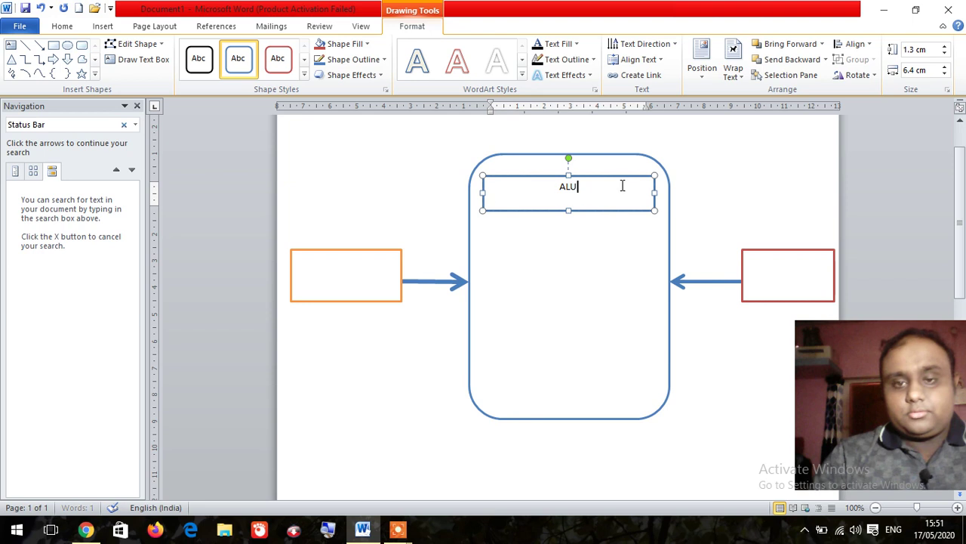
key(ctrl+a)
click(57, 28)
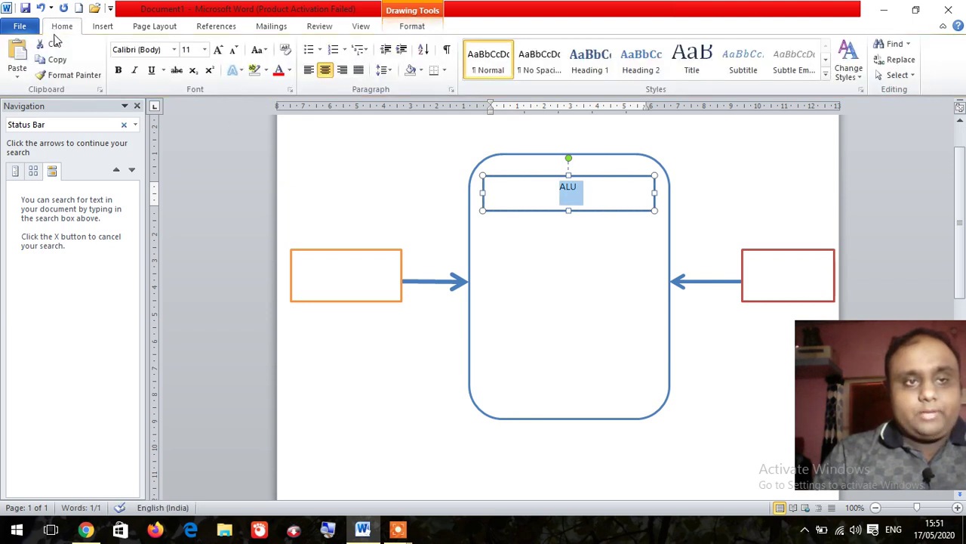
click(204, 49)
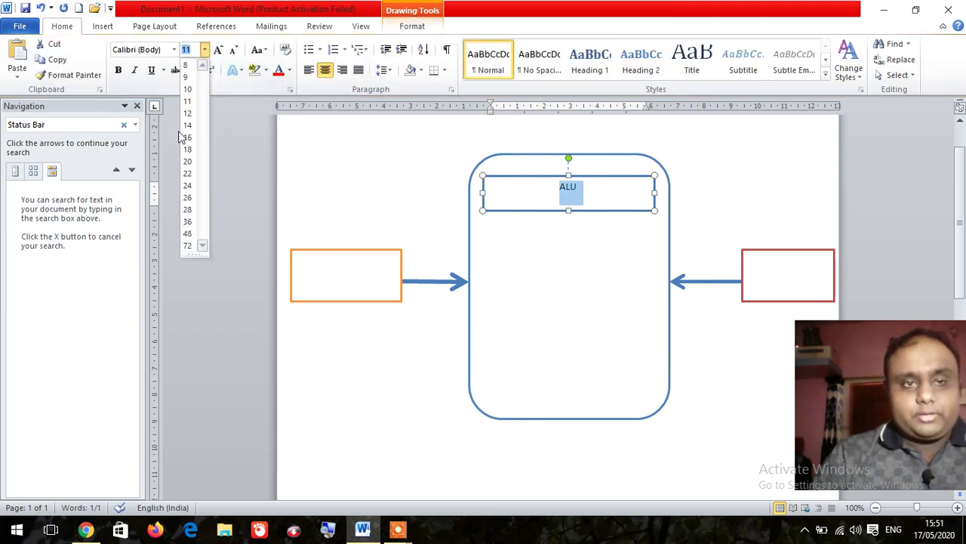
click(188, 209)
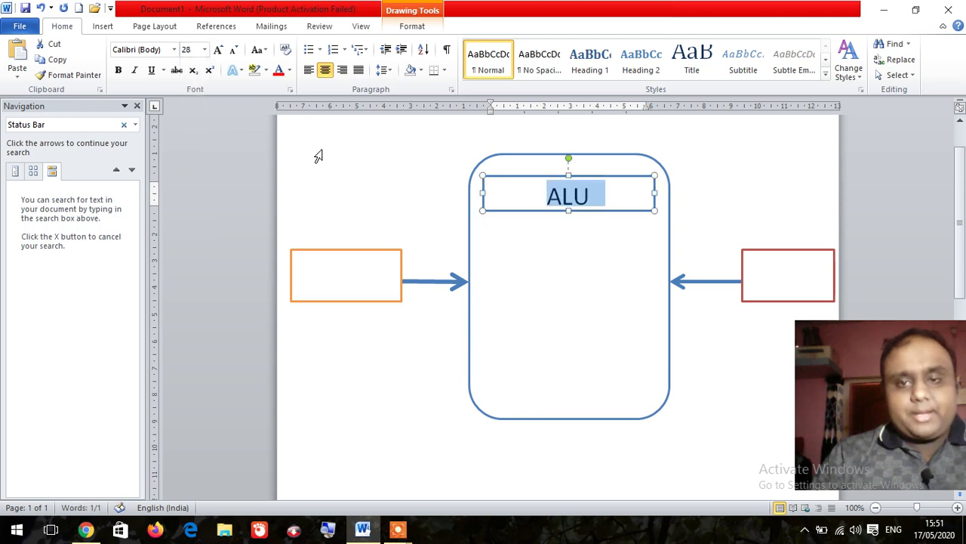
click(118, 70)
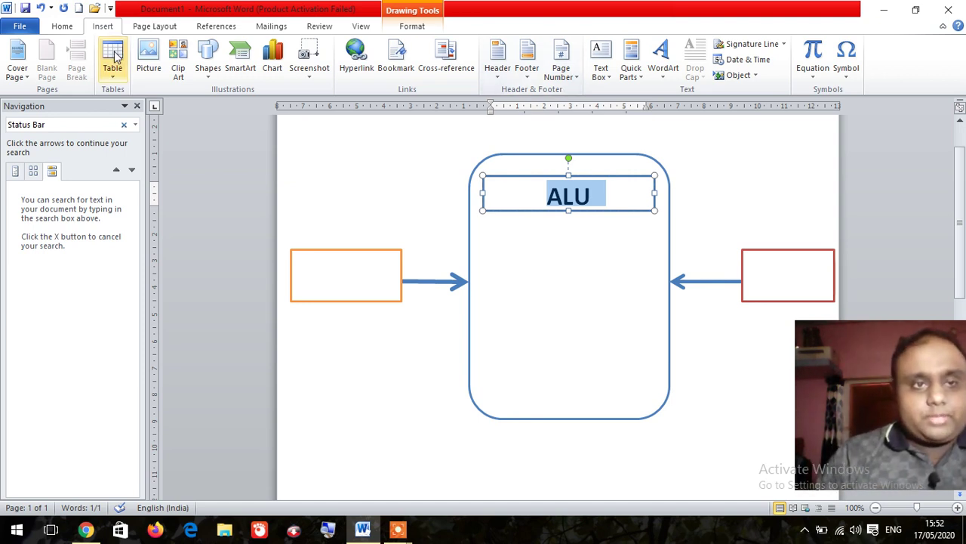
- Draw two lines leading down from the ALU box
click(208, 75)
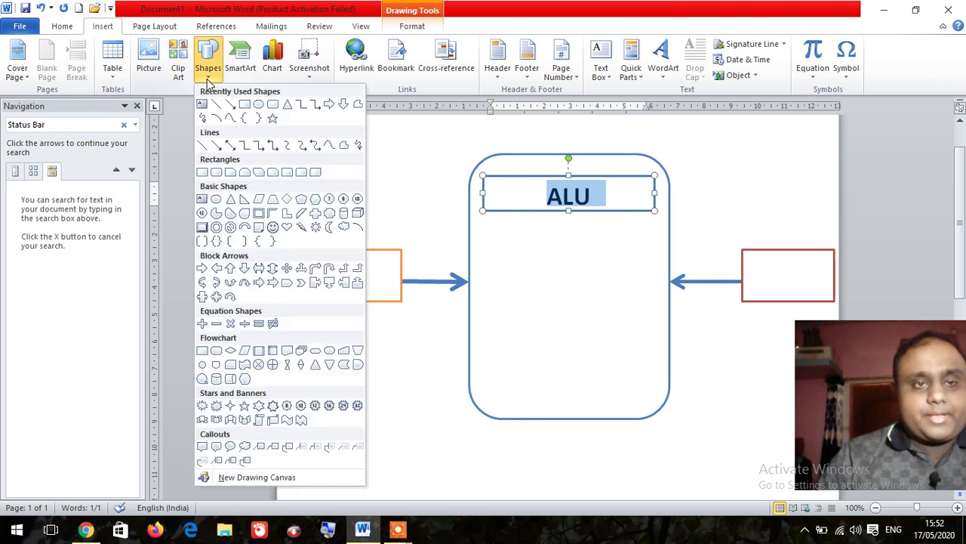
click(229, 119)
drag(532, 213, 534, 222)
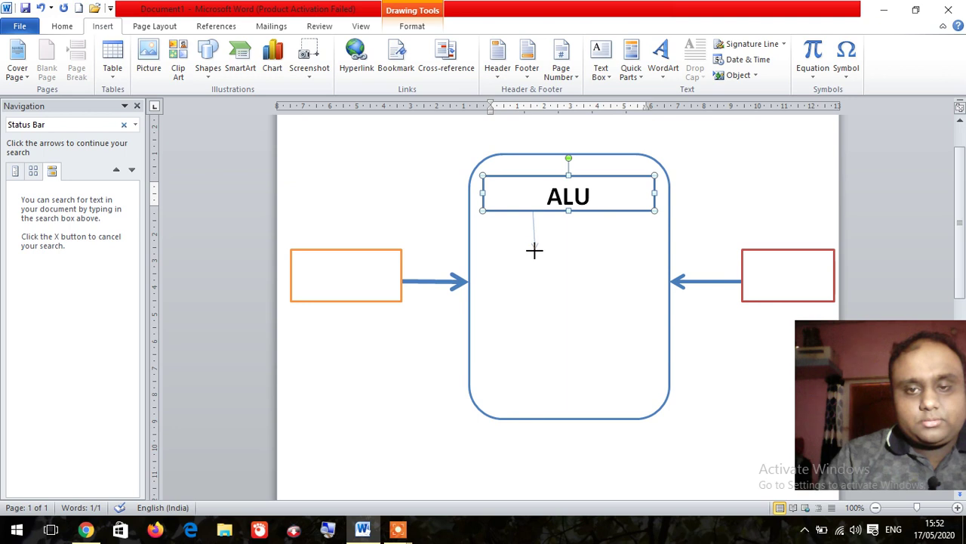
drag(533, 251, 533, 249)
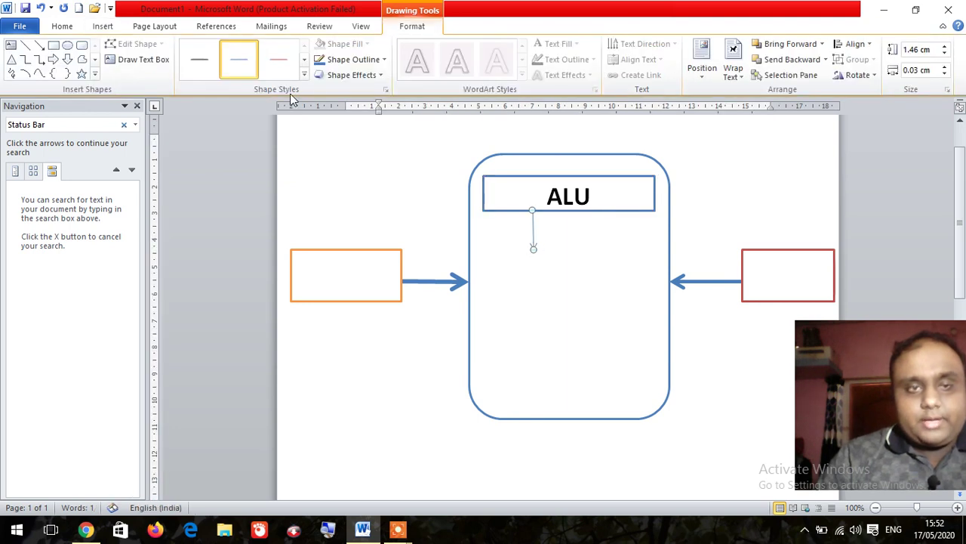
click(40, 46)
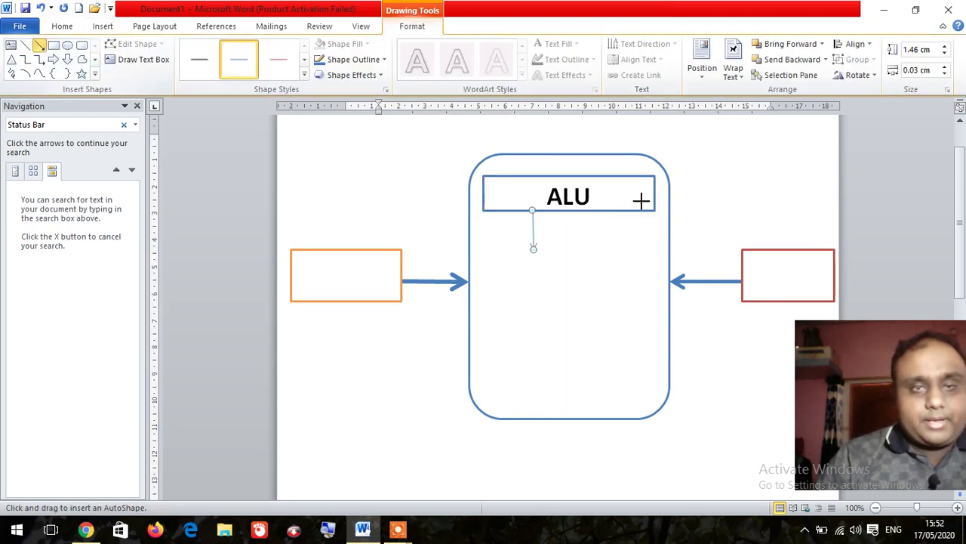
drag(609, 213, 611, 245)
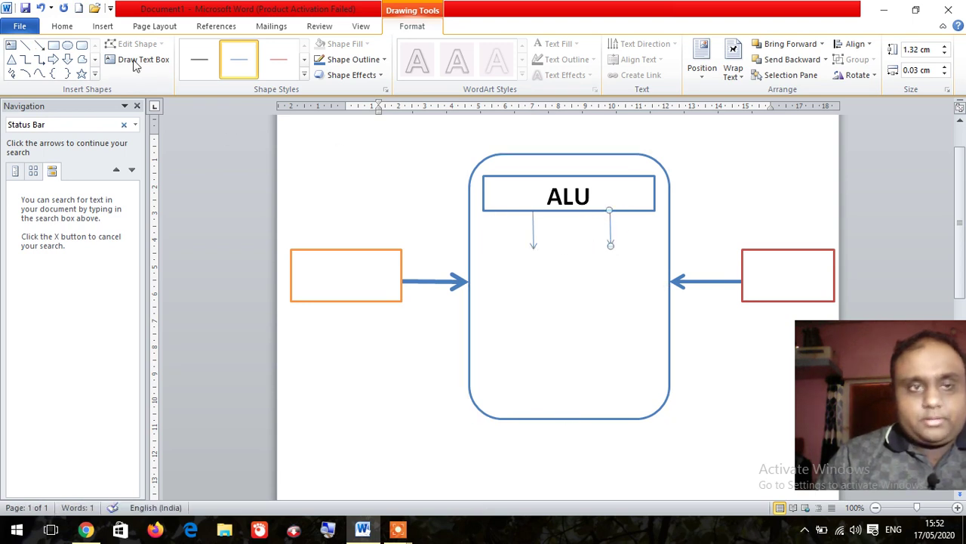
- Draw a blue rectangle below ALU inside the rounded box
click(103, 27)
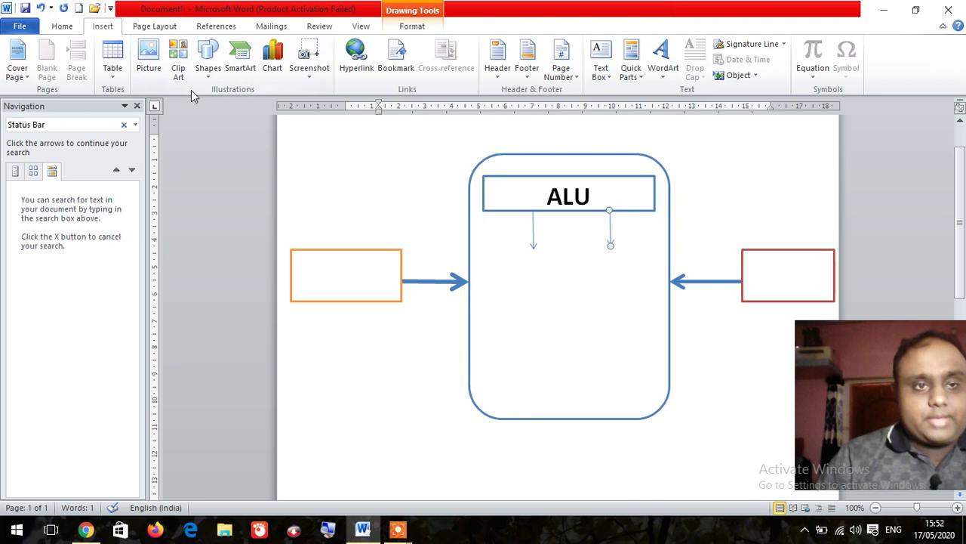
click(208, 61)
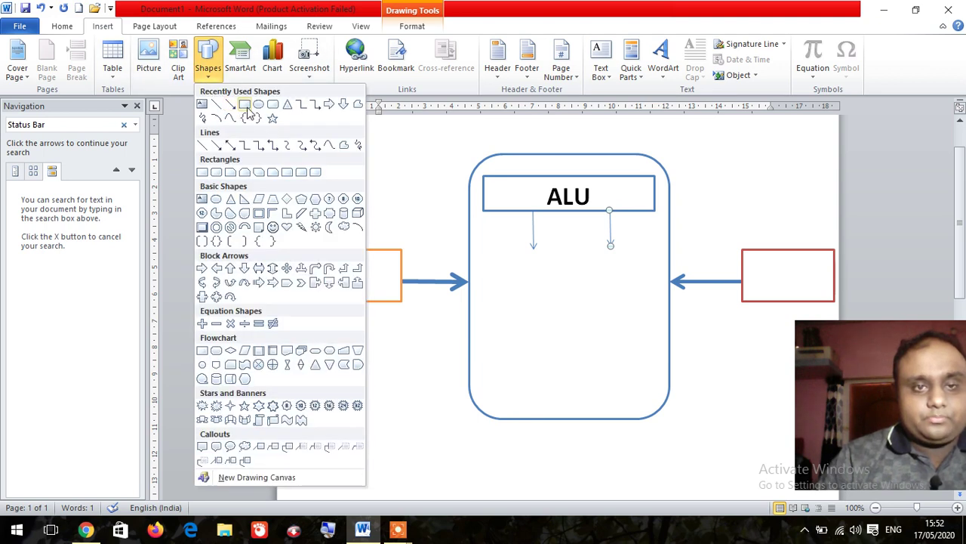
click(246, 106)
drag(495, 253, 642, 295)
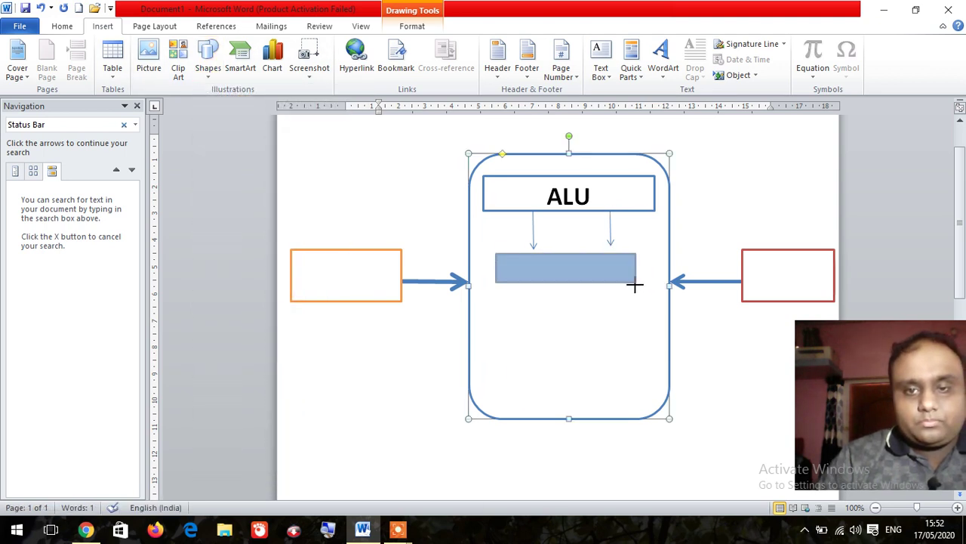
drag(620, 281, 604, 276)
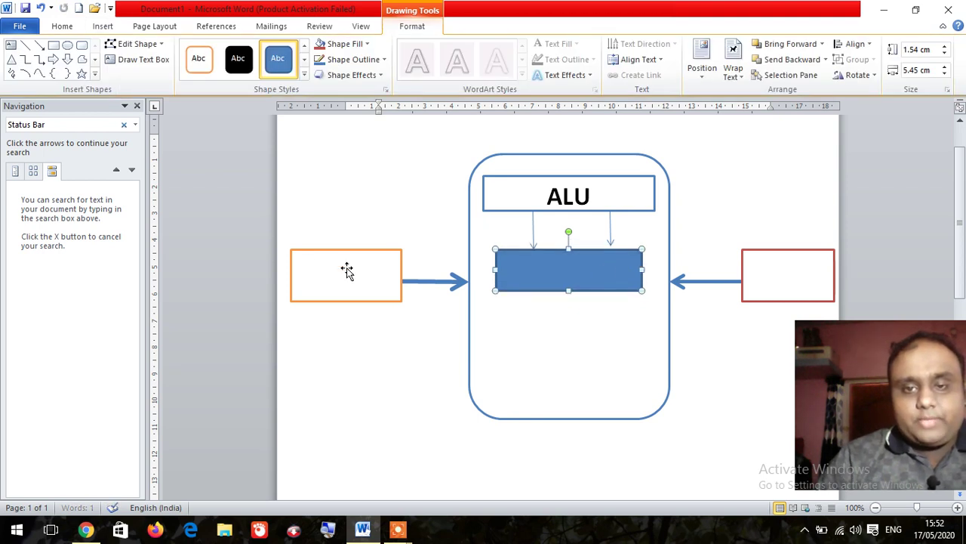
- Add two arrows pointing down from the blue rectangle
click(103, 26)
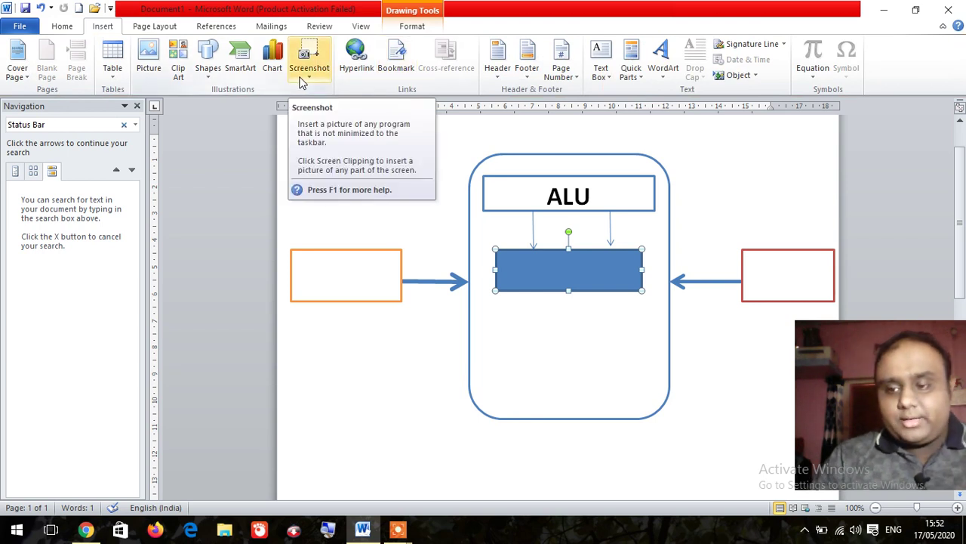
click(215, 77)
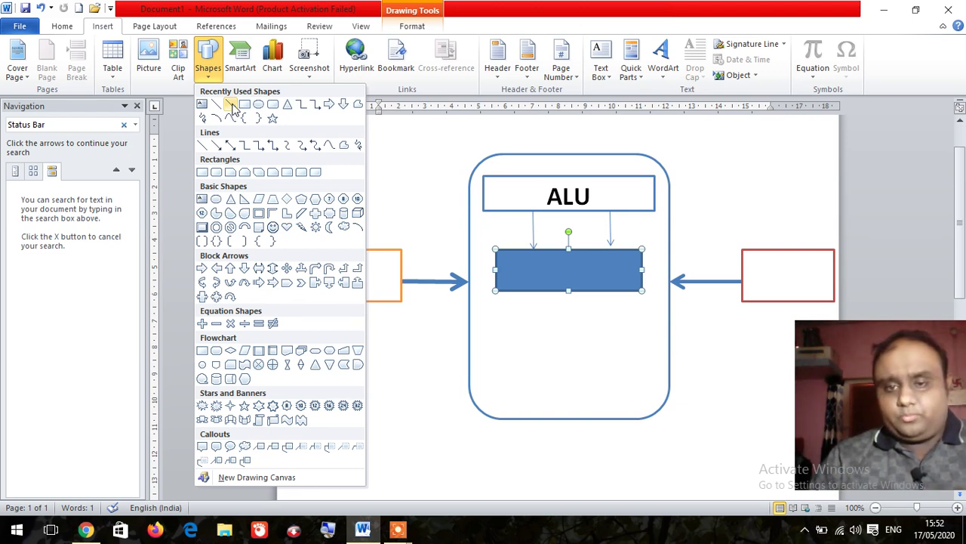
click(608, 321)
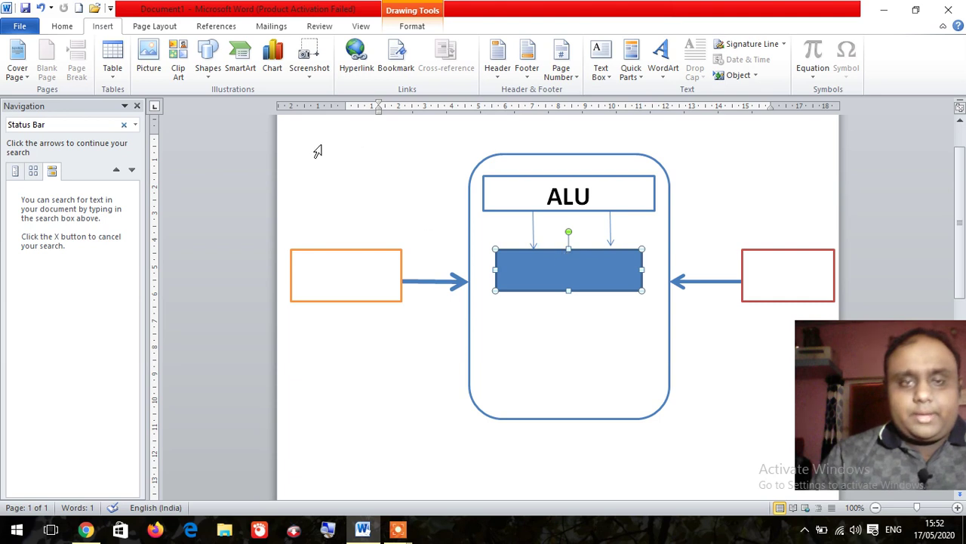
click(205, 76)
click(232, 105)
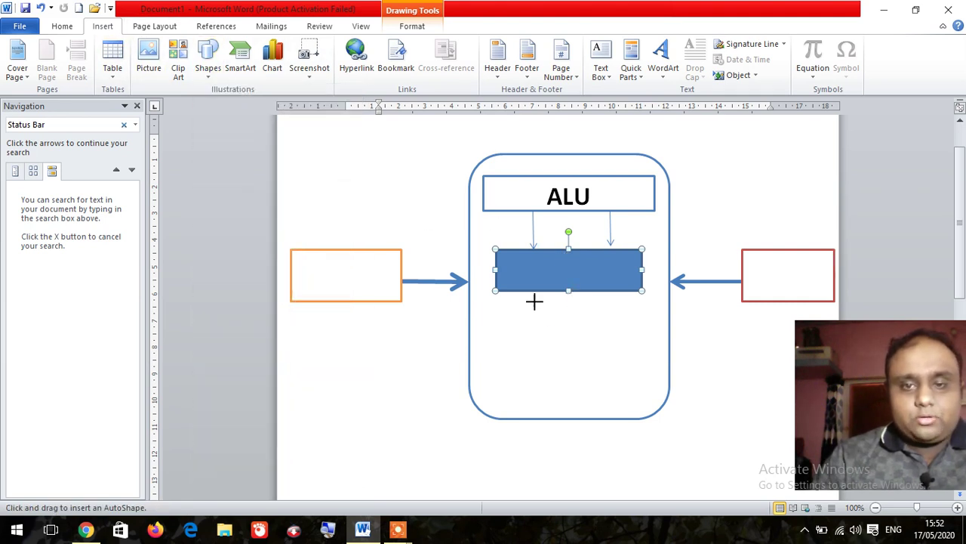
drag(534, 293, 534, 329)
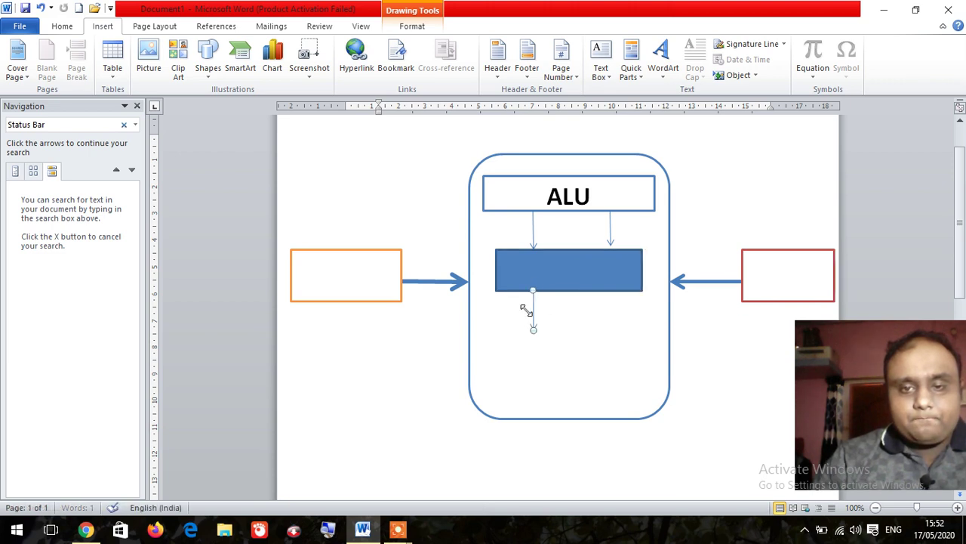
click(105, 29)
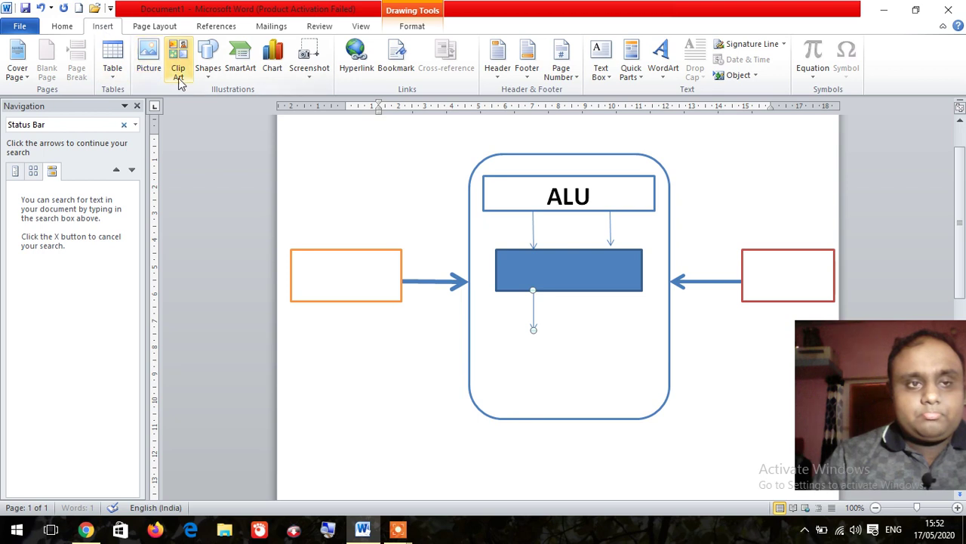
click(202, 79)
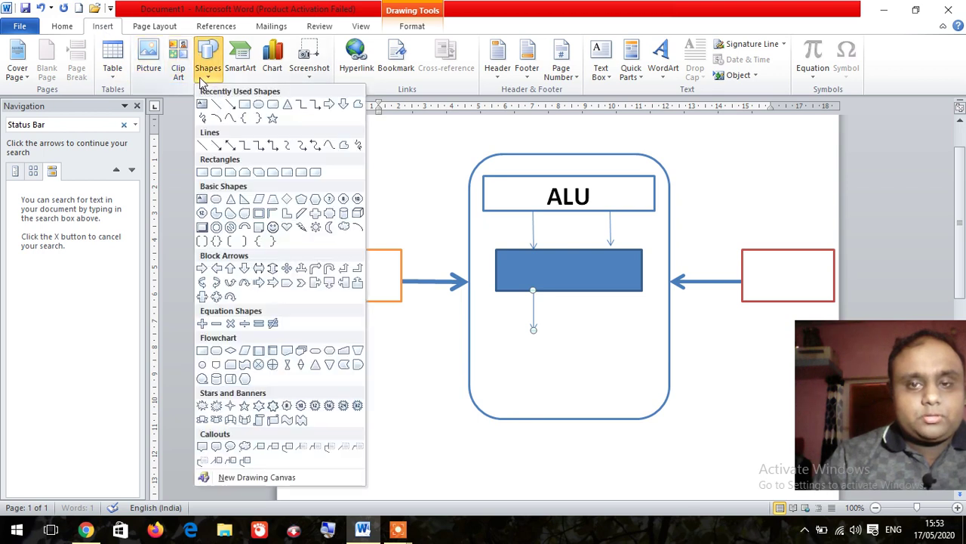
click(244, 105)
drag(620, 293, 619, 330)
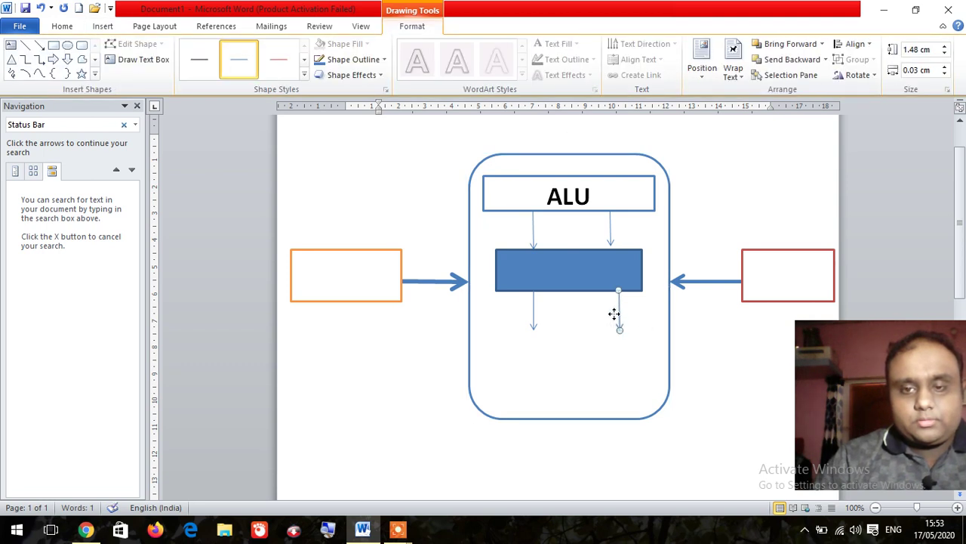
click(647, 323)
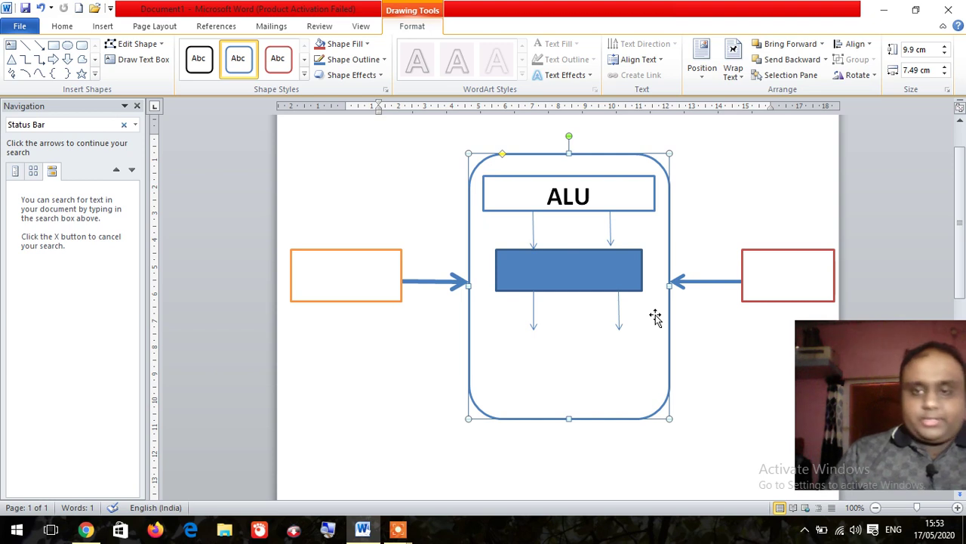
- Draw a new rectangle below the lower arrows and widen it to the left
click(54, 46)
drag(513, 332, 637, 369)
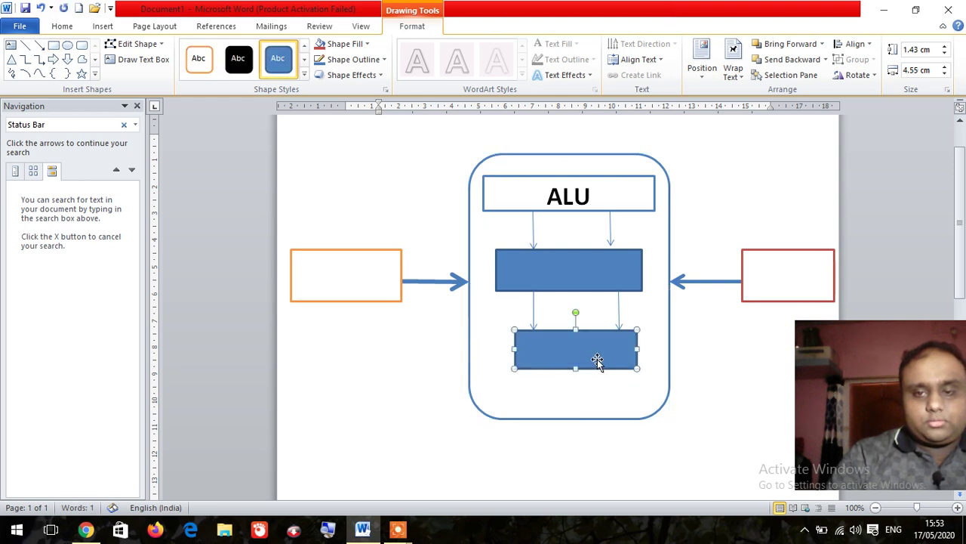
drag(514, 368, 496, 369)
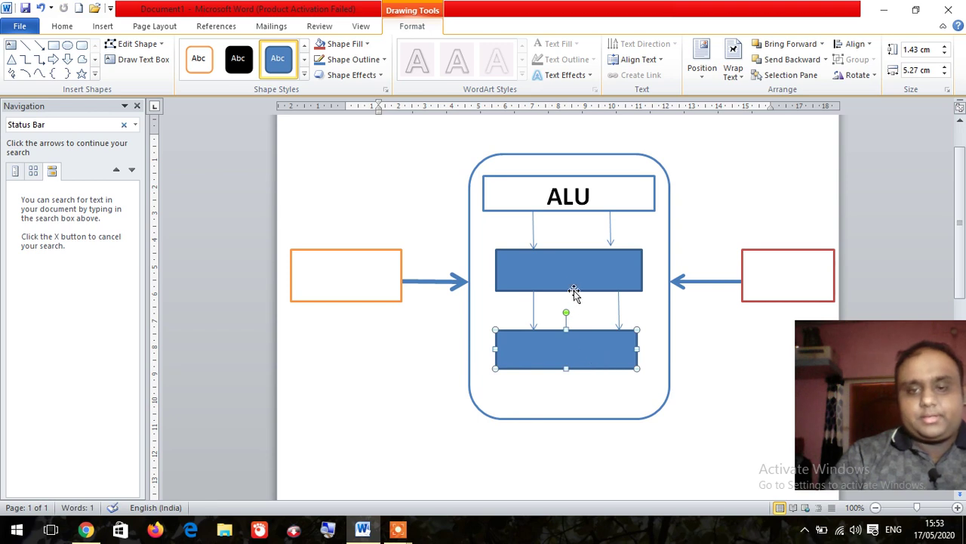
- Restyle the middle box with a green outline and the new lower box with an orange outline
click(574, 290)
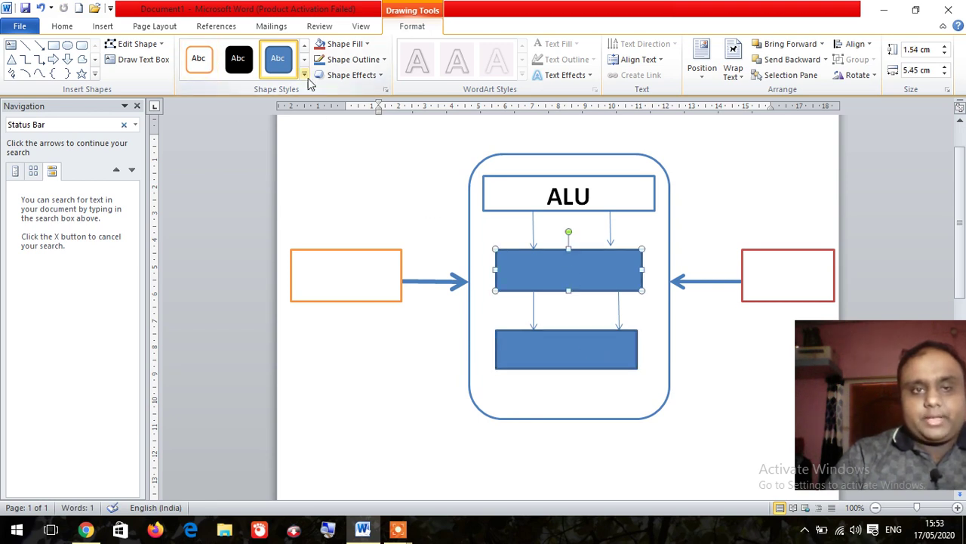
click(305, 75)
click(317, 57)
click(539, 339)
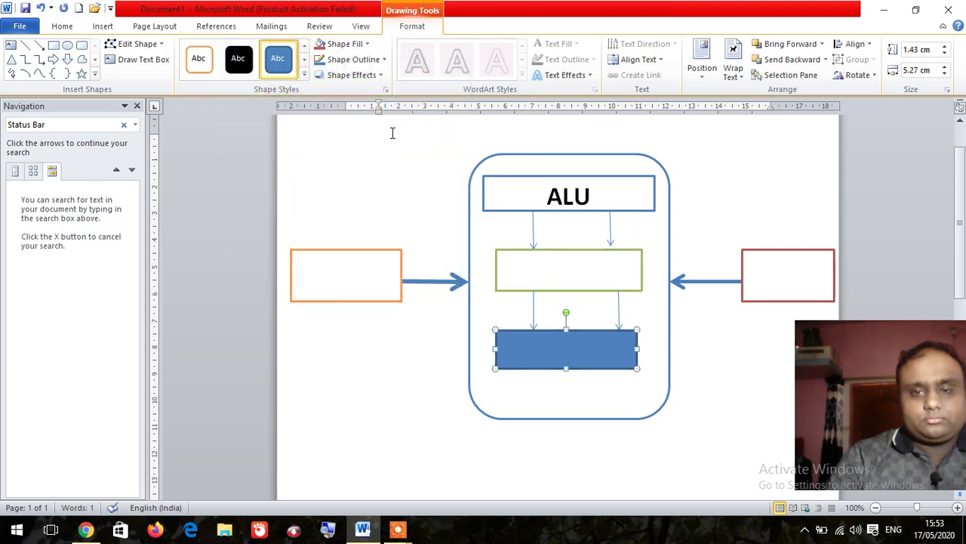
click(306, 75)
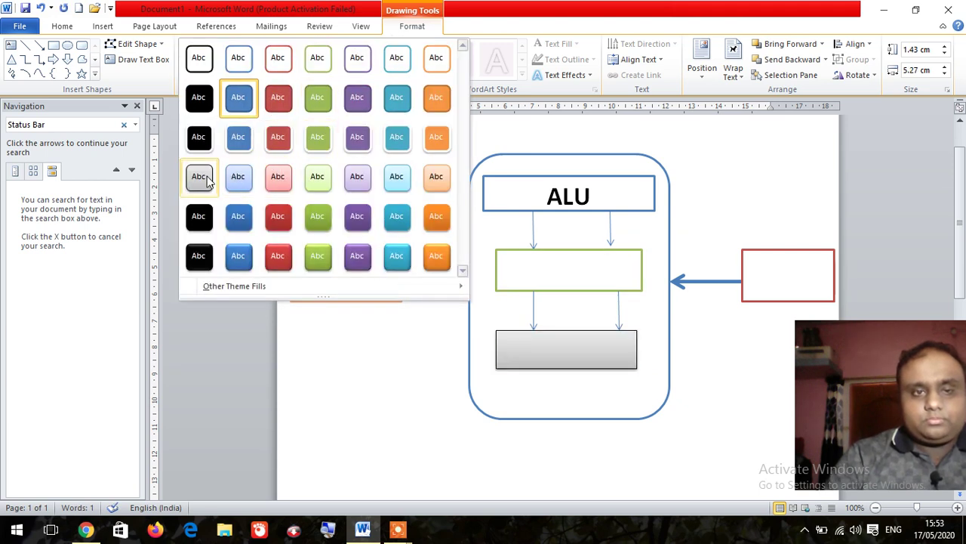
click(437, 57)
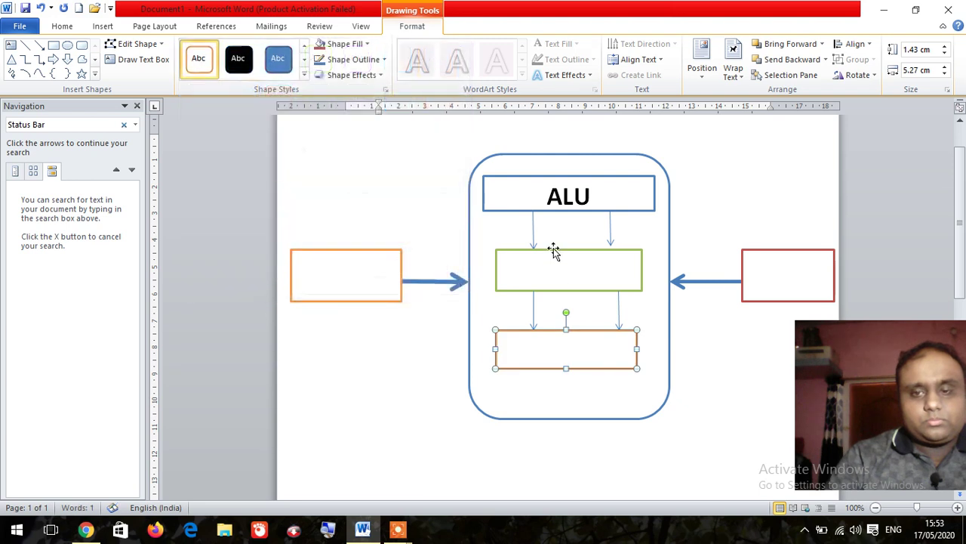
click(524, 157)
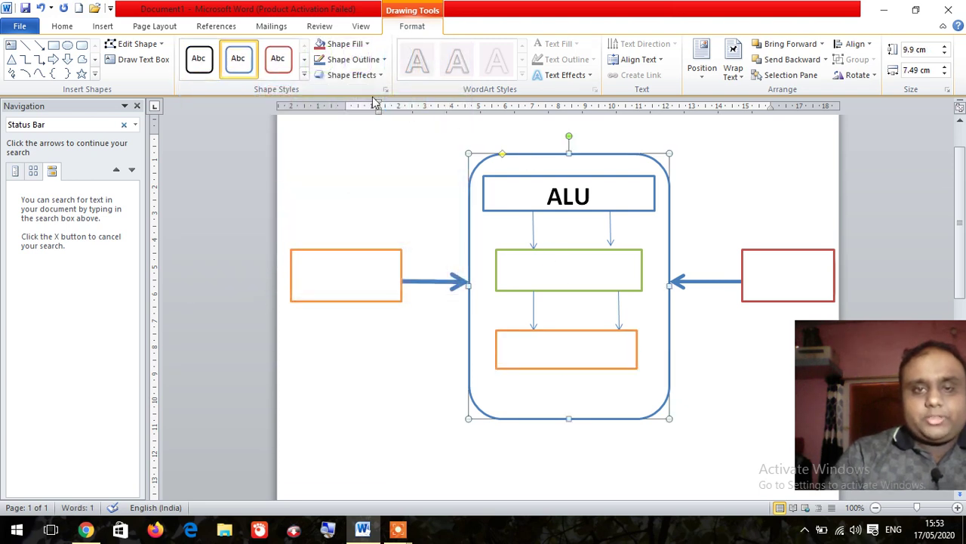
- Fill the rounded ALU container with a diagonal grey gradient, then add text to the green middle box
click(367, 45)
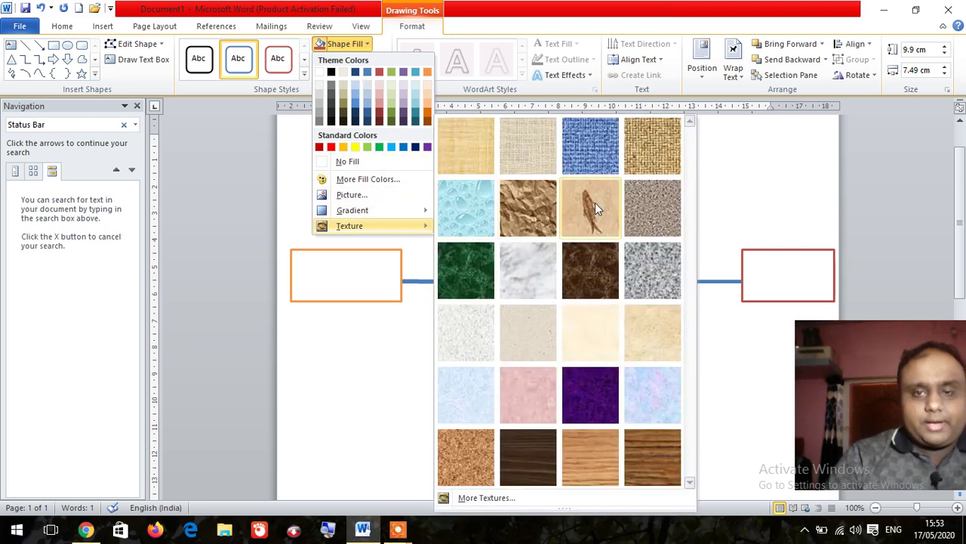
mouse_move(353, 210)
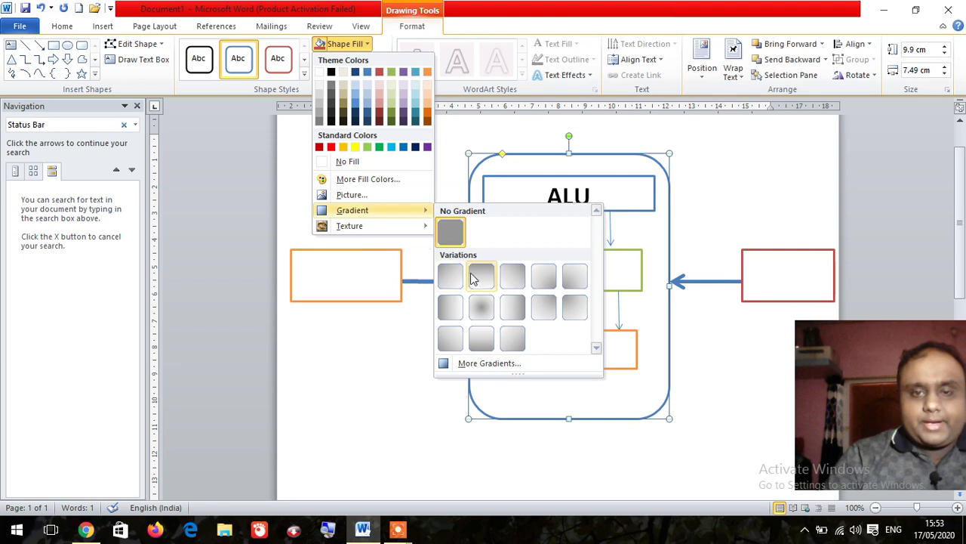
click(541, 280)
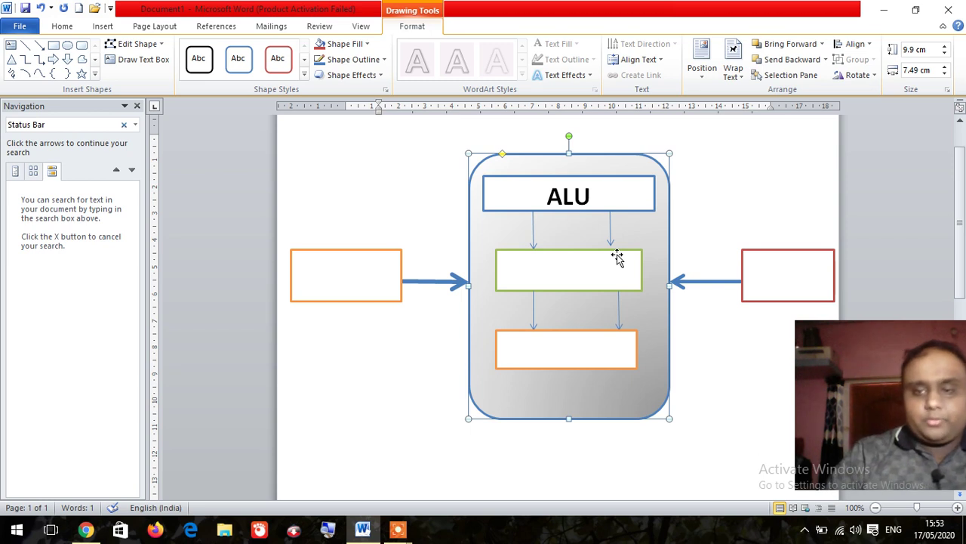
click(586, 210)
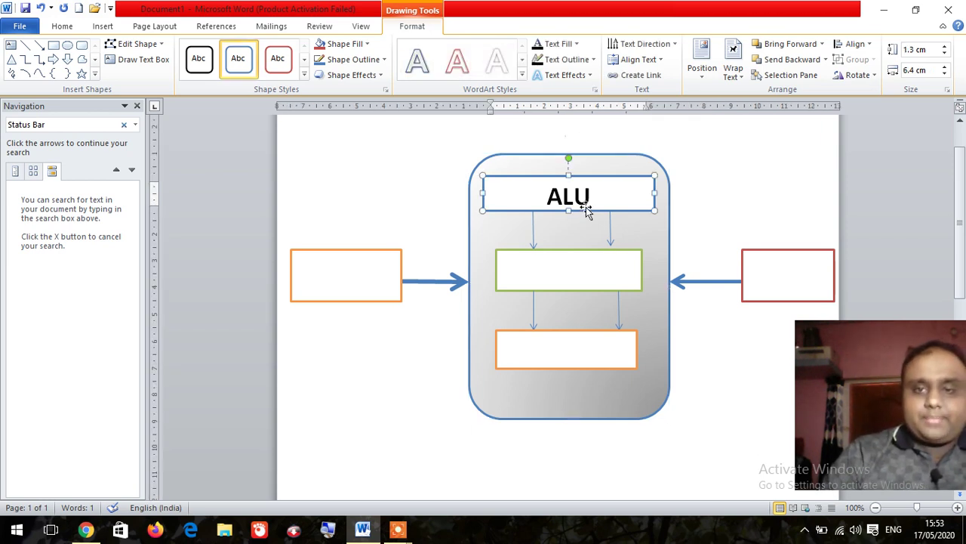
click(591, 260)
right_click(592, 258)
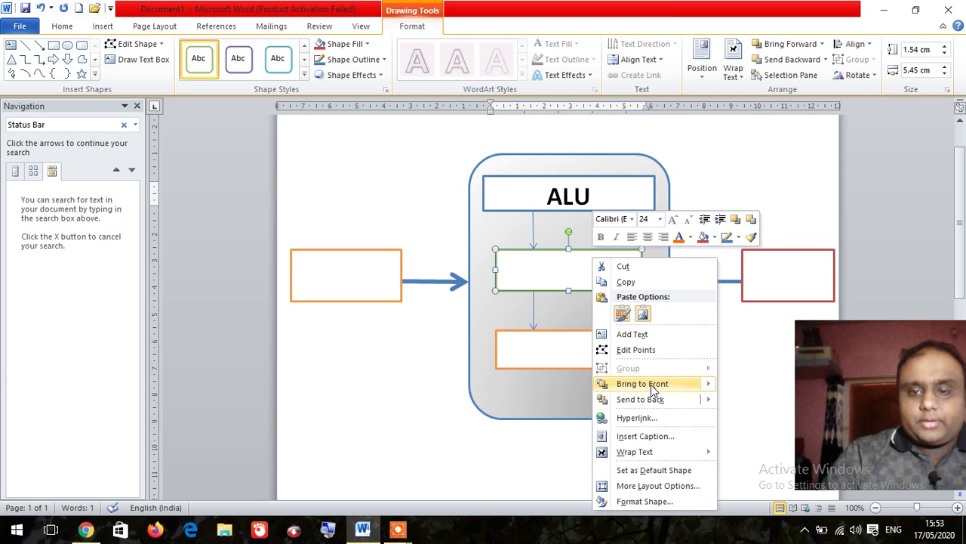
click(632, 333)
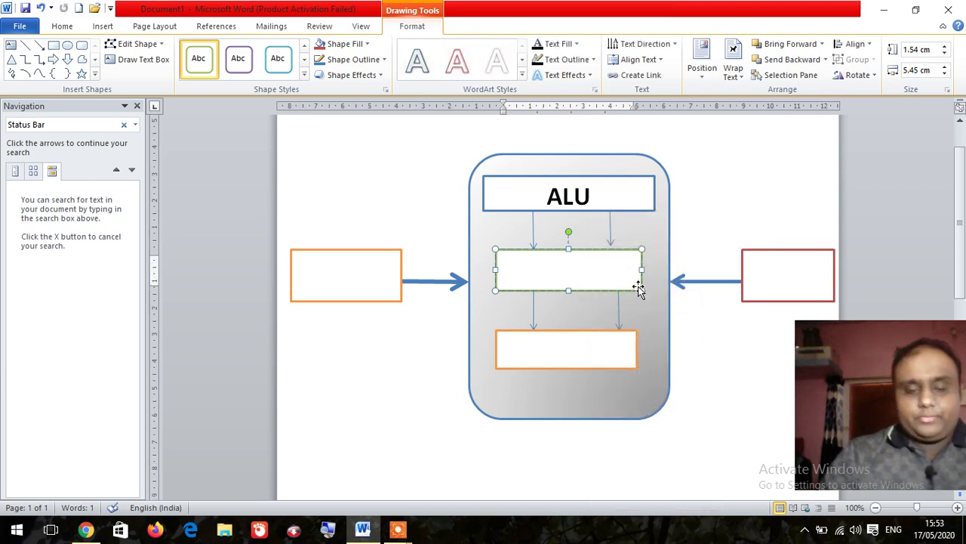
- Type CU in the green box and set it to 28 point
text(CU)
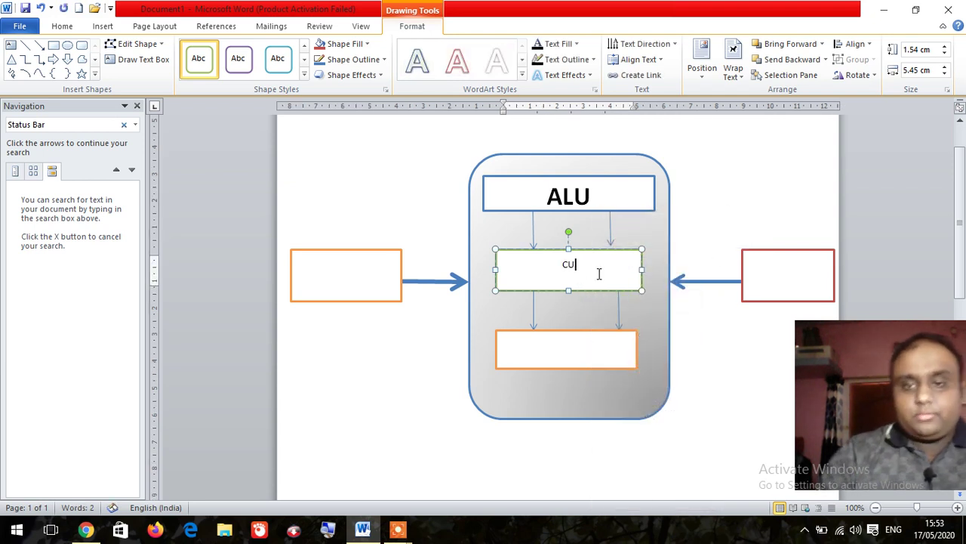
key(ctrl+a)
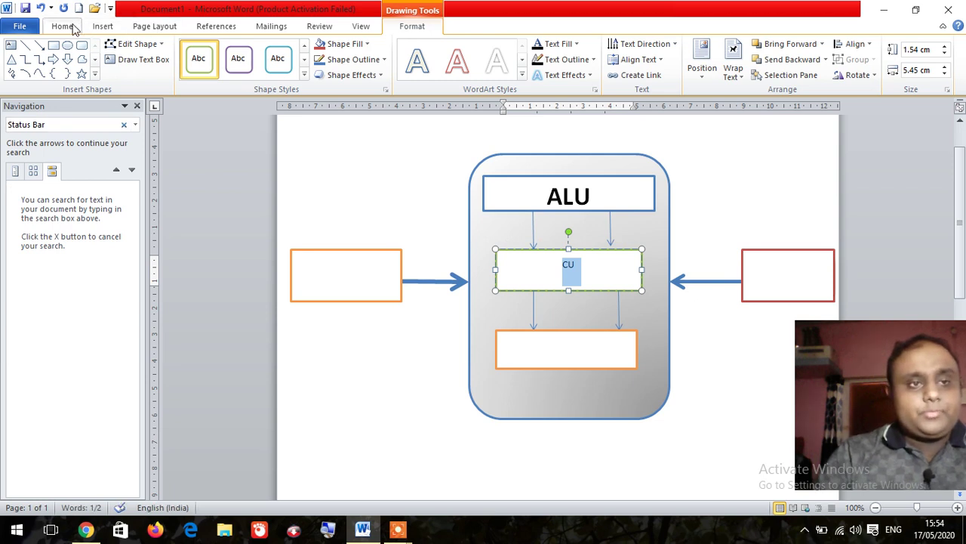
click(62, 26)
click(204, 50)
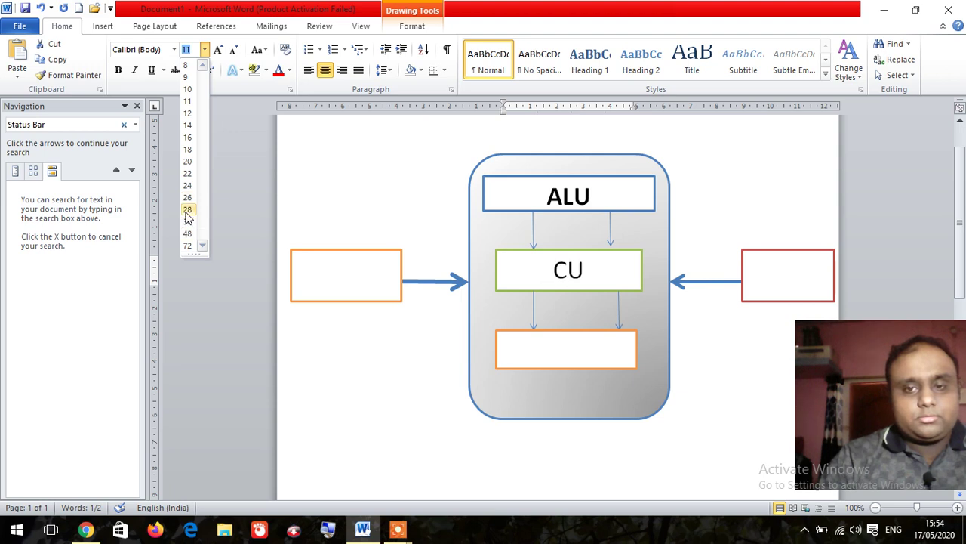
click(188, 210)
- Label the lower orange box MU in 28-point text
click(543, 344)
right_click(545, 348)
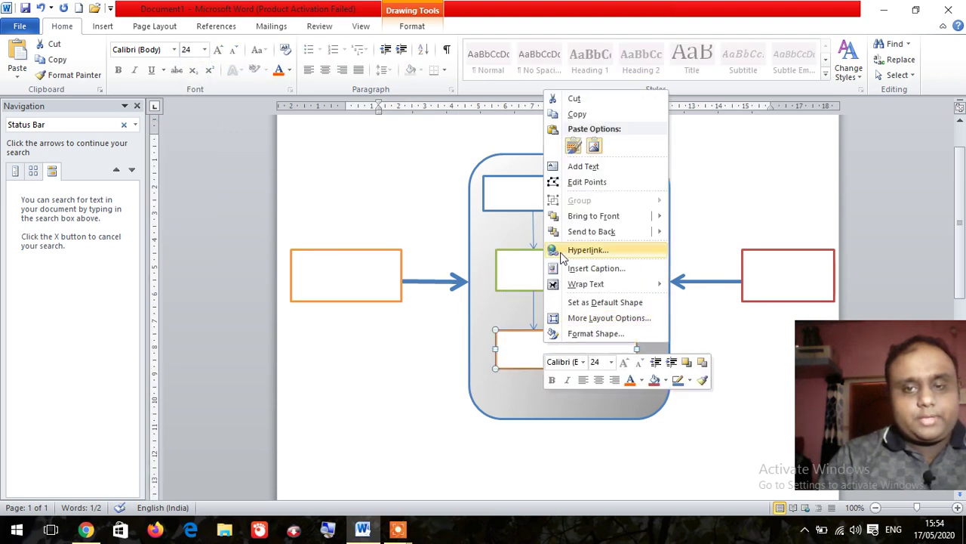
click(560, 168)
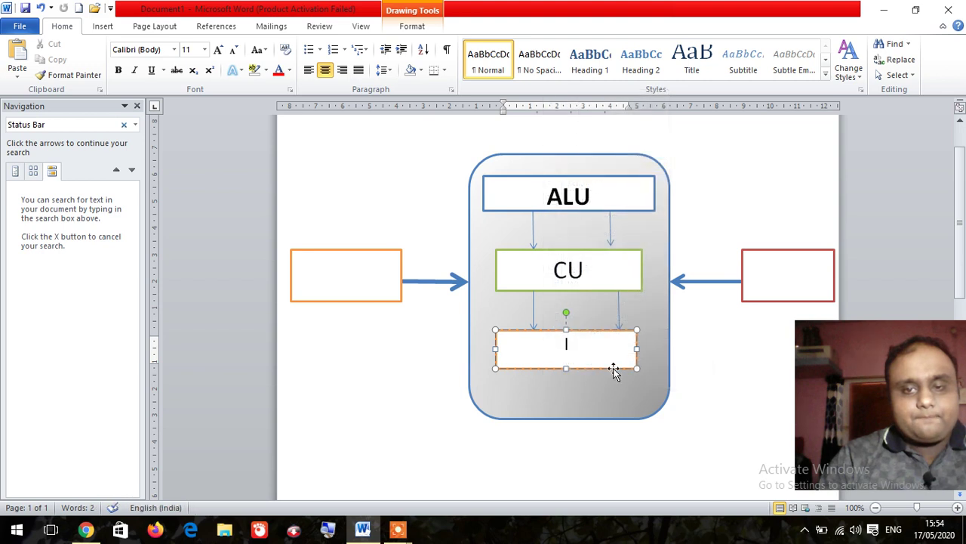
text(MU)
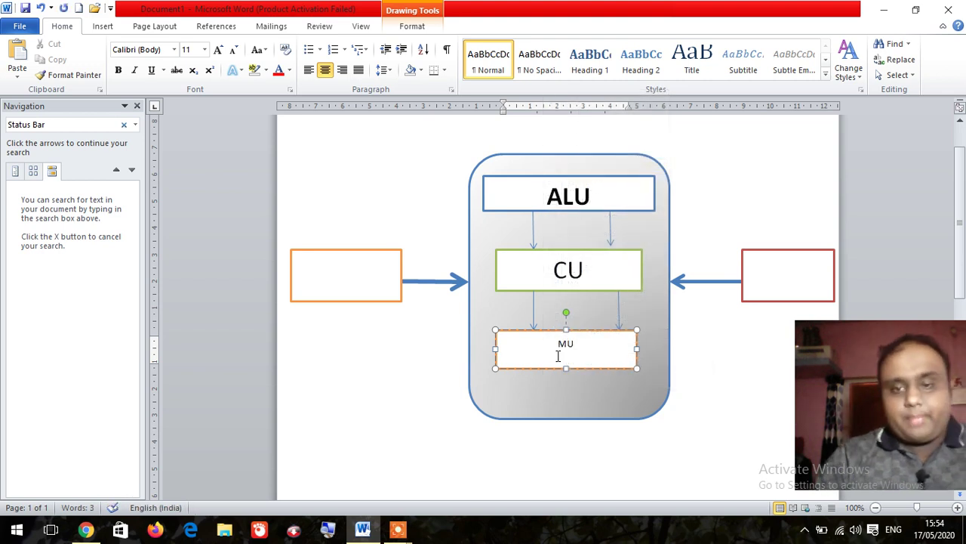
drag(586, 345, 559, 345)
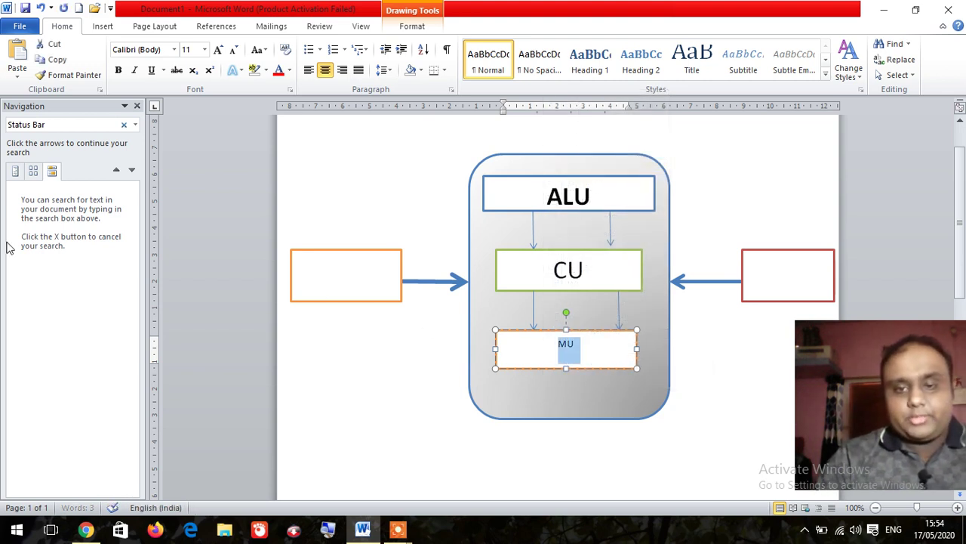
click(204, 50)
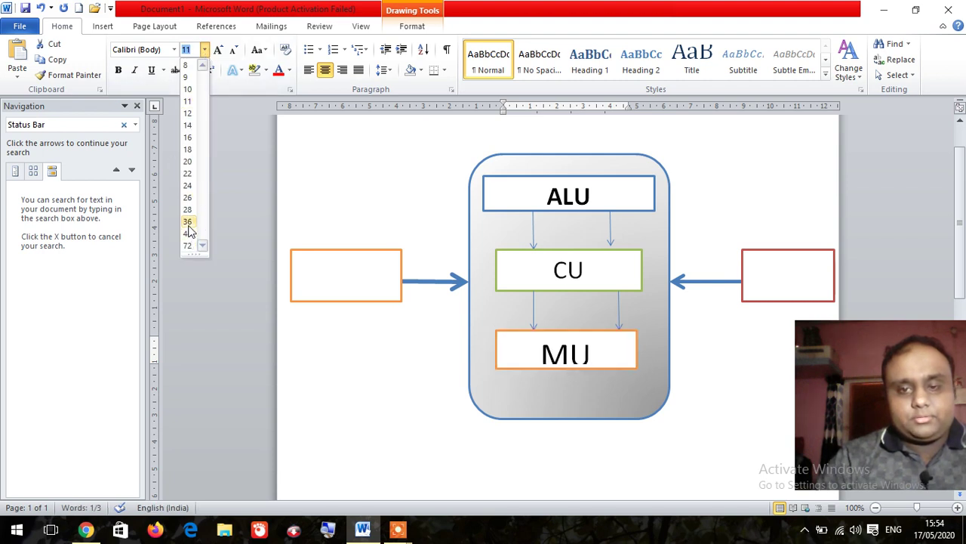
click(188, 209)
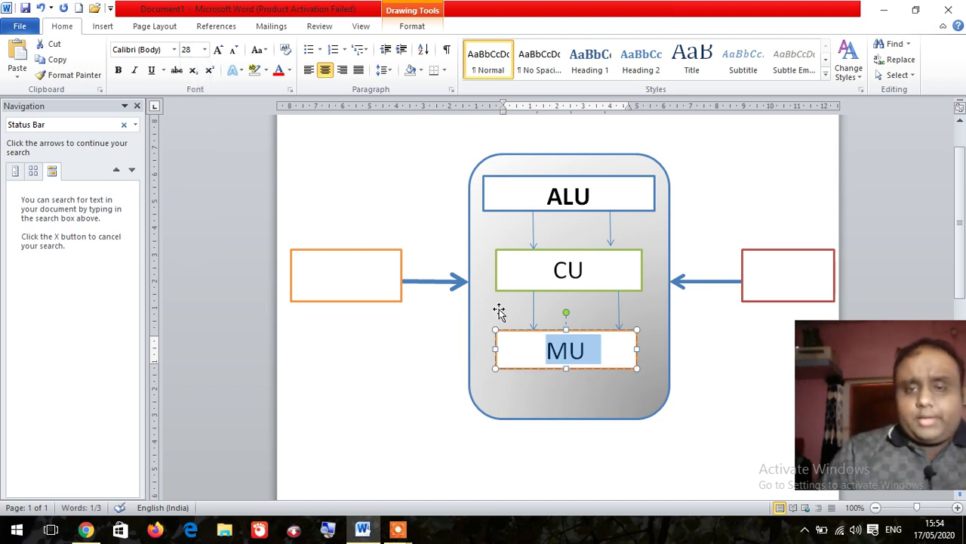
- Widen the MU box slightly to the right
click(649, 369)
click(638, 357)
drag(635, 346, 648, 347)
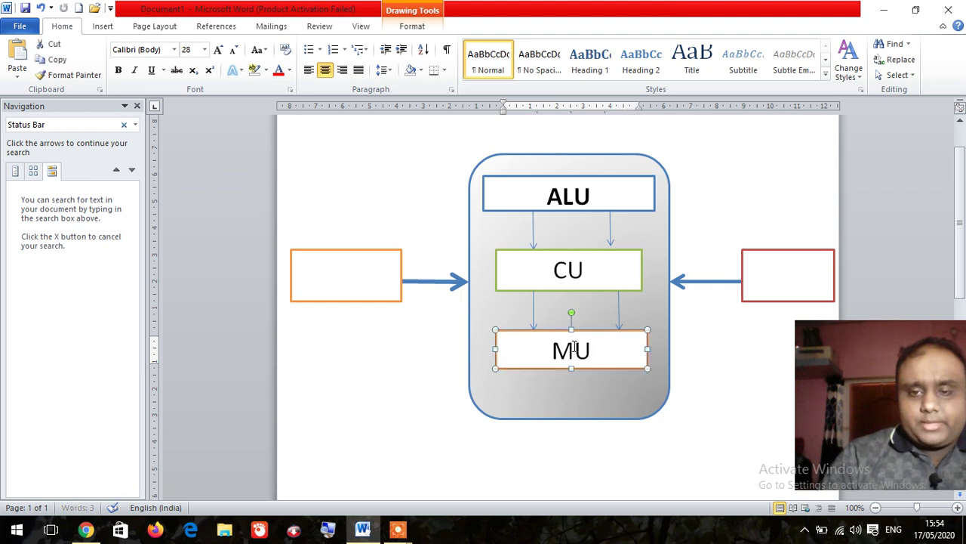
click(569, 390)
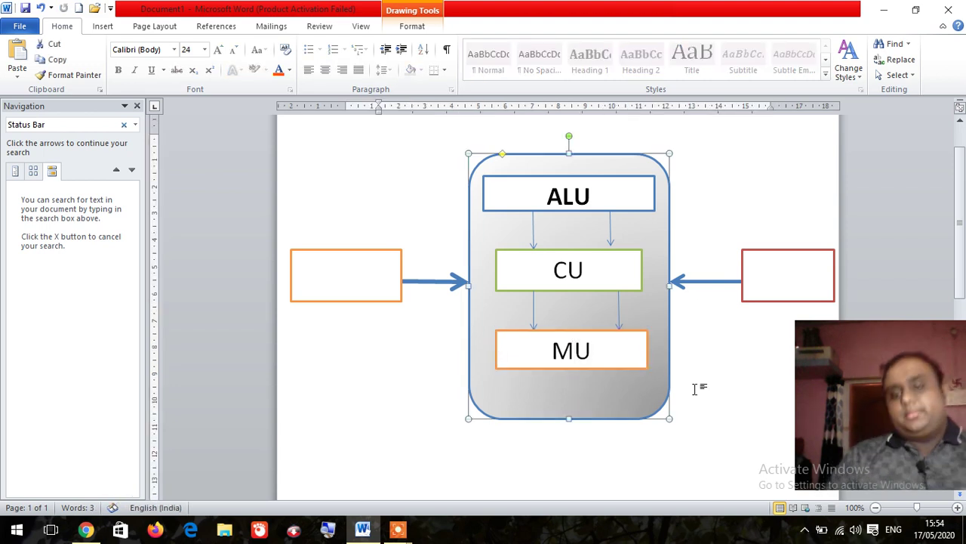
- Label the left orange box INPUT DEVICE
click(337, 279)
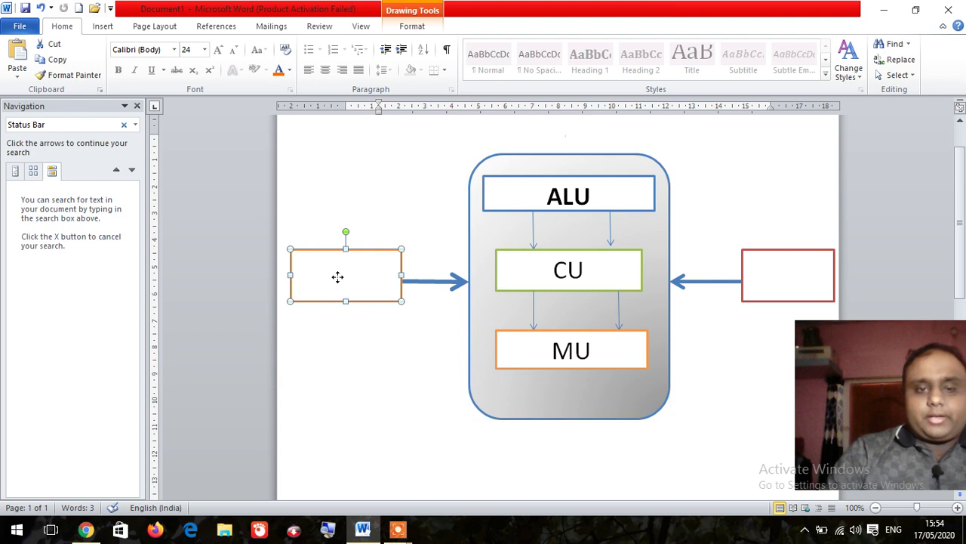
right_click(338, 278)
click(378, 101)
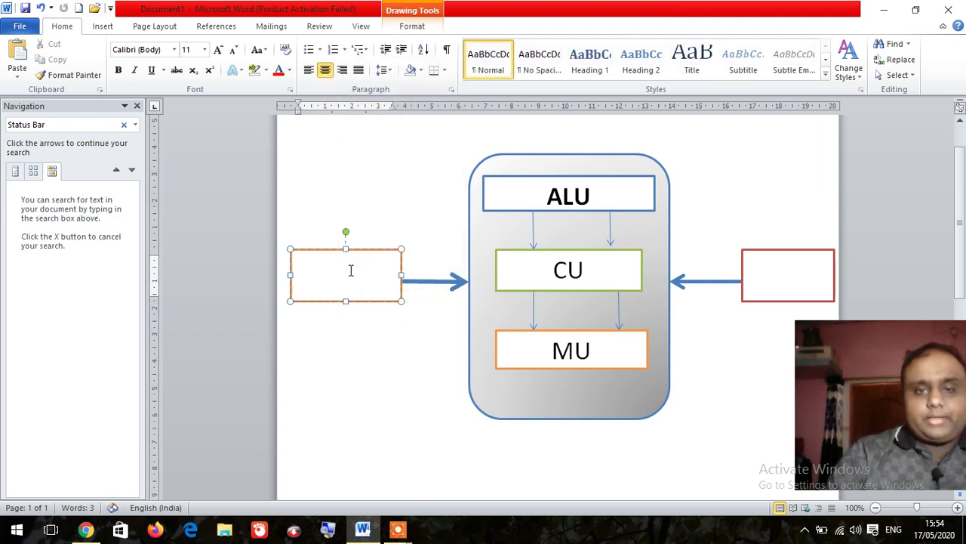
text(IN)
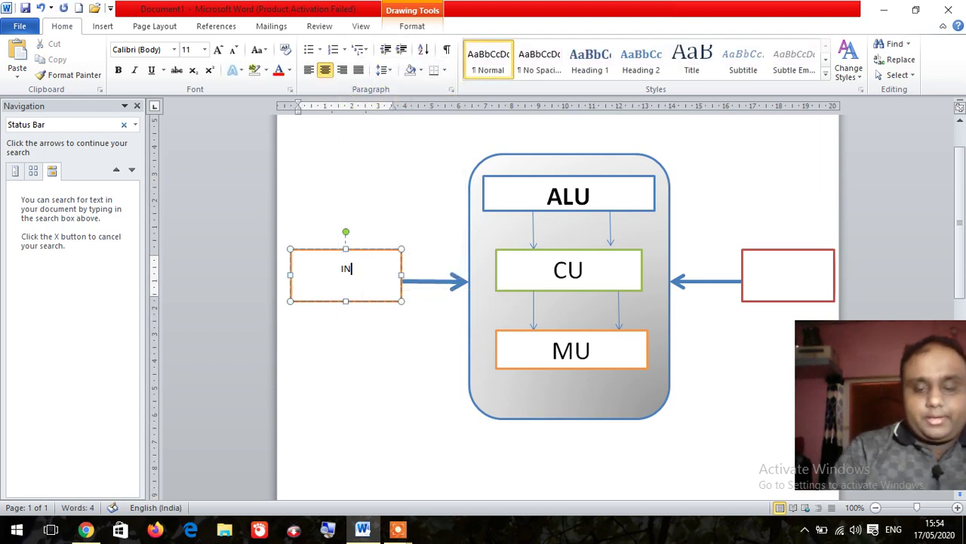
text(PUT DEVICE)
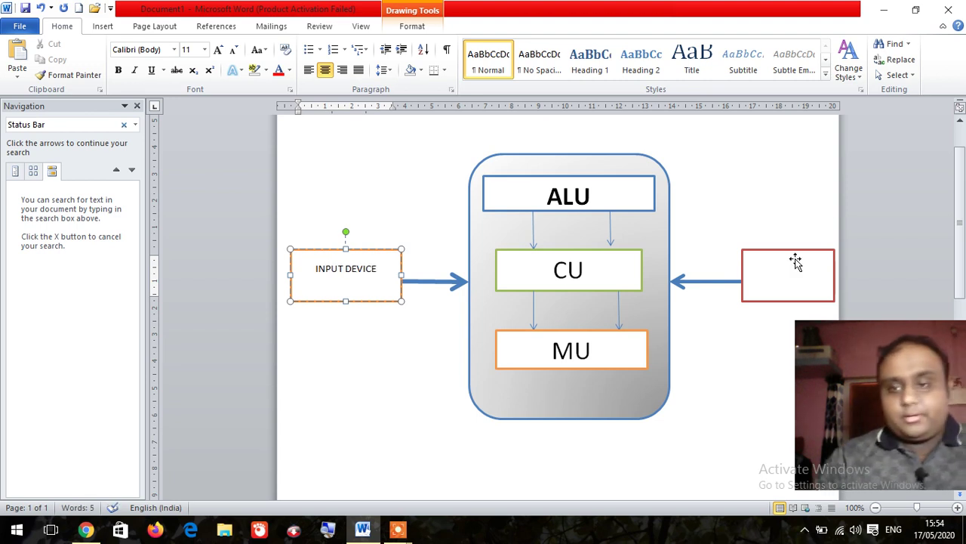
- Label the right red box OUTPUT DEVICE
click(790, 272)
right_click(781, 270)
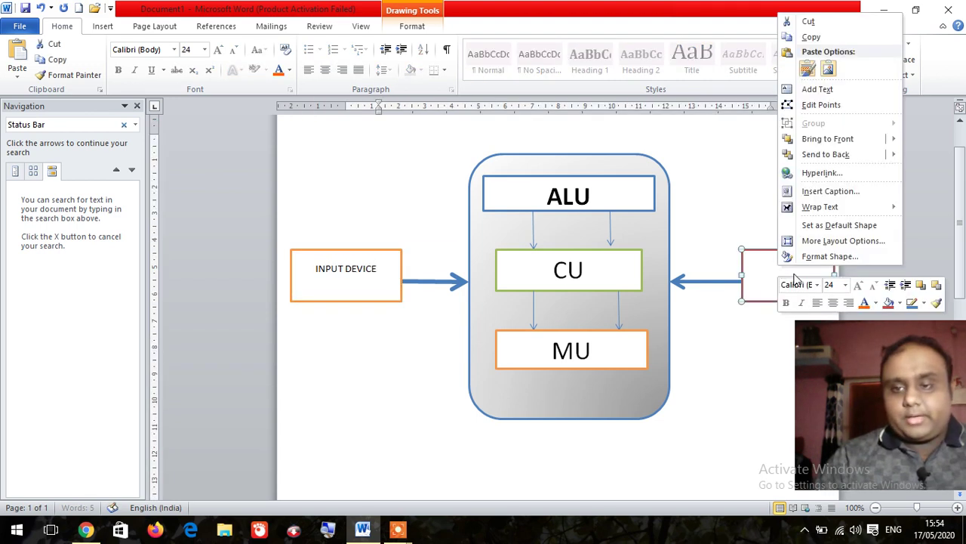
click(818, 89)
text(OUTPUT DEVICE)
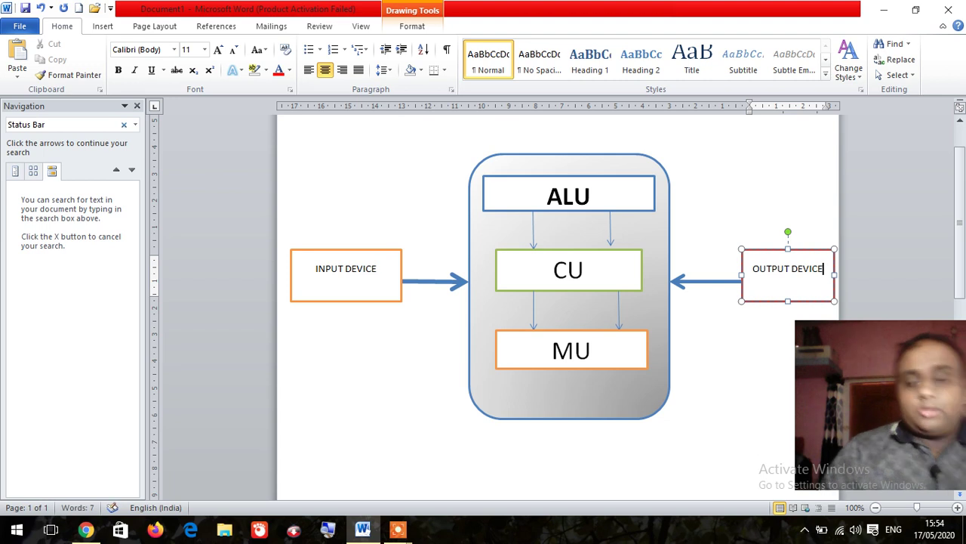
click(368, 279)
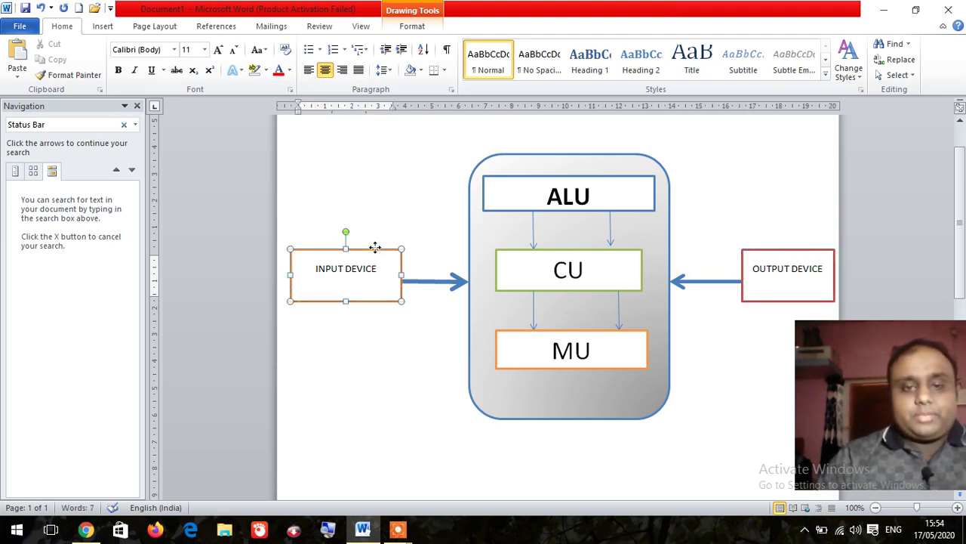
right_click(376, 247)
click(341, 175)
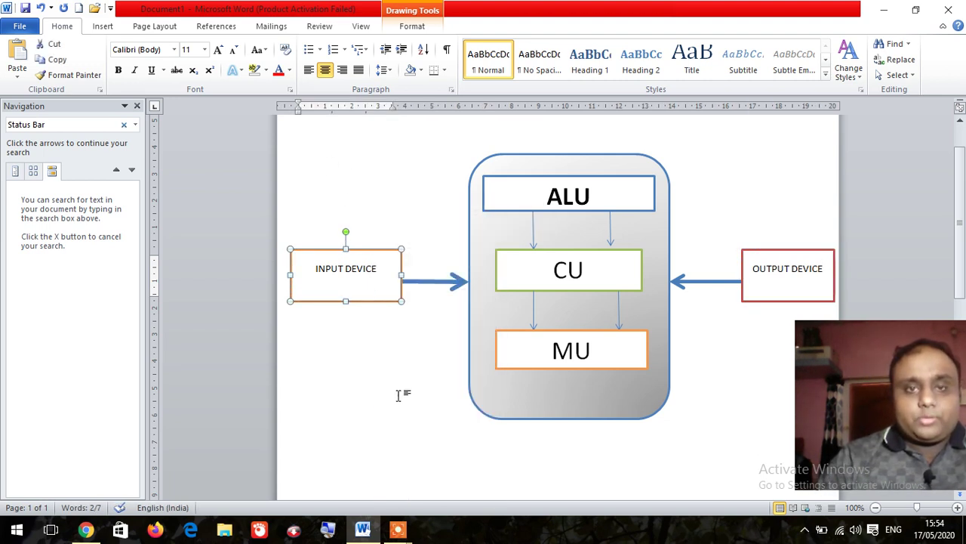
click(398, 394)
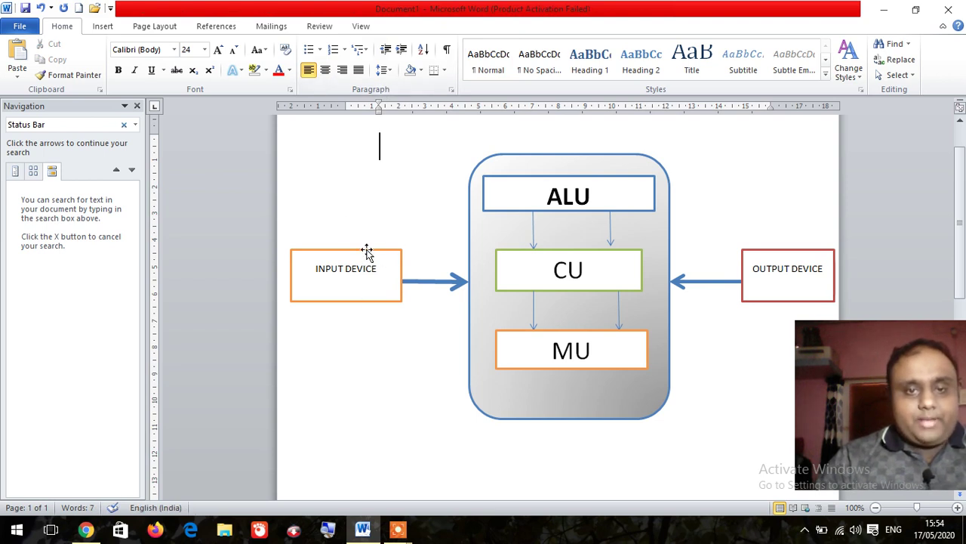
- Fill the INPUT DEVICE box with light cyan-blue from More Fill Colors
click(366, 250)
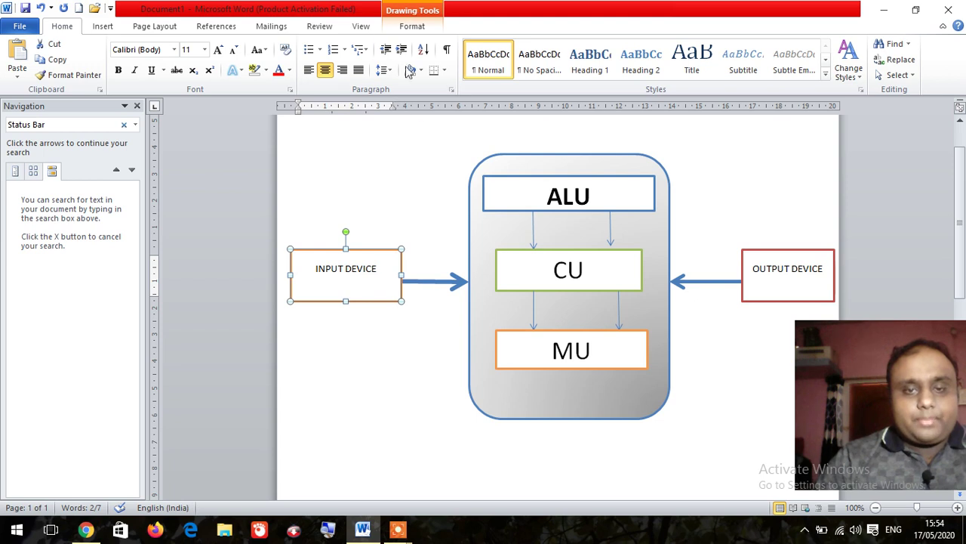
click(397, 378)
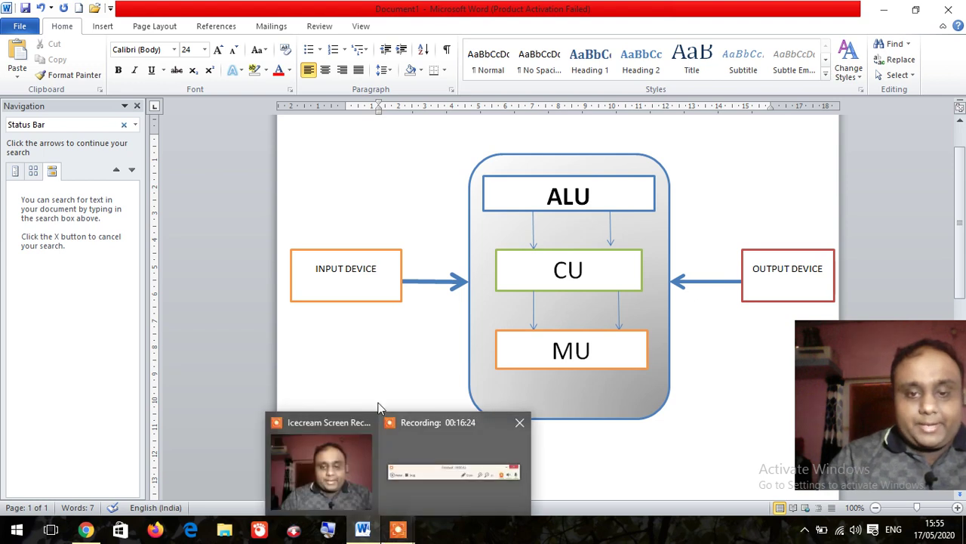
click(363, 251)
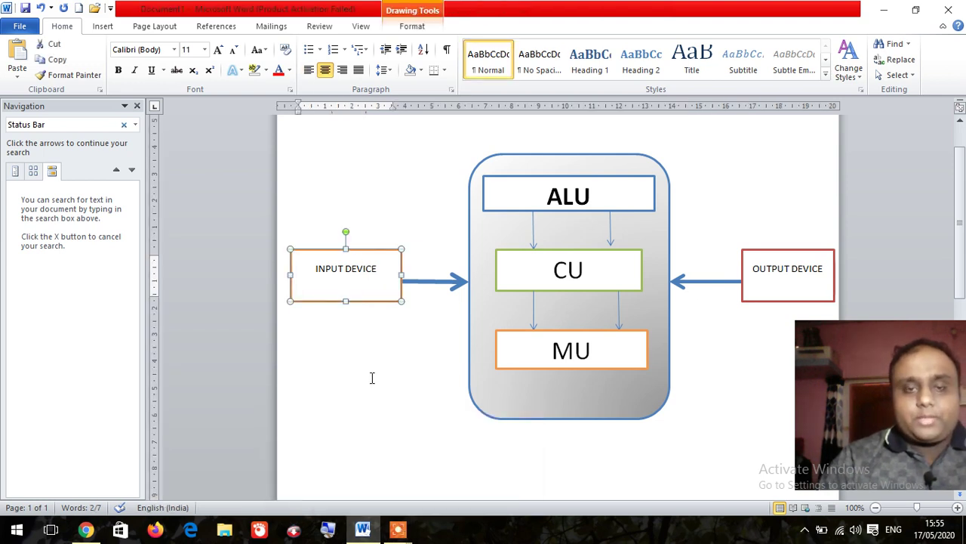
click(371, 377)
click(364, 252)
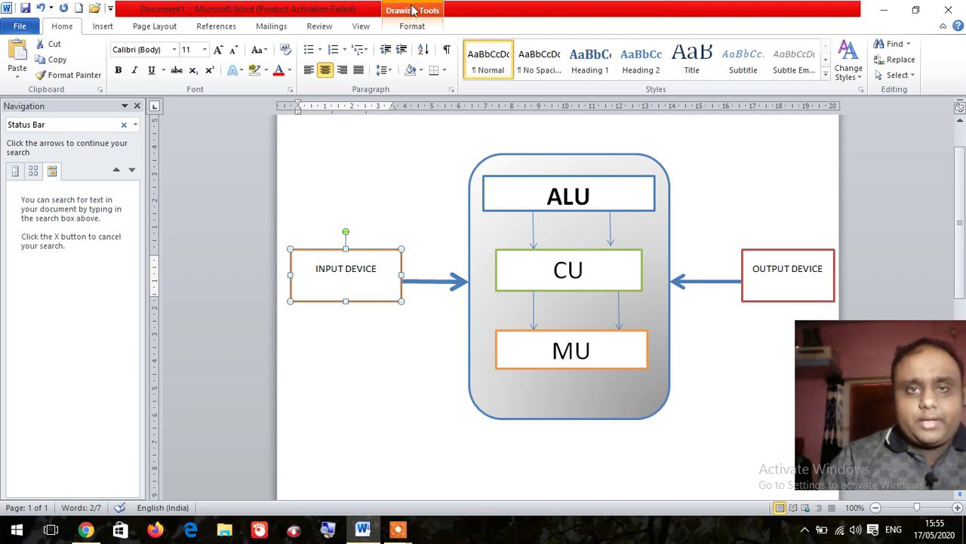
click(413, 9)
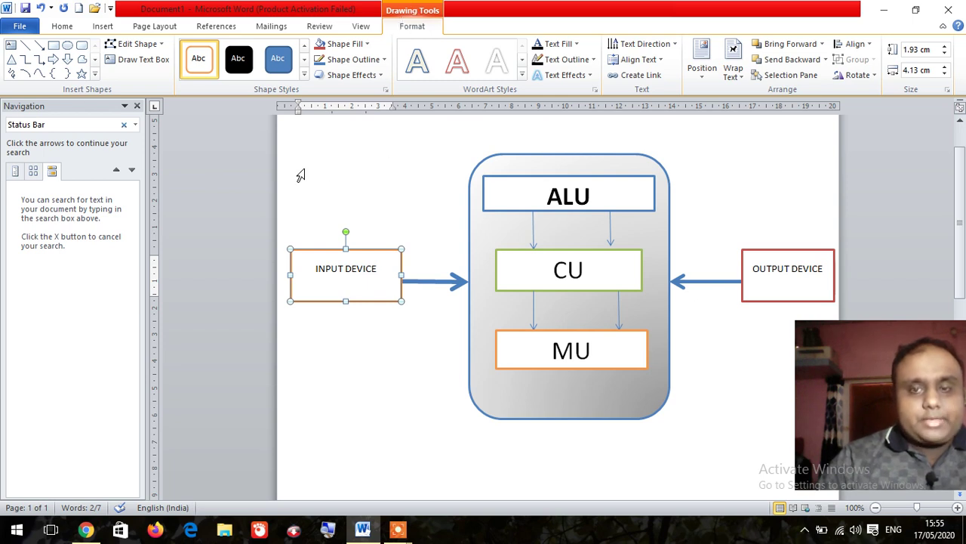
click(368, 44)
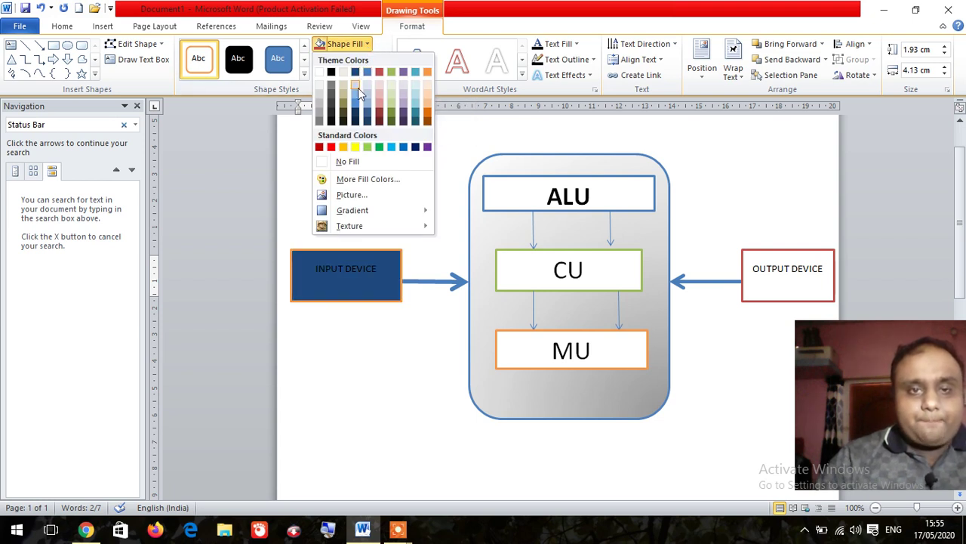
click(378, 186)
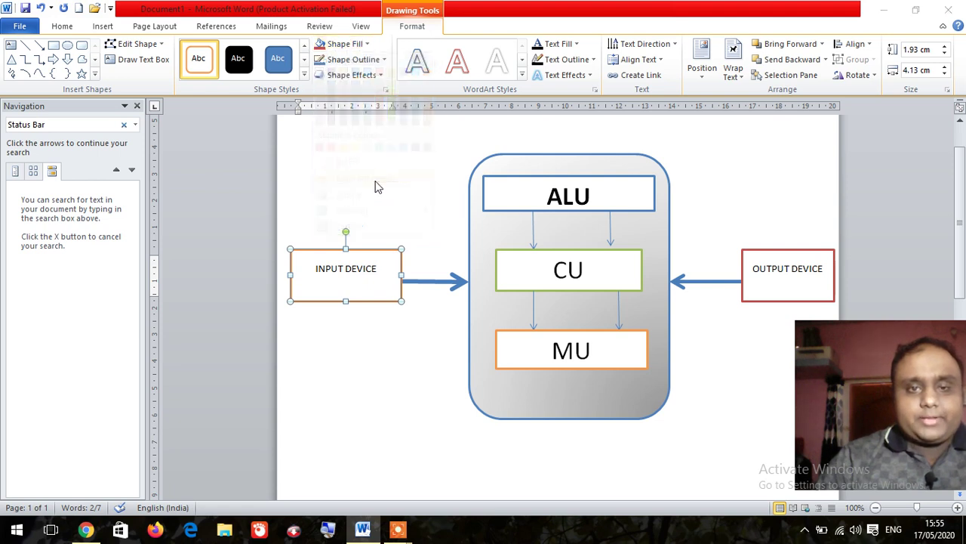
click(434, 140)
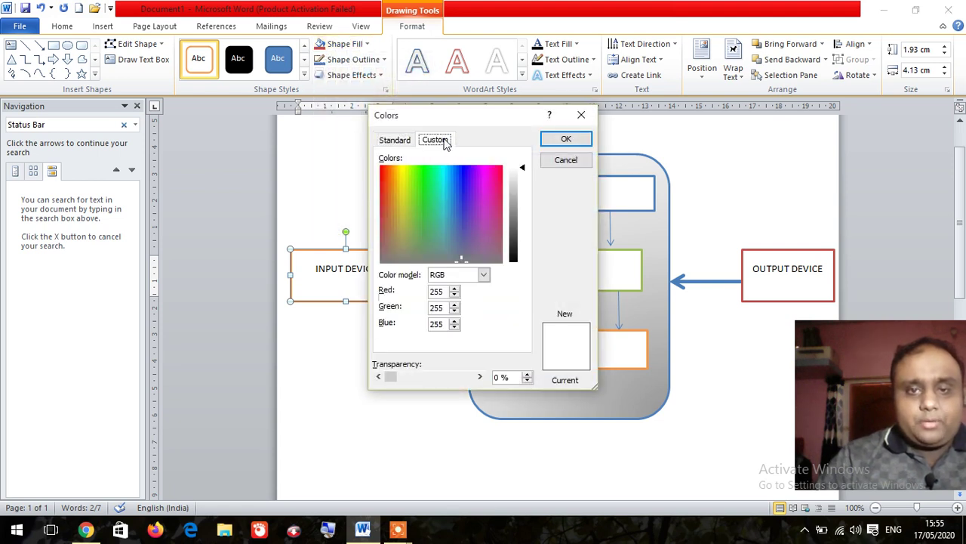
click(394, 139)
click(464, 240)
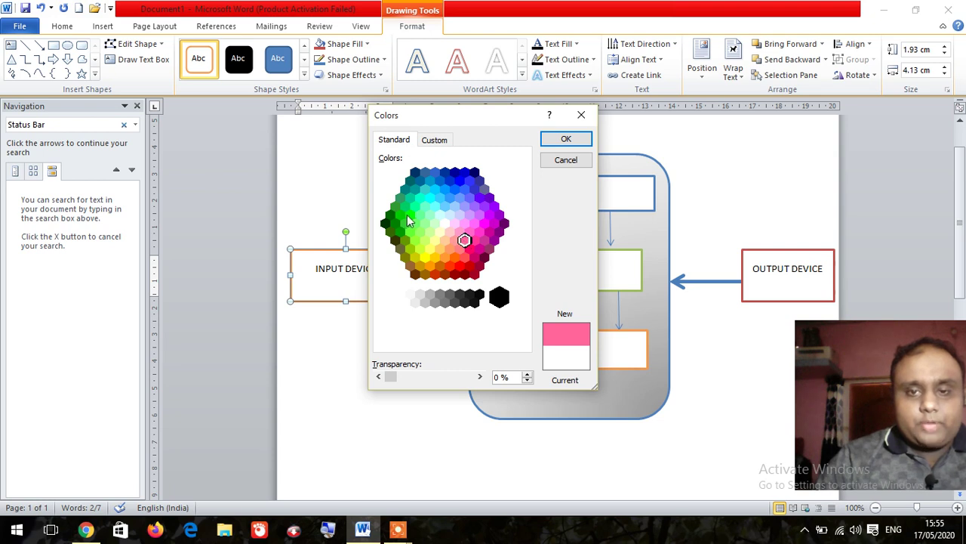
click(406, 258)
click(440, 198)
click(557, 139)
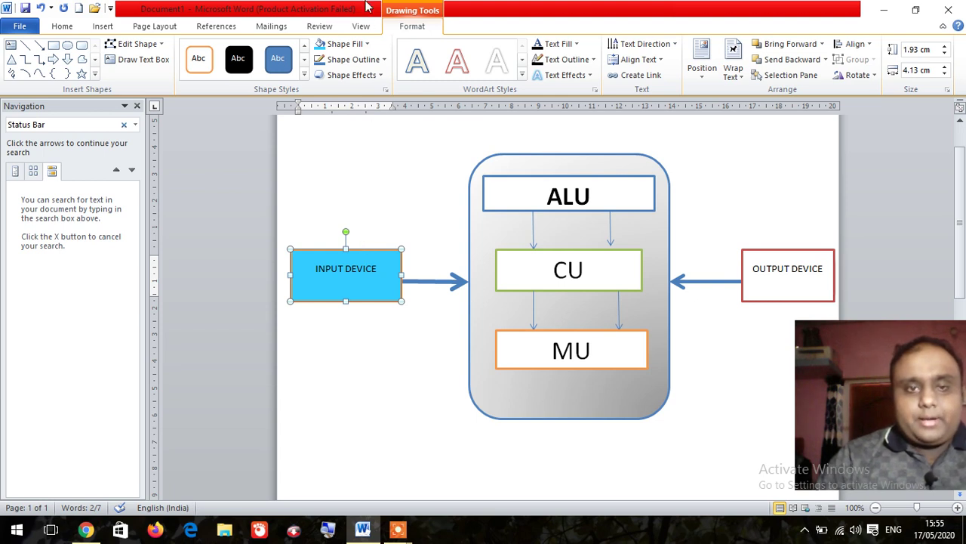
- Apply a glowing preset shape effect to the INPUT DEVICE box
click(371, 75)
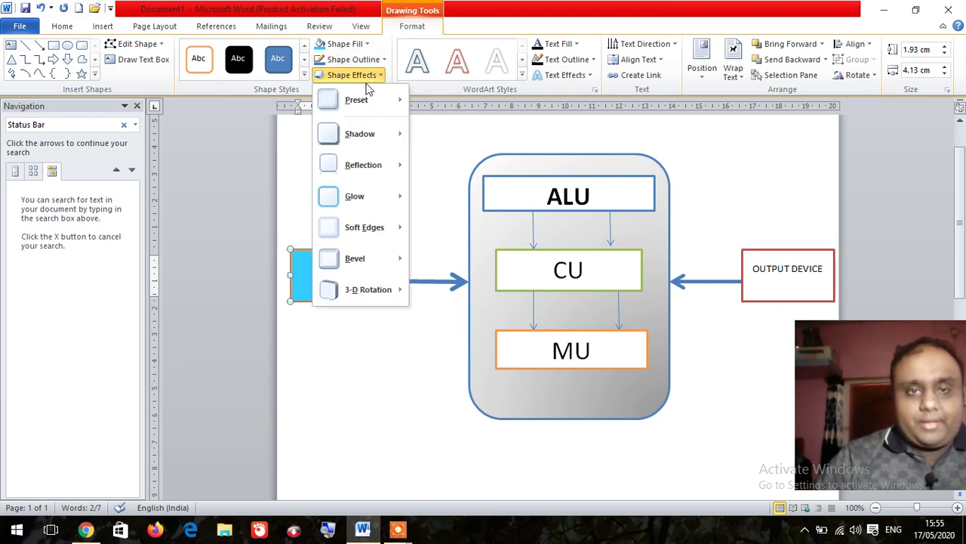
mouse_move(356, 99)
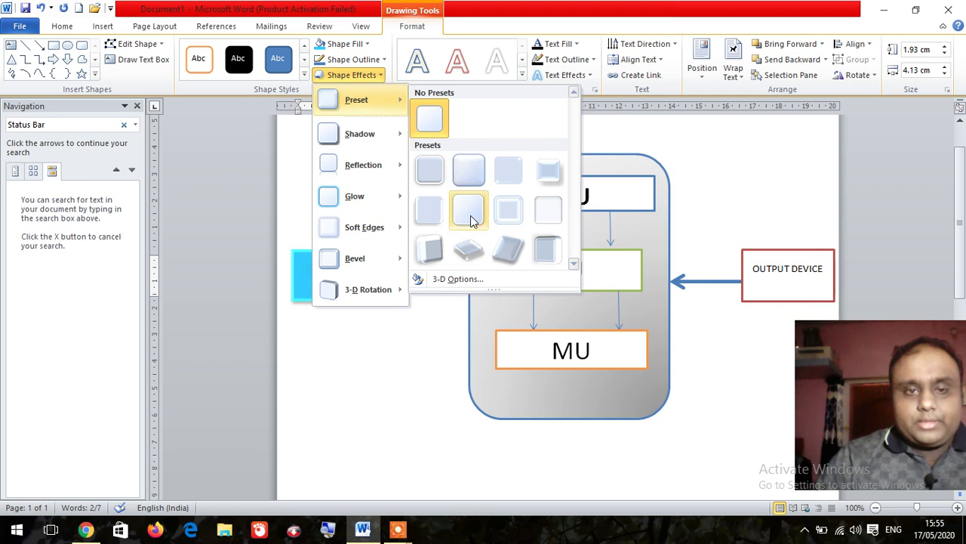
click(508, 210)
click(356, 388)
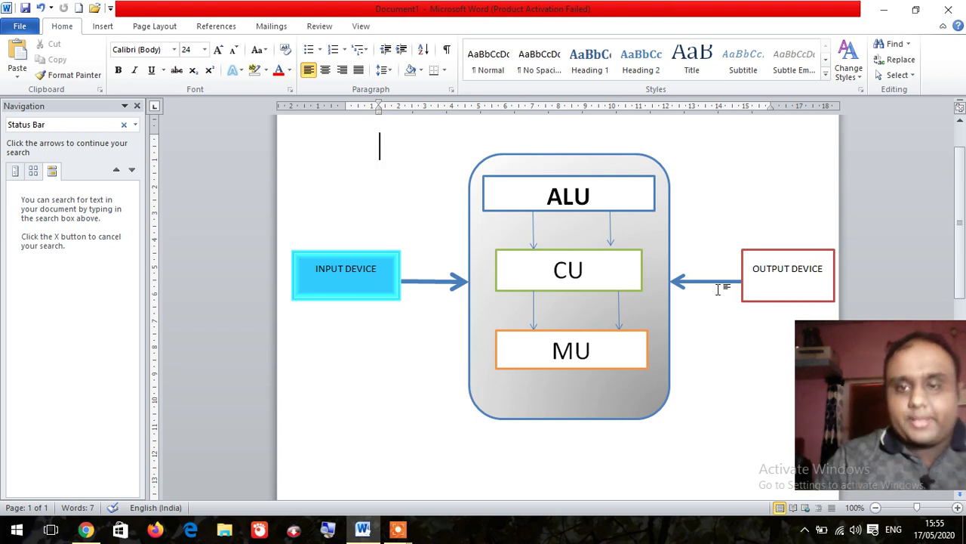
- Give the OUTPUT DEVICE box a green outline
click(759, 250)
click(365, 60)
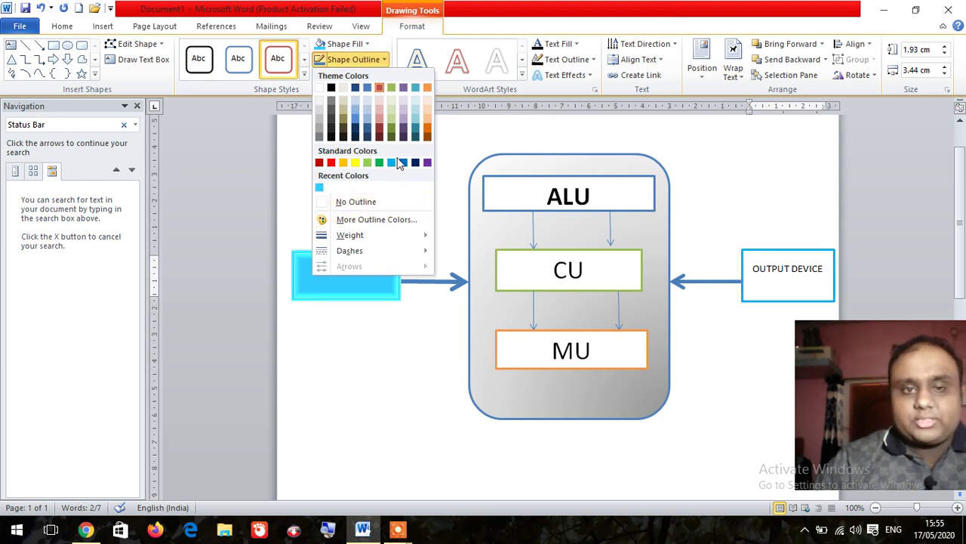
click(392, 87)
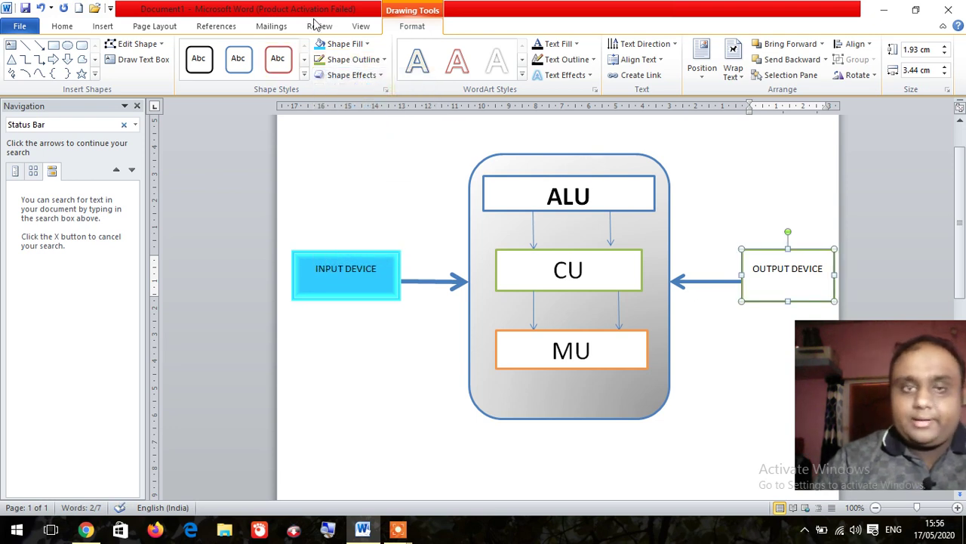
- Fill the OUTPUT DEVICE box with a grey radial gradient from the centre
click(366, 44)
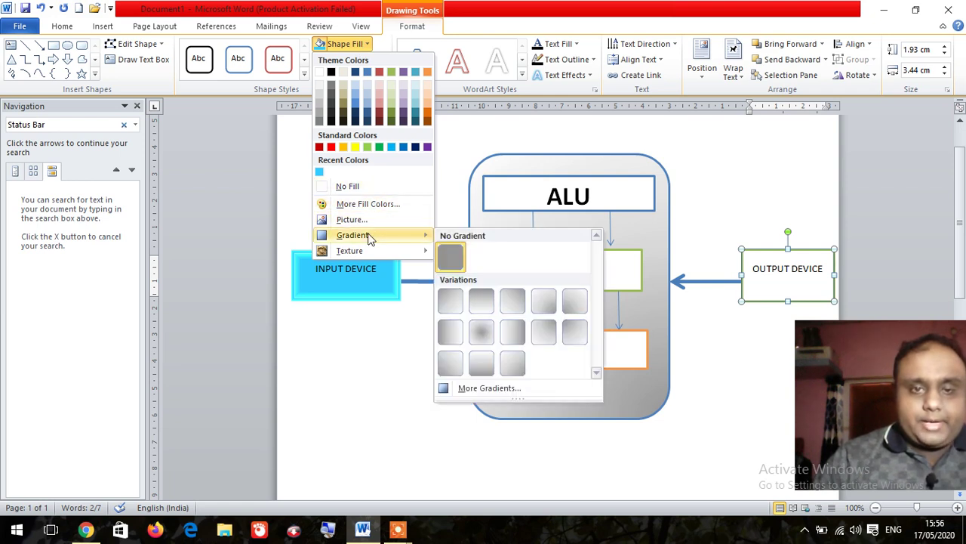
mouse_move(352, 235)
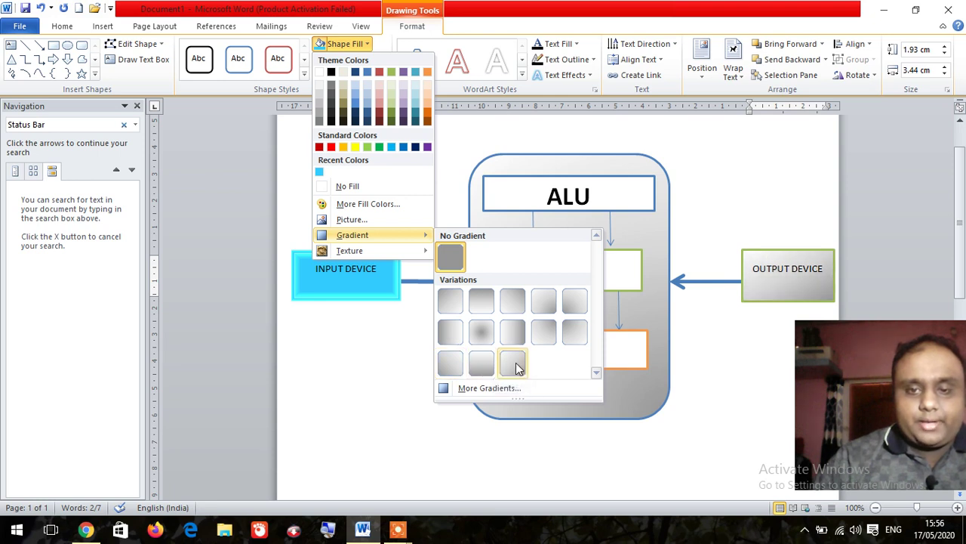
click(481, 336)
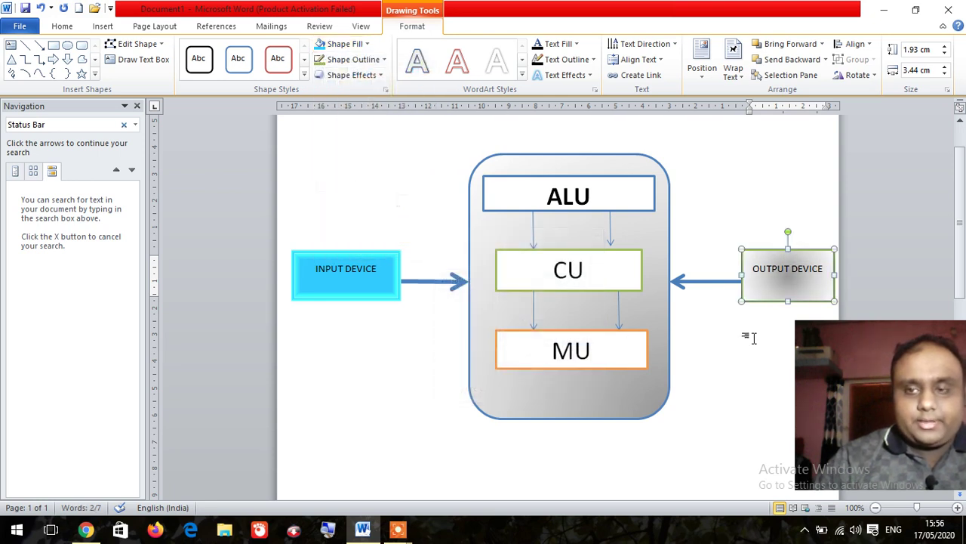
click(740, 337)
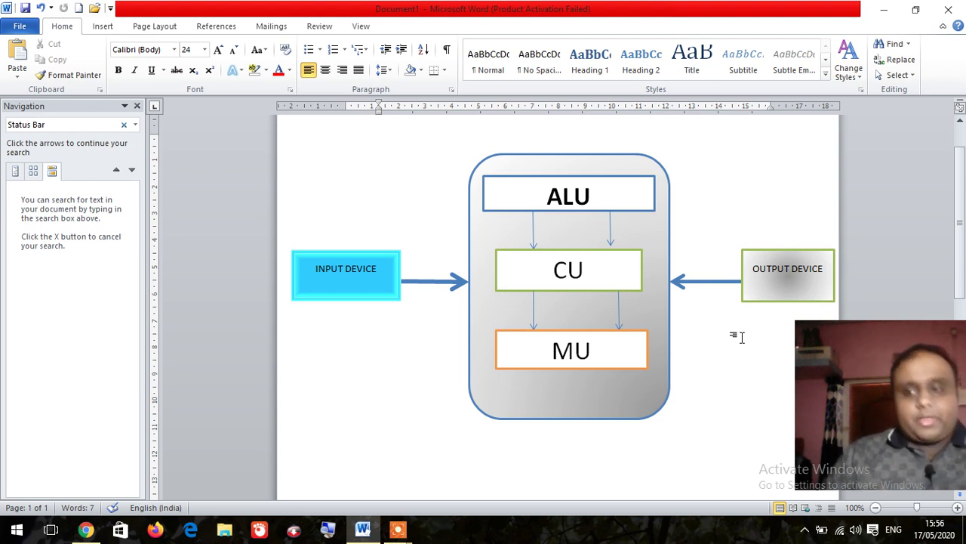
click(106, 27)
click(207, 60)
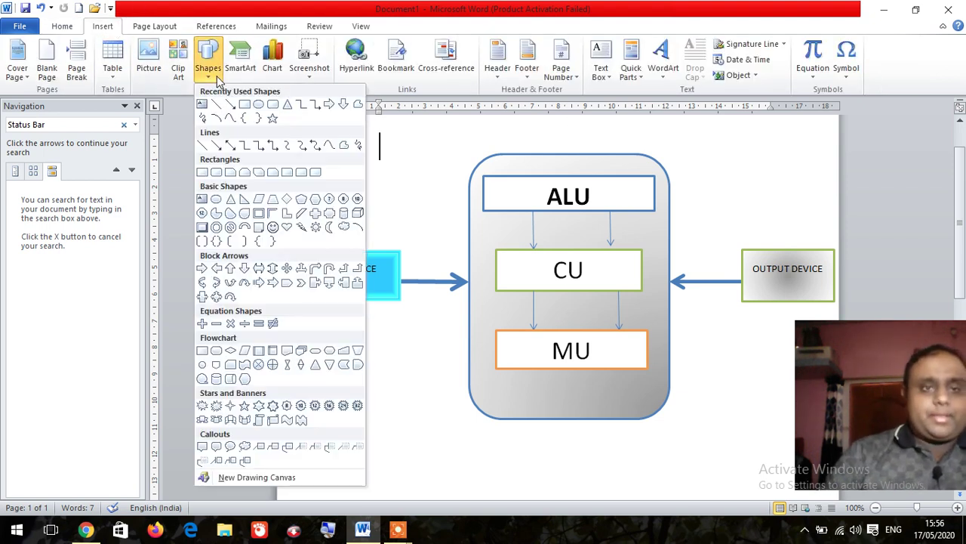
click(273, 104)
scroll(355, 280, down, 1)
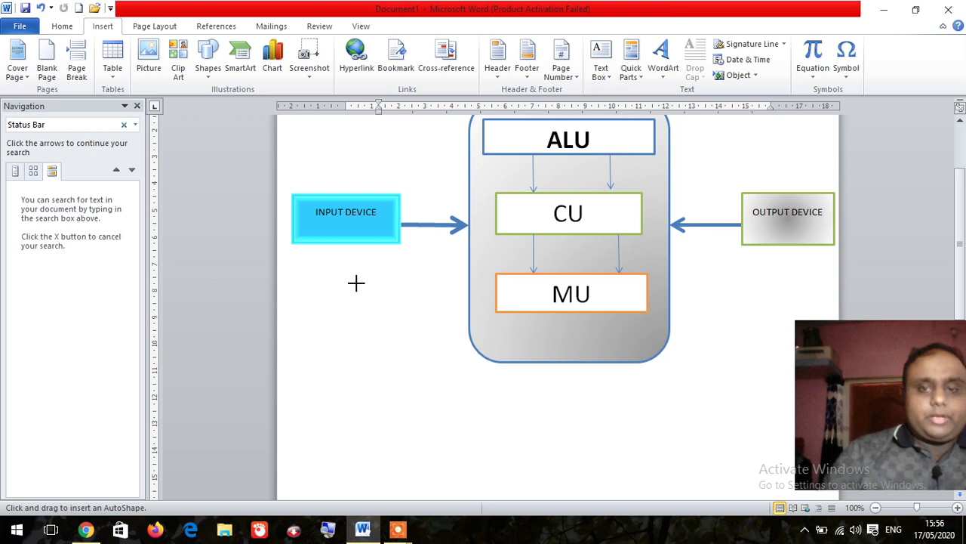
mouse_move(382, 419)
mouse_down()
mouse_move(558, 470)
mouse_move(619, 453)
mouse_up()
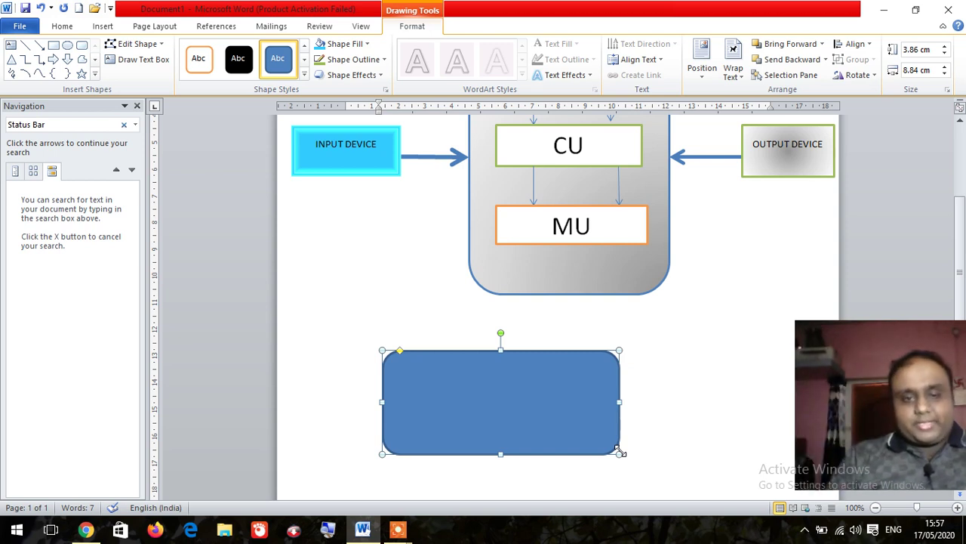
right_click(565, 394)
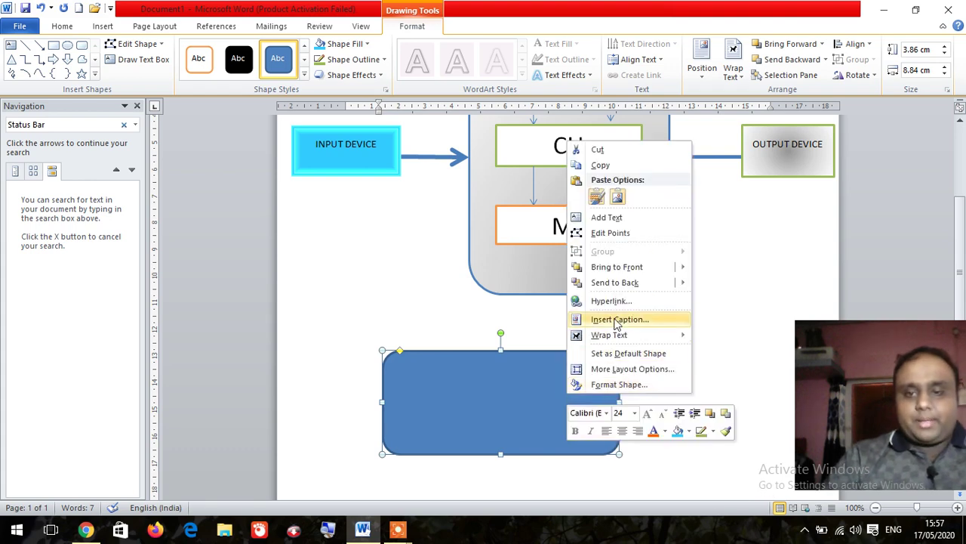
click(600, 150)
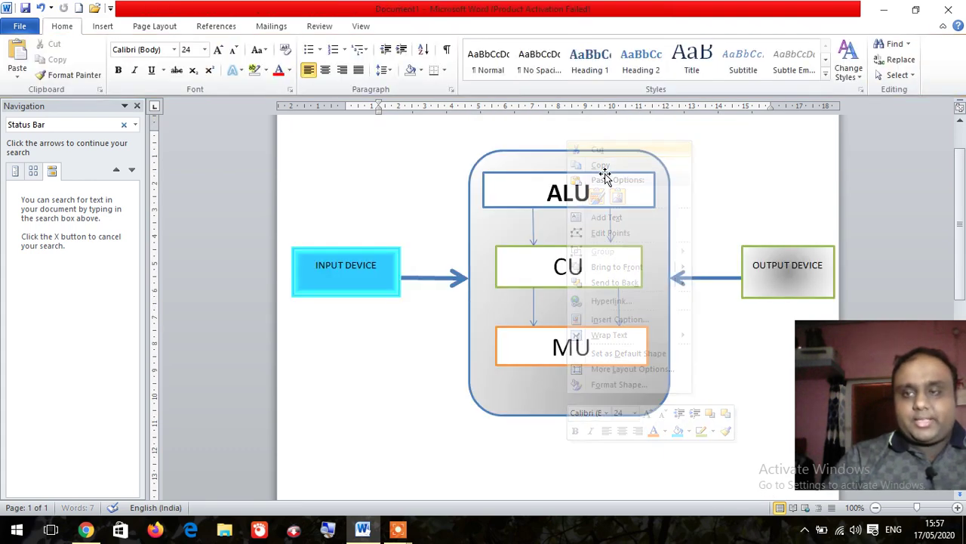
- Open MS Wors Question Paper maximized and trim the first heading's 'False' with Backspace
click(889, 6)
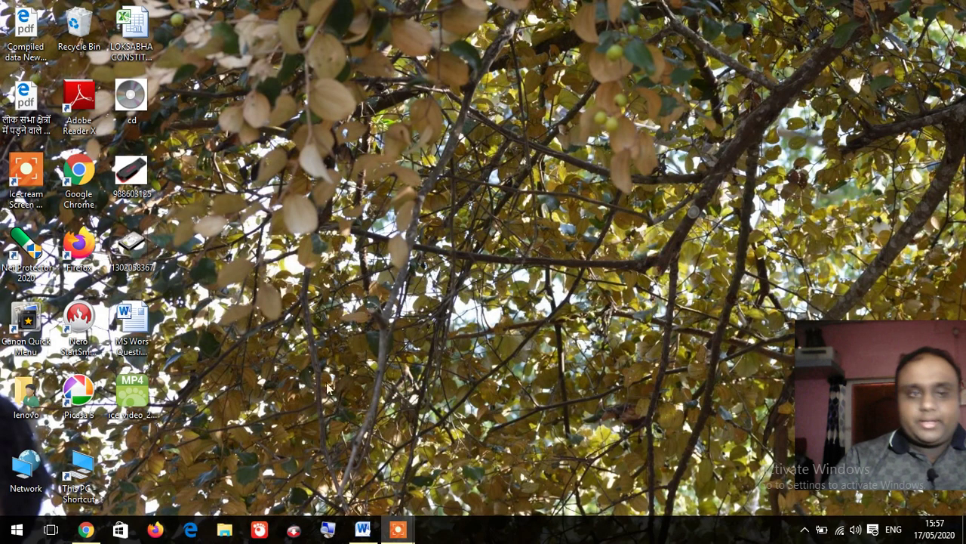
click(135, 323)
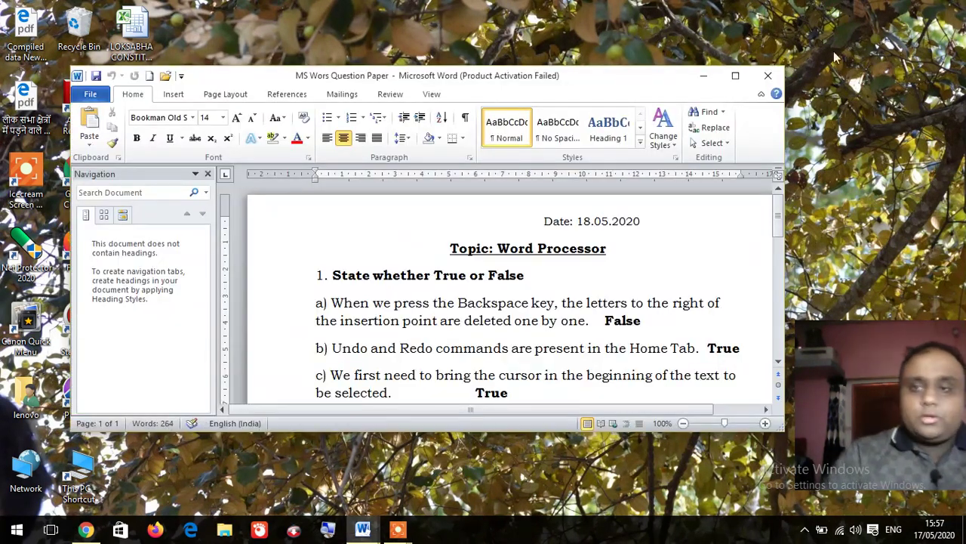
click(735, 75)
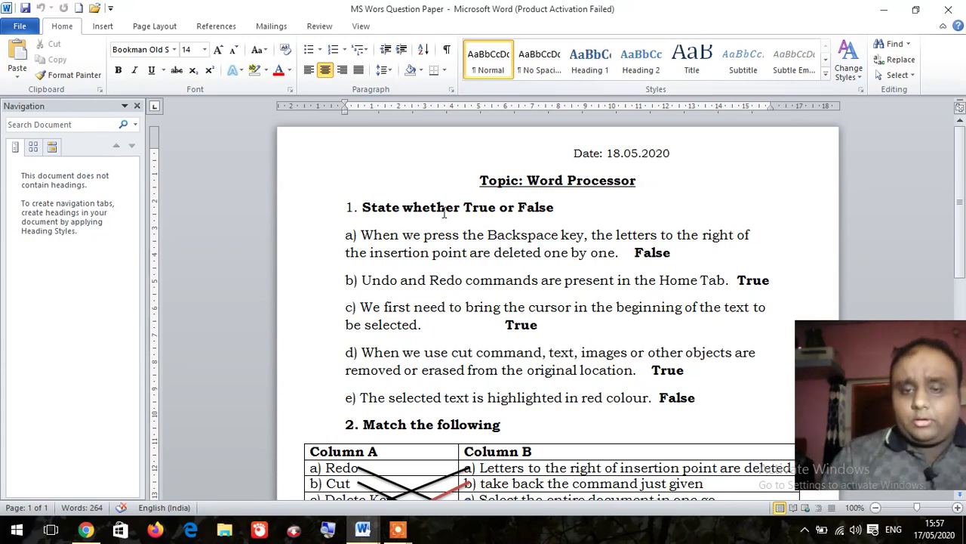
click(561, 206)
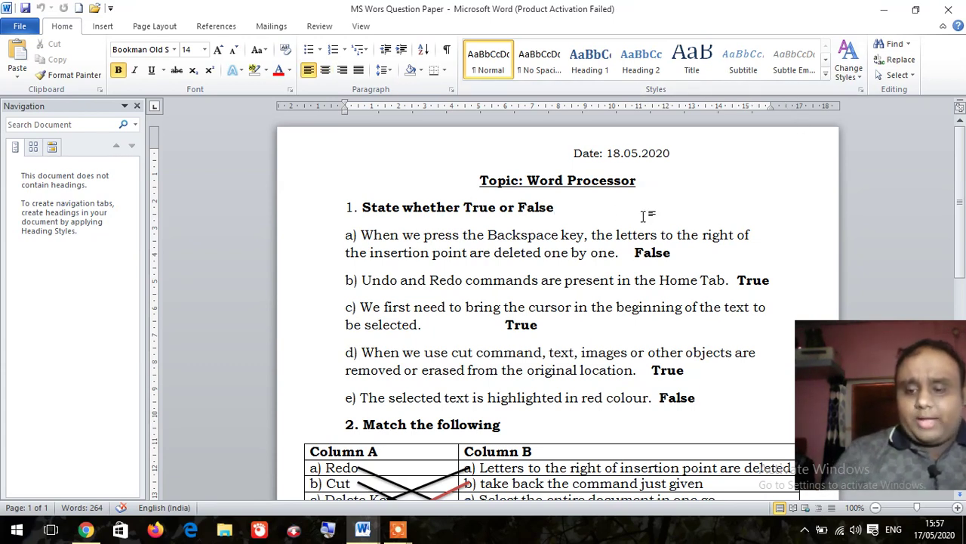
key(BackSpace)
key(BackSpace)
key(BackSpace)
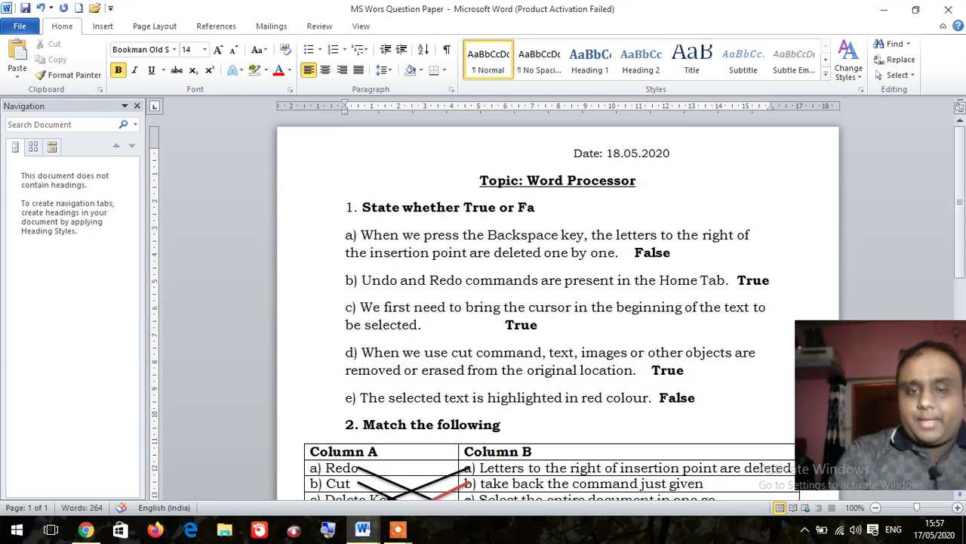
- Replace the capitalised 'LSE' with 'lse' so the heading reads 'State whether True or False'
text(LSE)
key(BackSpace)
key(BackSpace)
key(BackSpace)
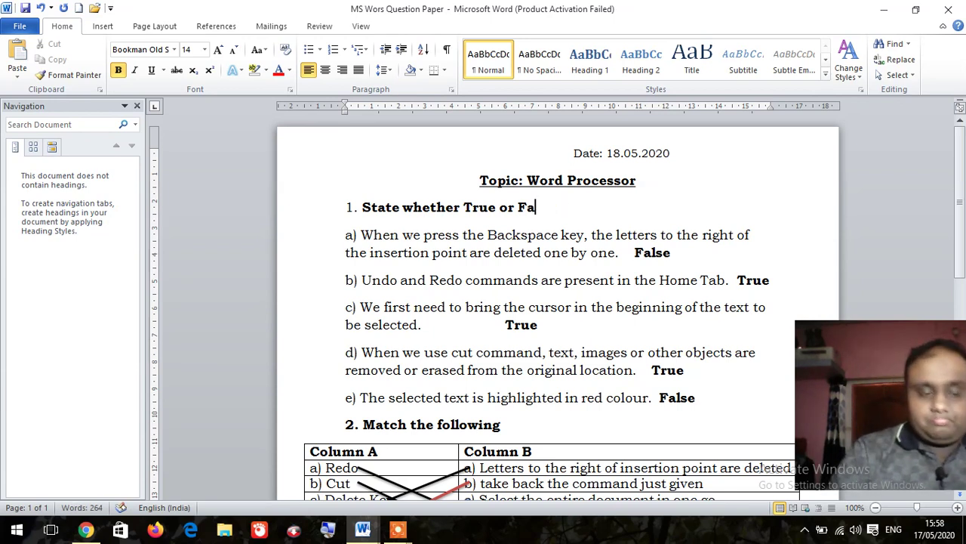
text(lse)
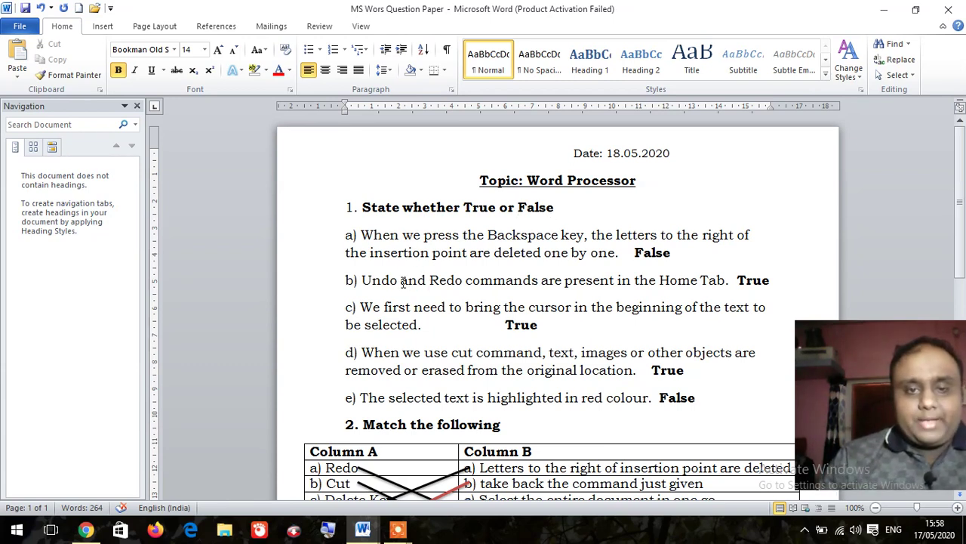
drag(400, 280, 425, 283)
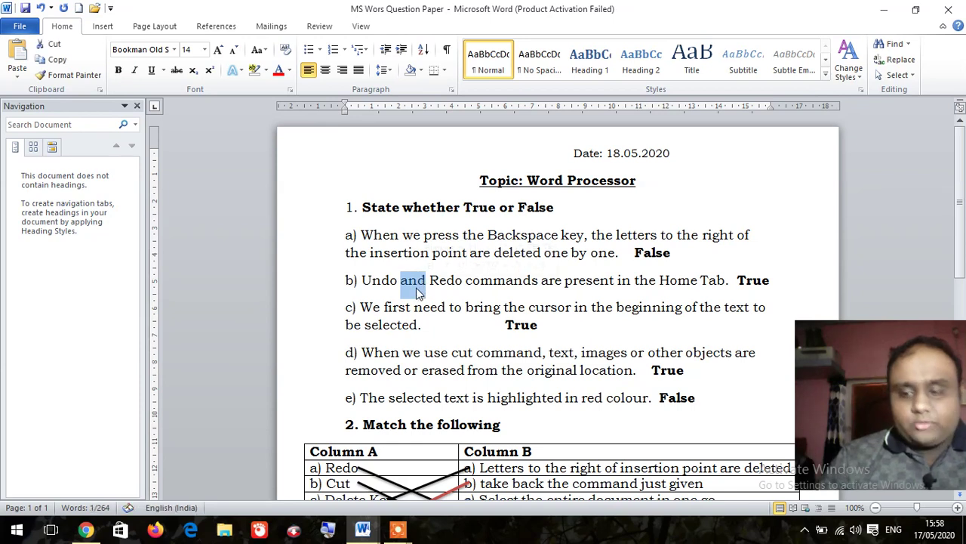
key(Delete)
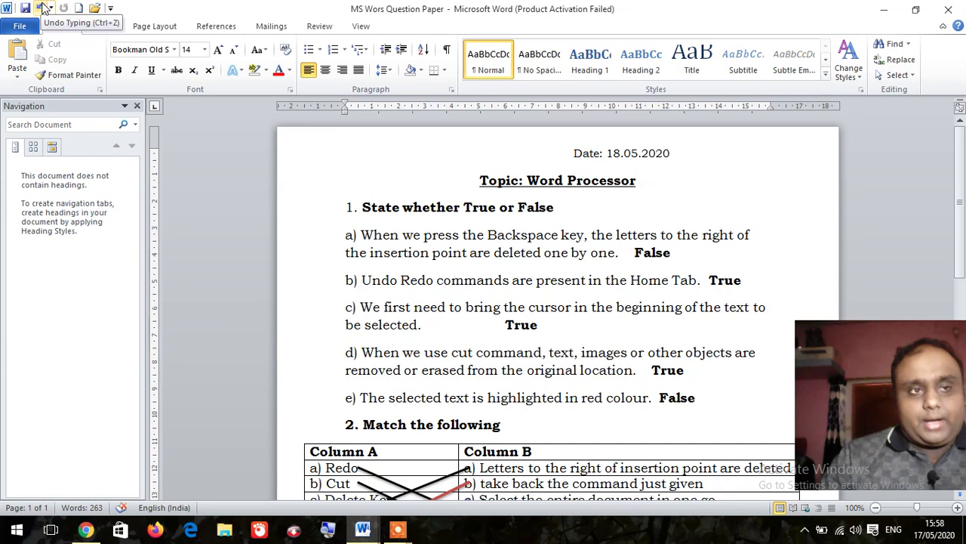
click(42, 8)
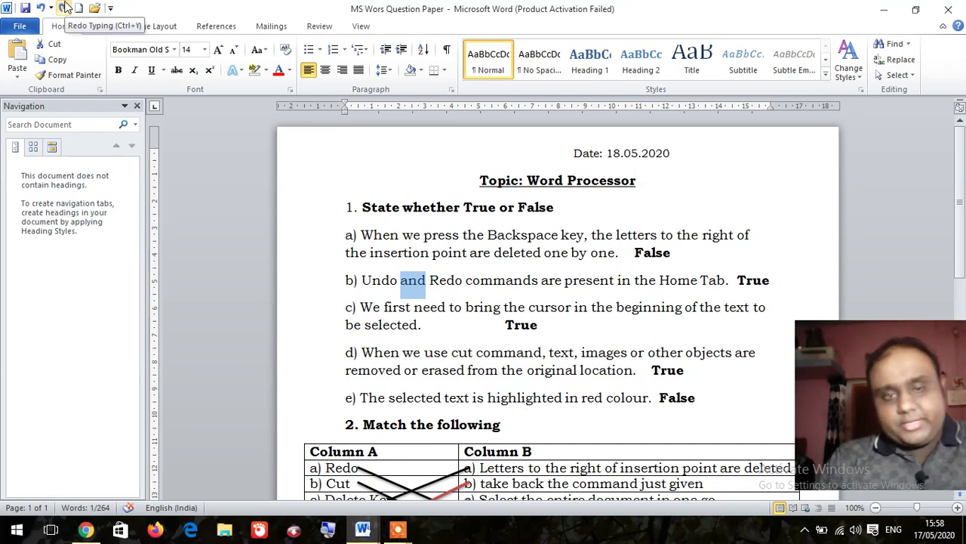
click(65, 8)
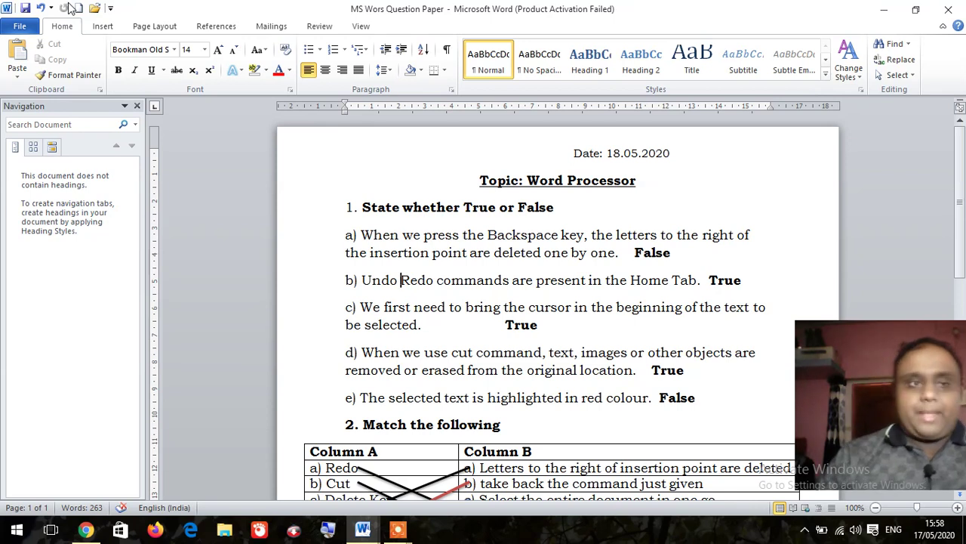
text(and)
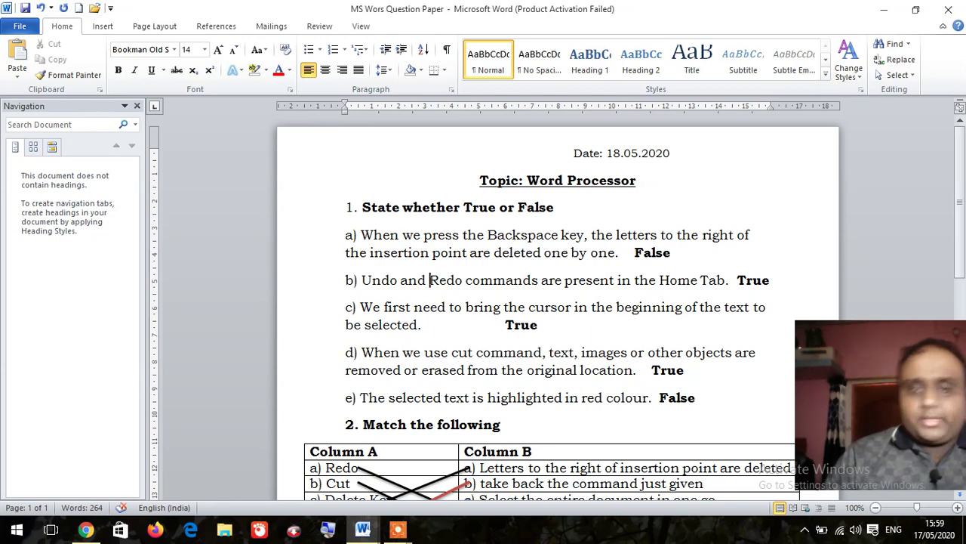
click(326, 211)
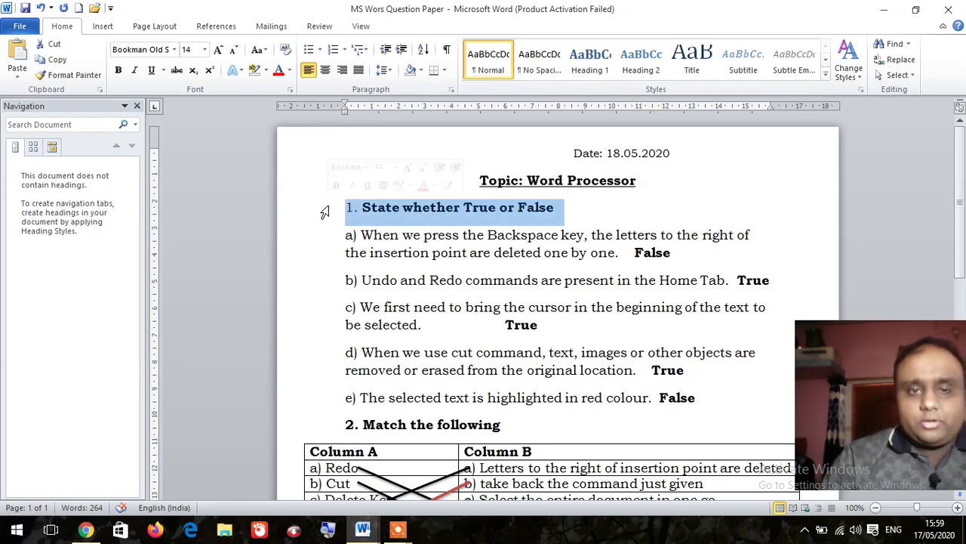
click(327, 237)
click(326, 256)
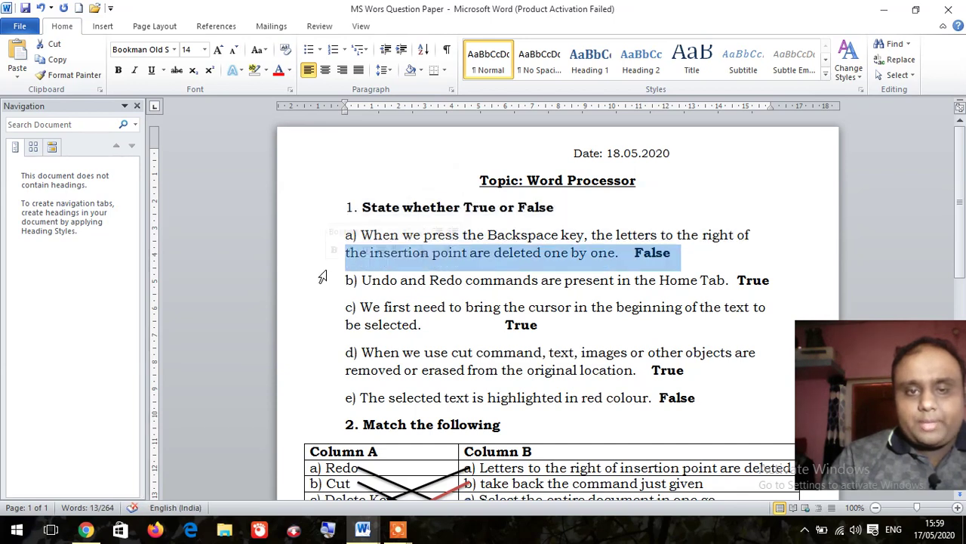
click(328, 308)
click(327, 219)
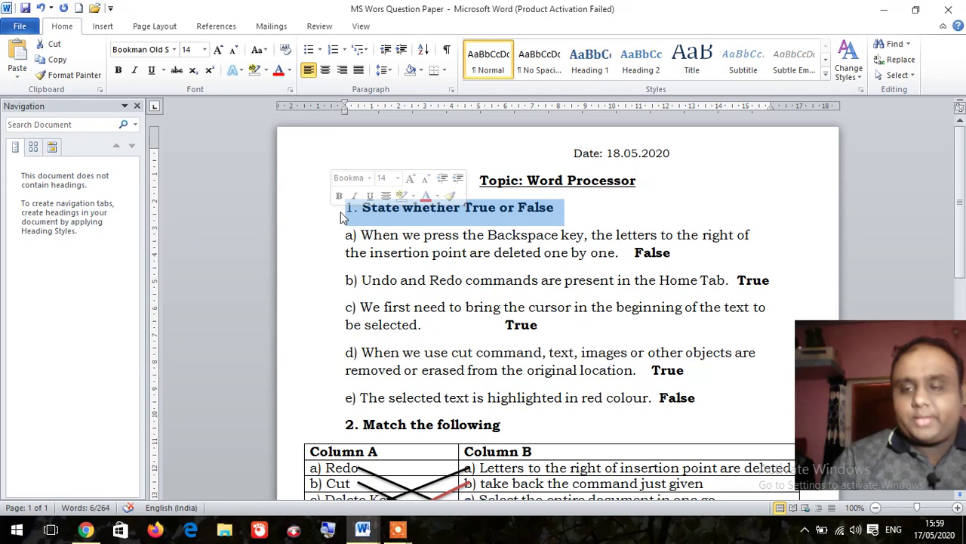
click(516, 369)
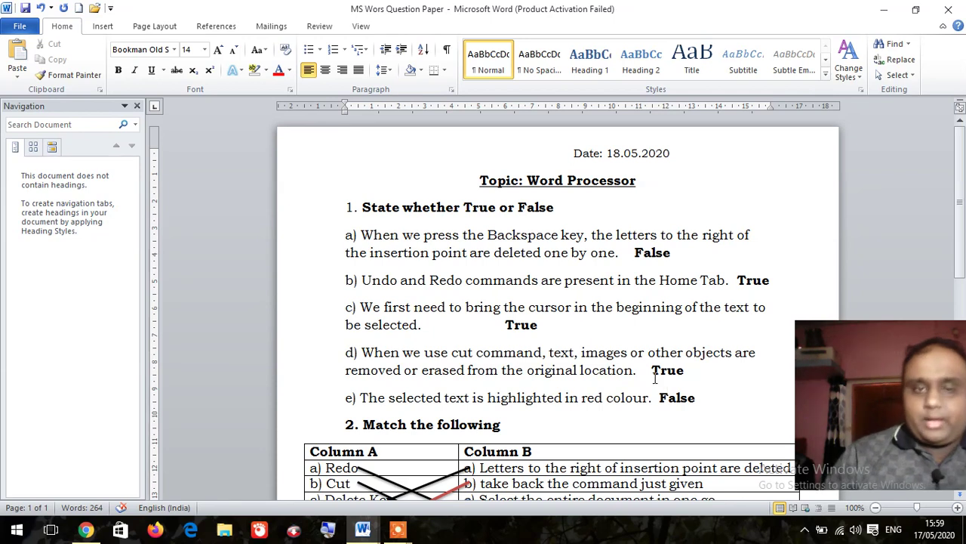
drag(482, 180, 657, 181)
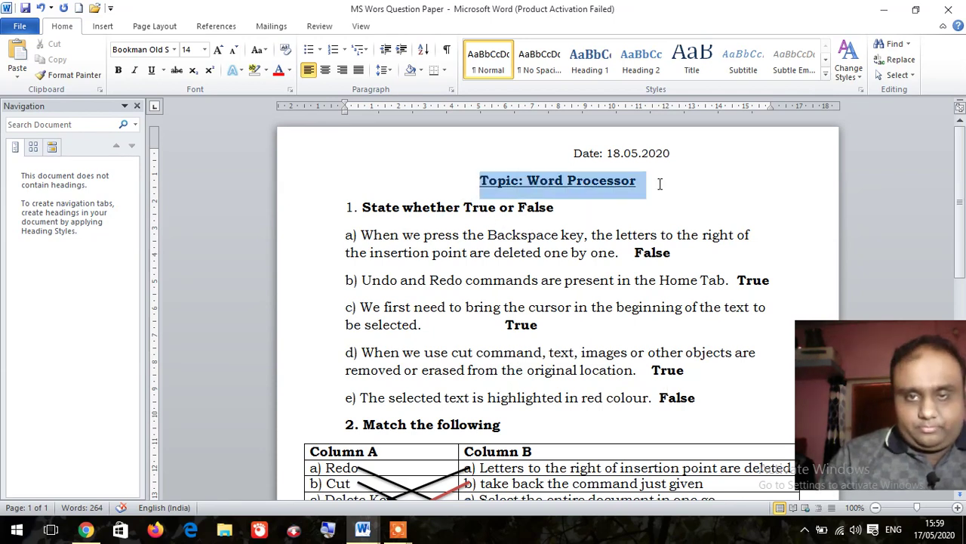
right_click(596, 181)
click(627, 190)
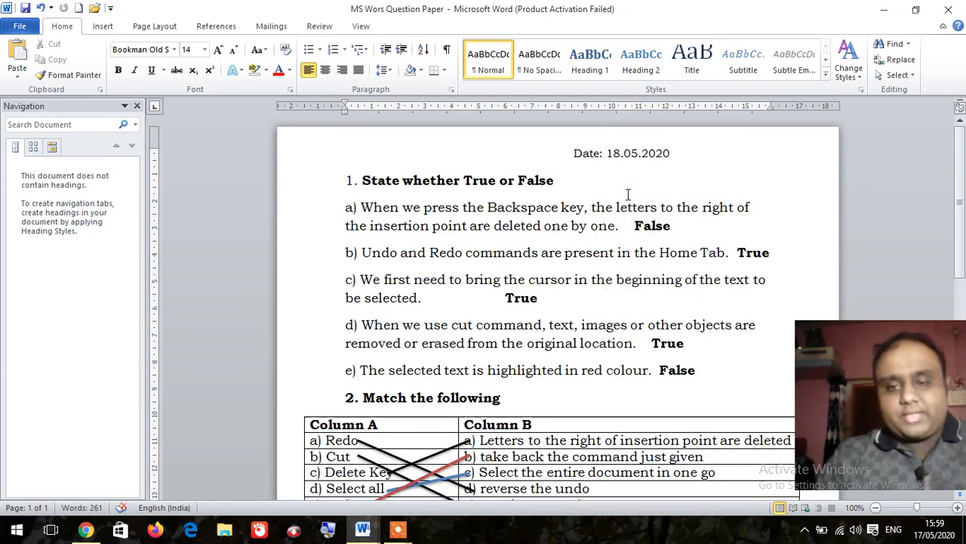
key(ctrl+z)
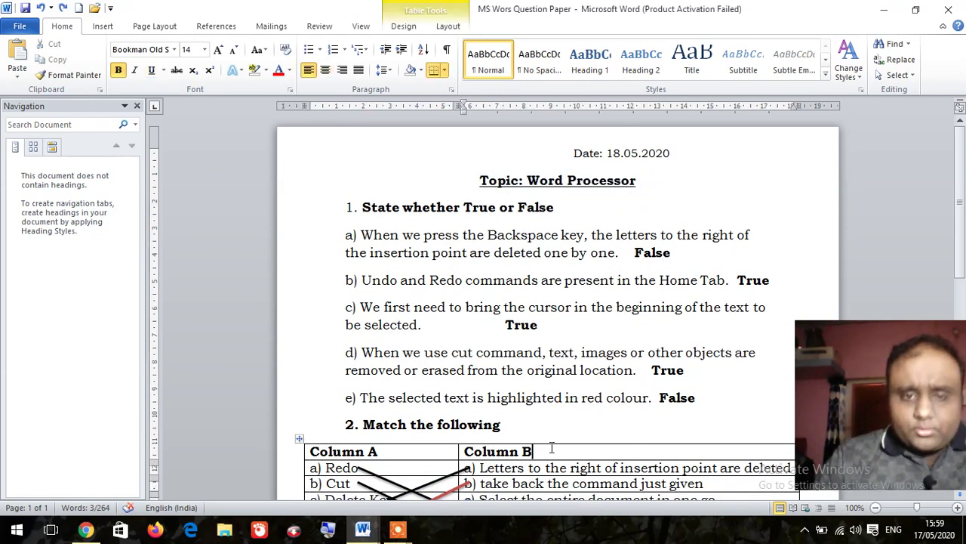
click(572, 477)
scroll(554, 443, down, 1)
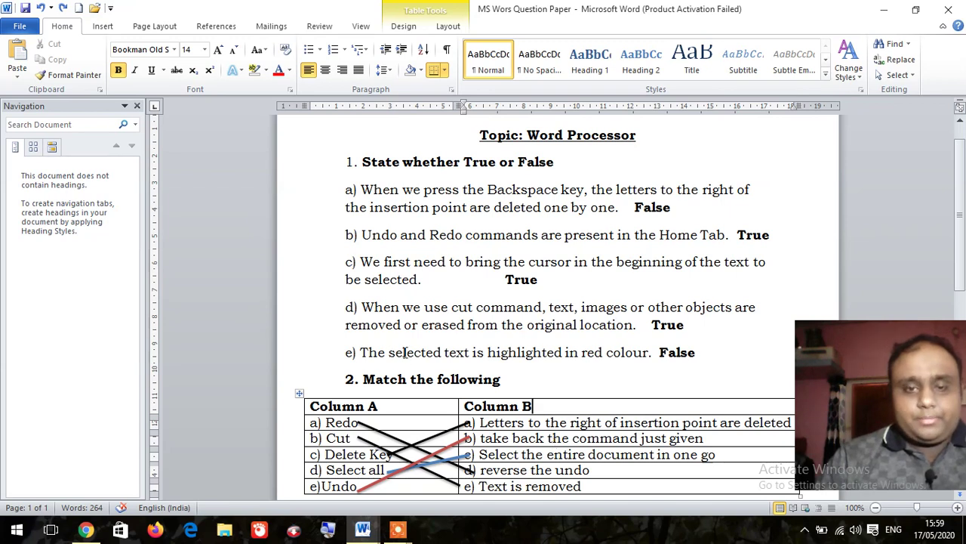
click(308, 149)
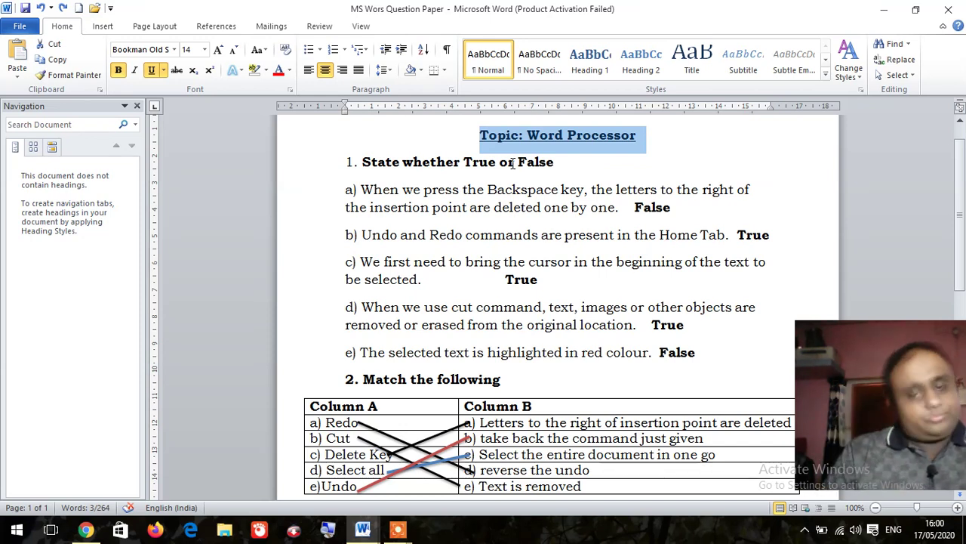
scroll(513, 162, down, 2)
scroll(506, 182, down, 1)
scroll(491, 203, down, 2)
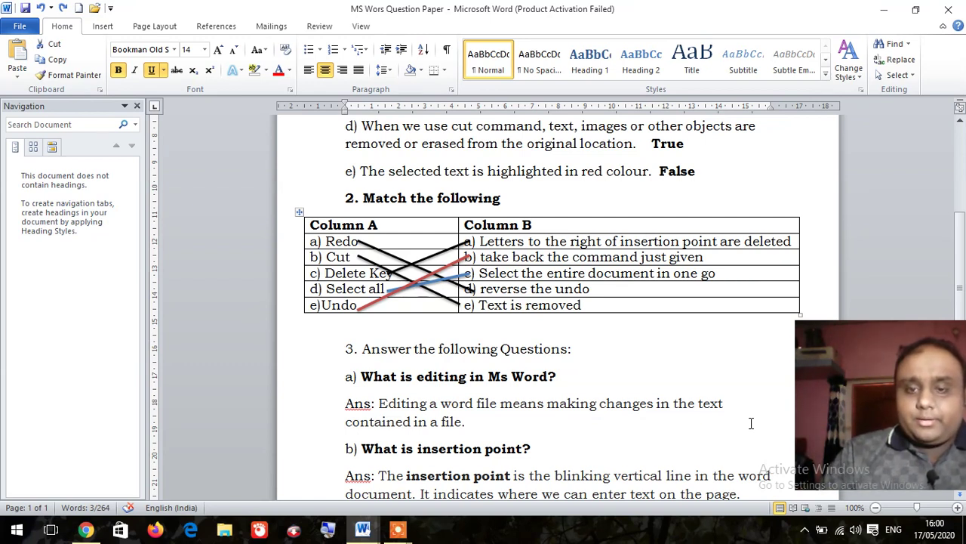
scroll(751, 423, up, 2)
scroll(751, 419, up, 2)
scroll(753, 400, down, 2)
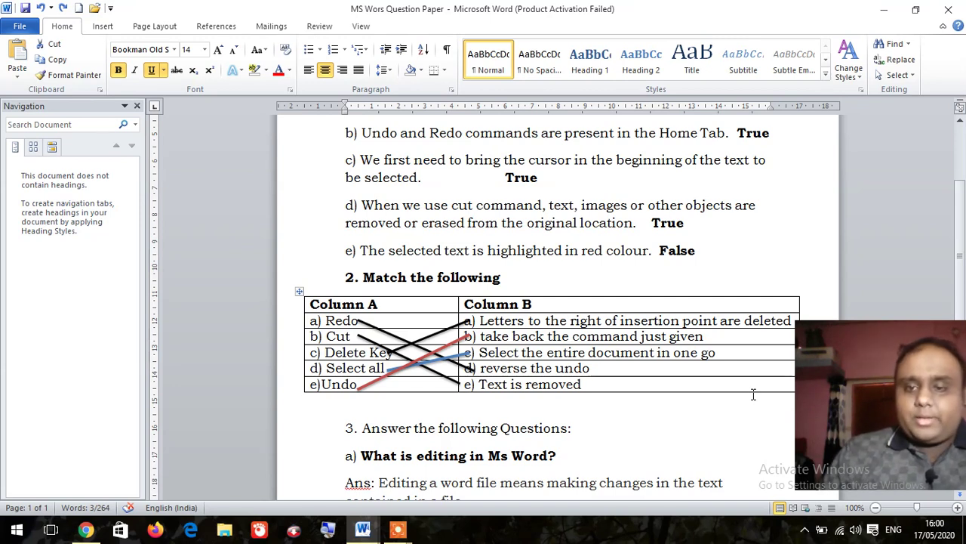
scroll(733, 335, up, 1)
scroll(640, 250, up, 2)
click(428, 201)
key(ctrl+a)
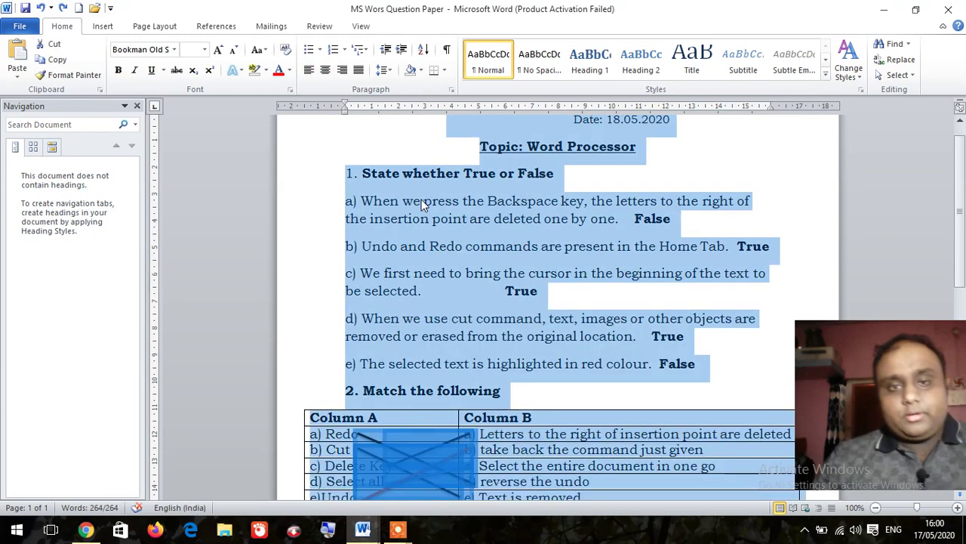
scroll(421, 200, down, 3)
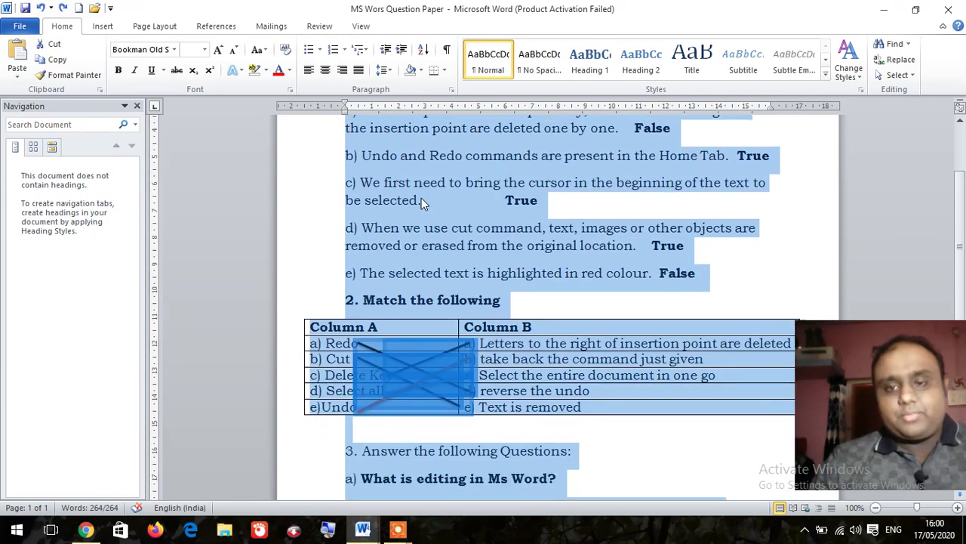
scroll(421, 198, up, 4)
click(468, 156)
right_click(401, 169)
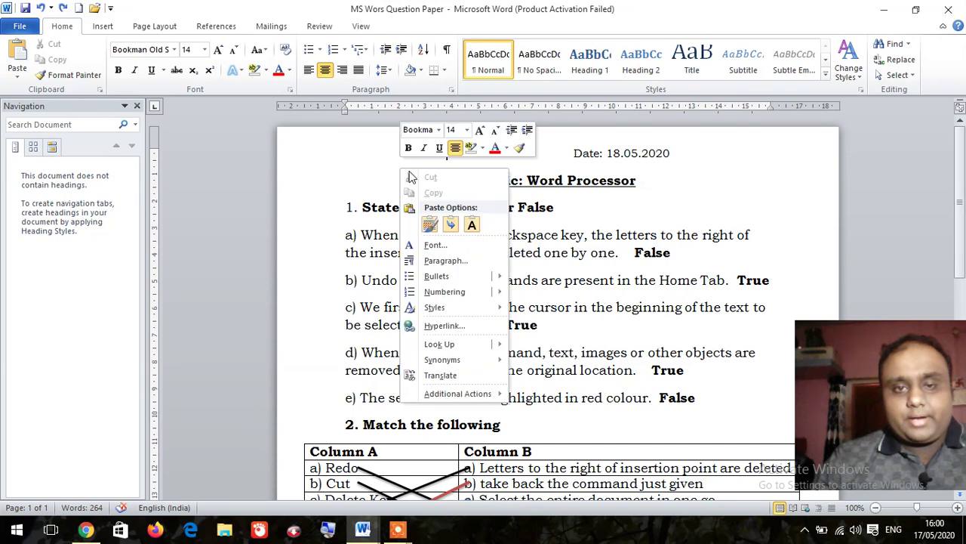
scroll(447, 200, down, 4)
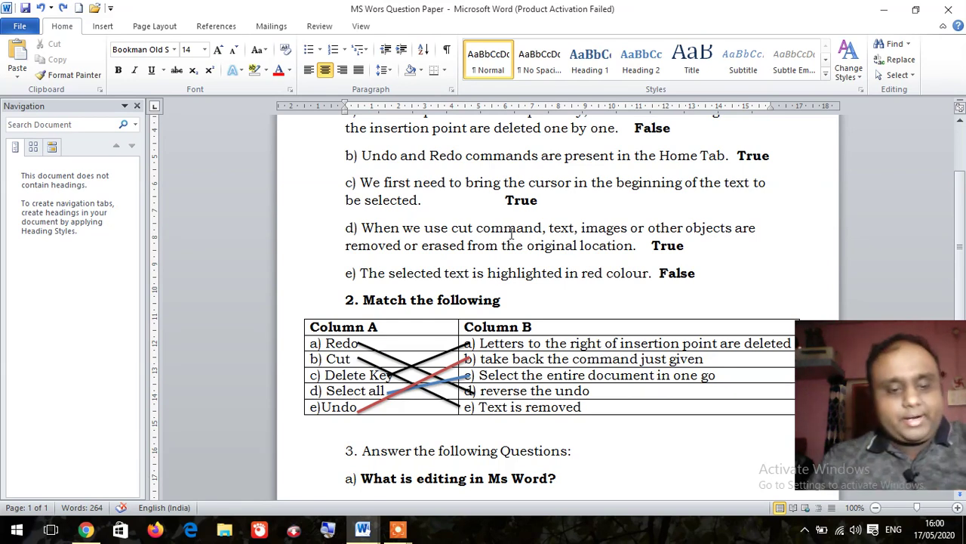
key(ctrl+a)
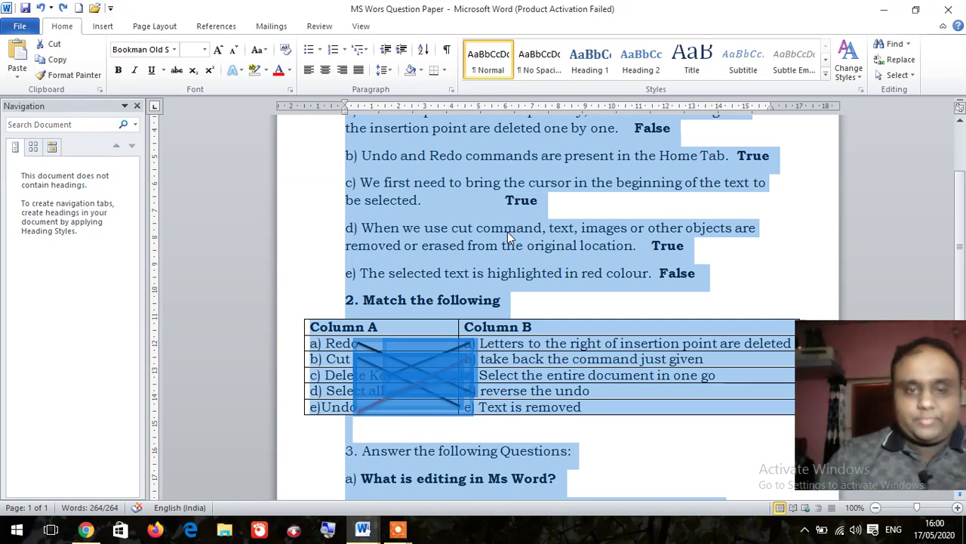
click(357, 209)
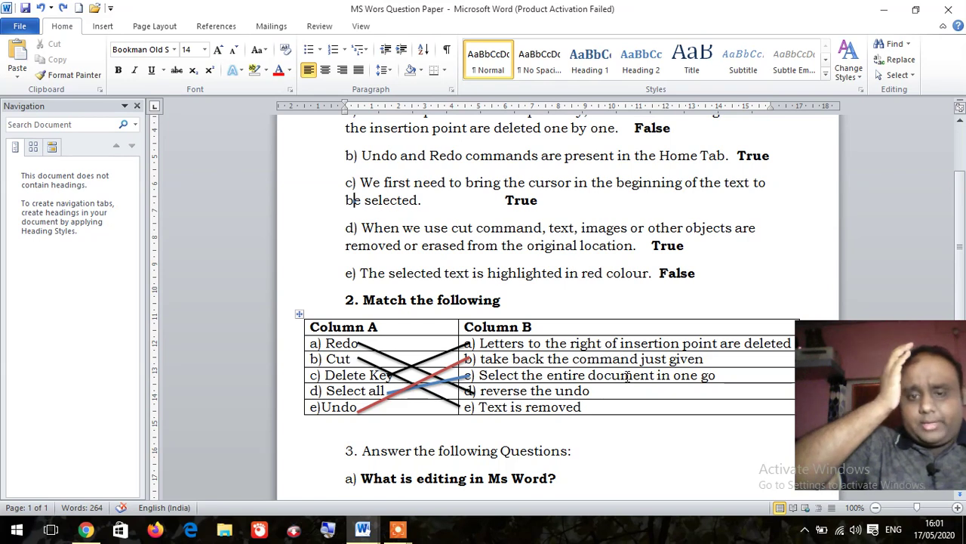
scroll(623, 393, down, 2)
scroll(619, 406, down, 3)
scroll(615, 412, down, 1)
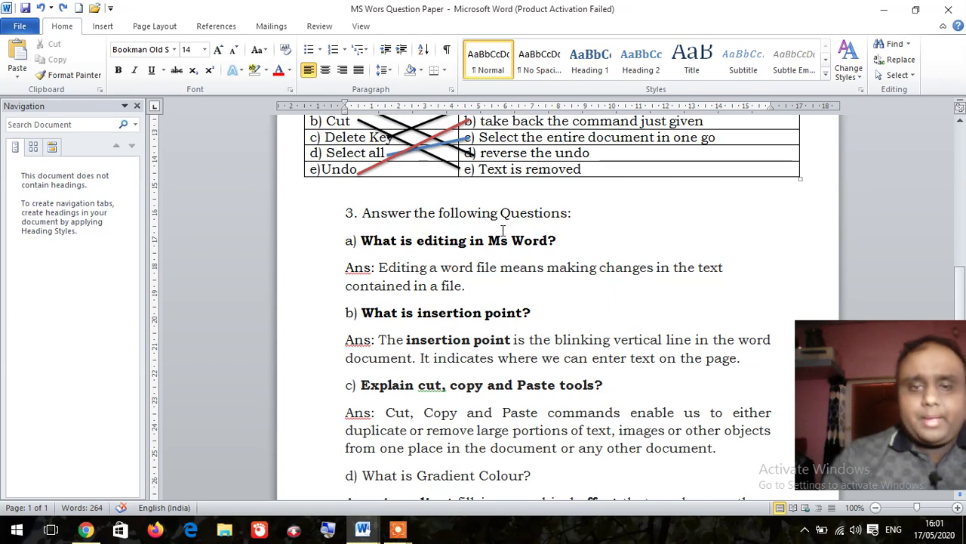
click(466, 285)
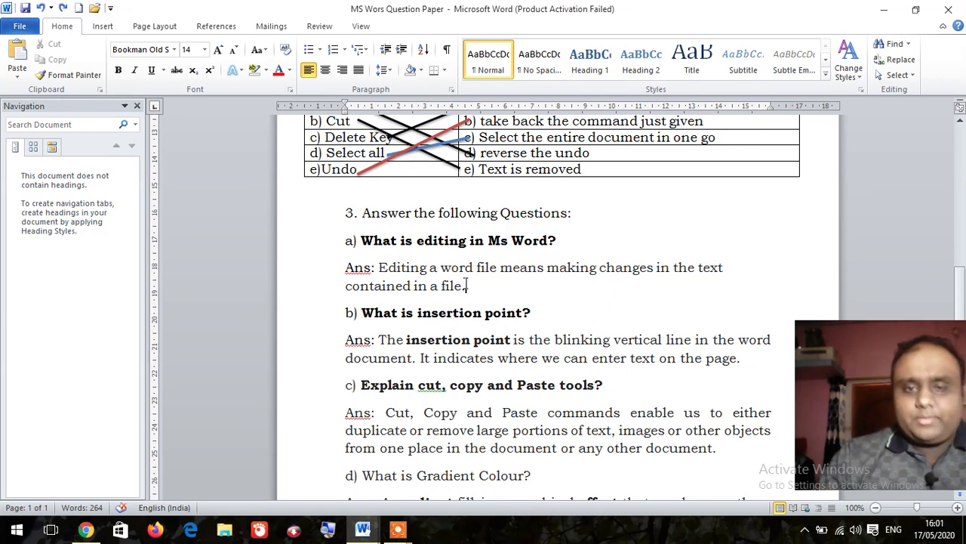
text(s)
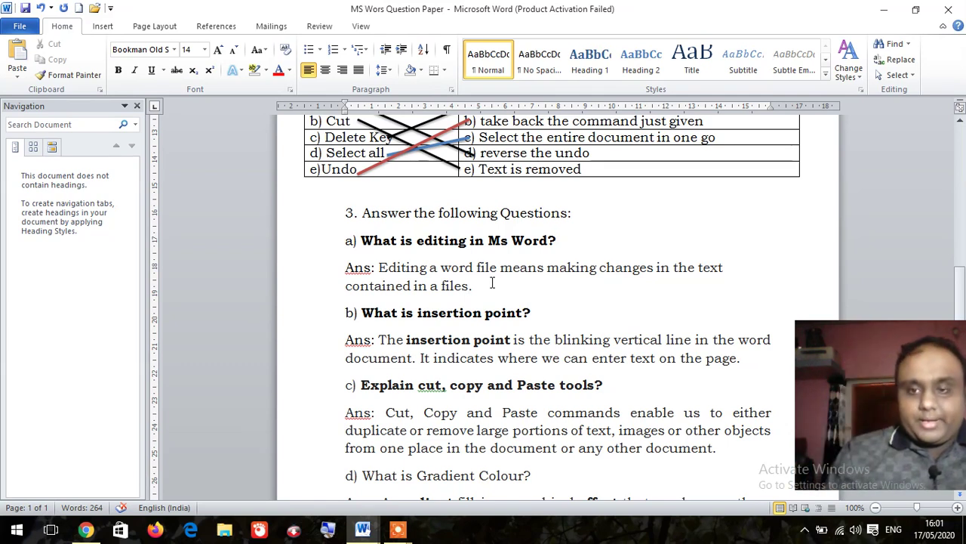
key(BackSpace)
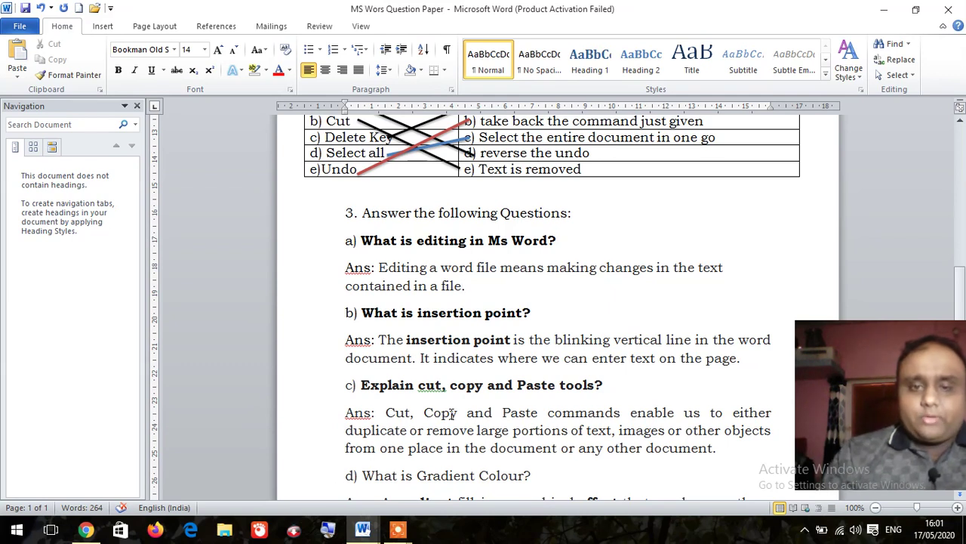
click(603, 311)
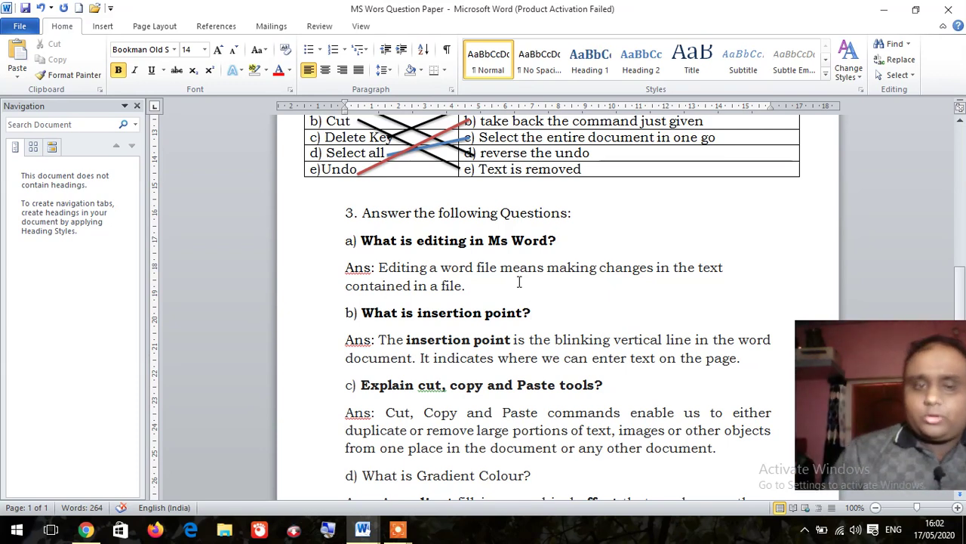
scroll(529, 302, down, 3)
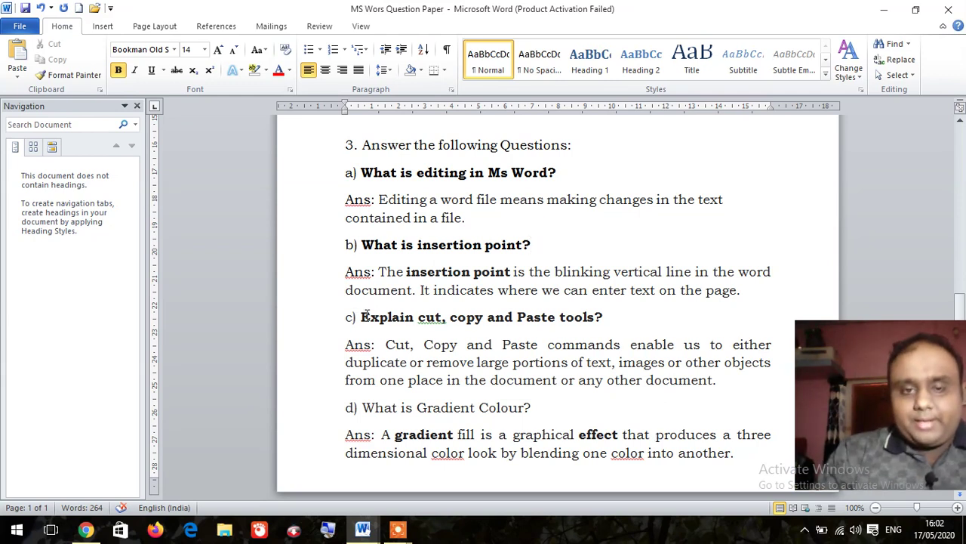
- Copy the 'Explain cut, copy and Paste tools' heading and paste it on a new page 2
drag(362, 316, 596, 317)
right_click(562, 320)
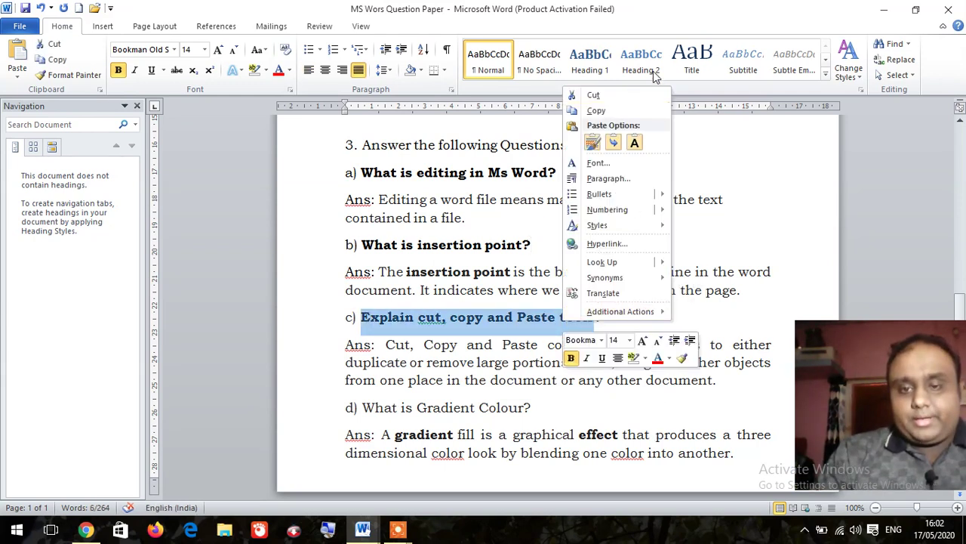
click(624, 111)
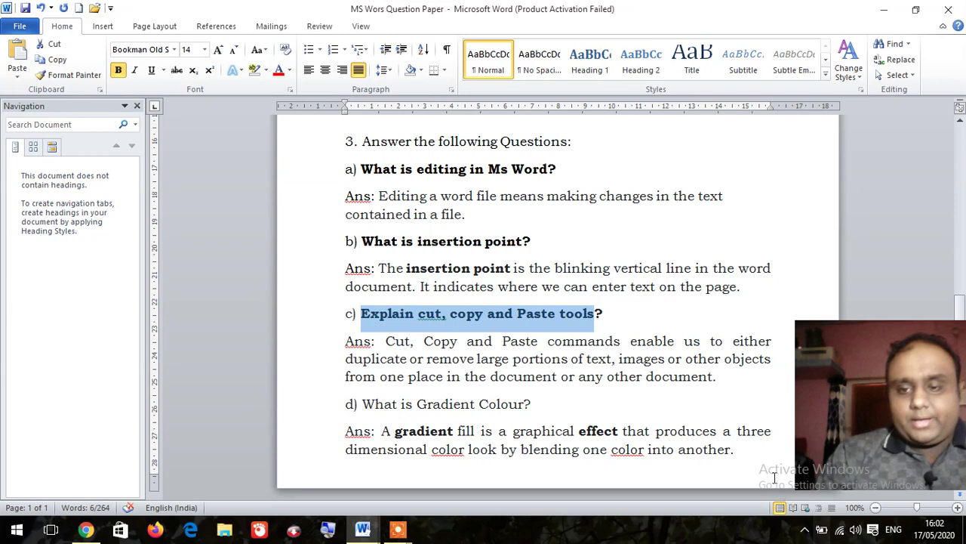
click(774, 477)
key(Return)
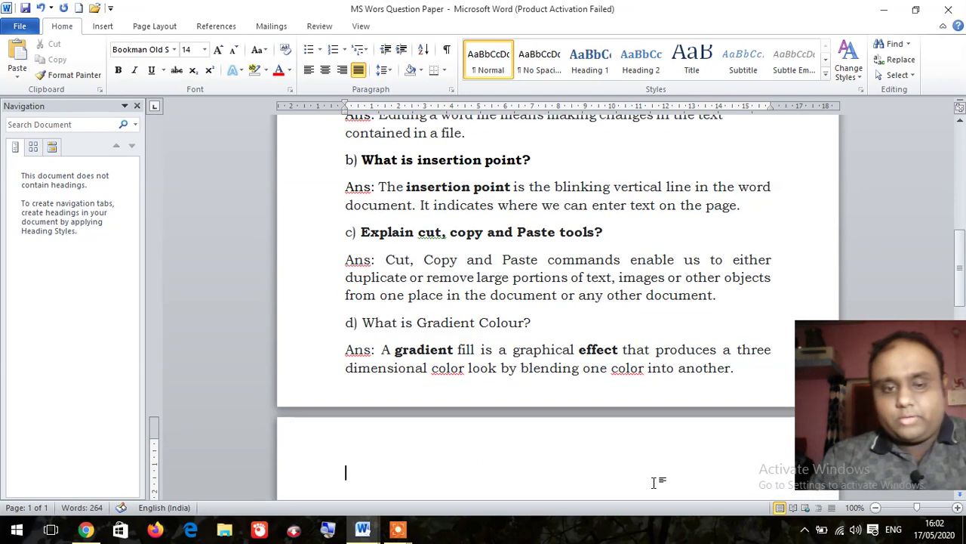
right_click(496, 474)
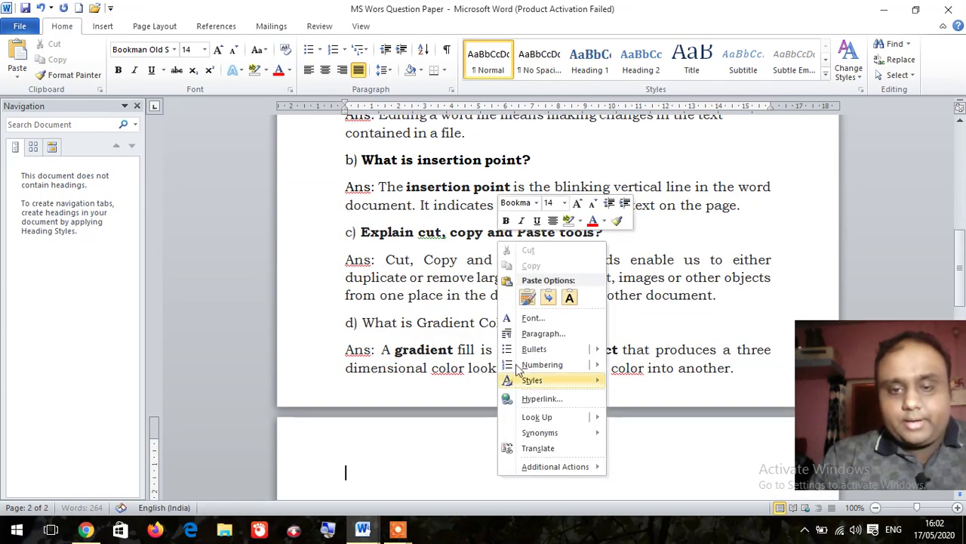
click(527, 298)
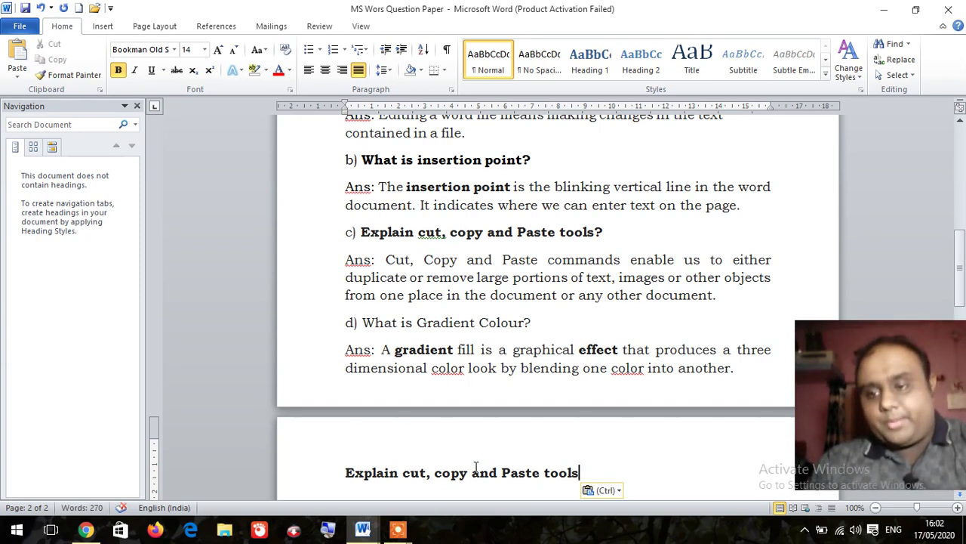
- Cut and re-paste that heading on page 2, then delete it entirely
drag(580, 472, 379, 473)
right_click(380, 472)
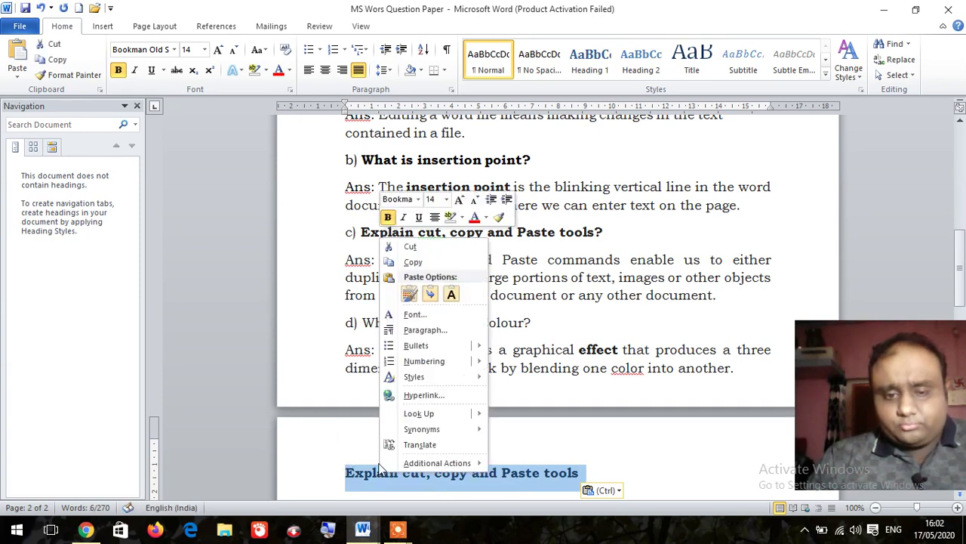
click(409, 247)
scroll(437, 435, down, 1)
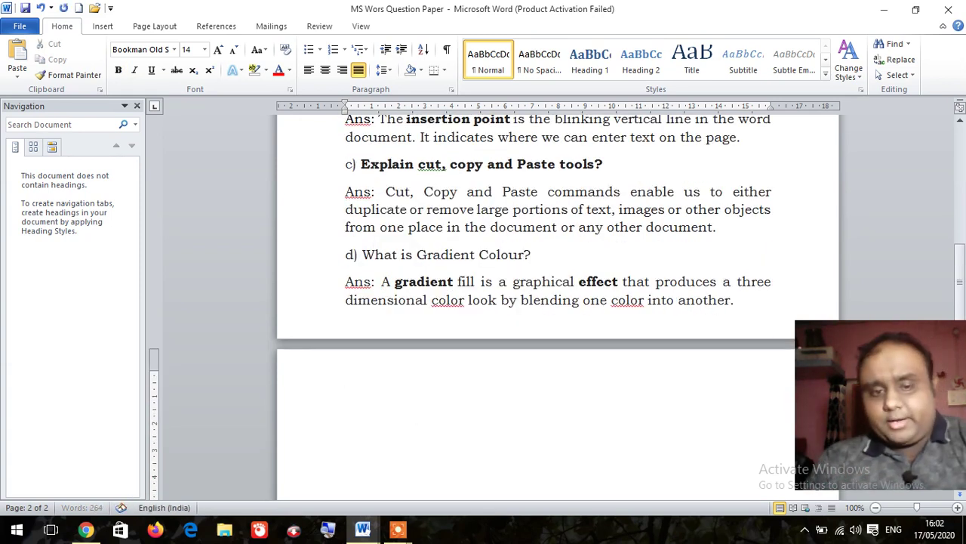
right_click(431, 427)
click(461, 253)
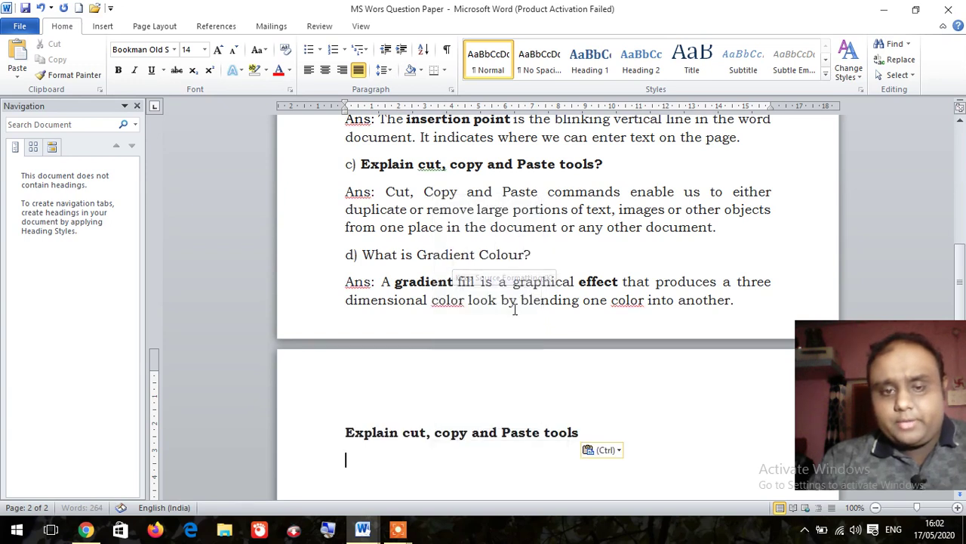
drag(593, 432, 89, 425)
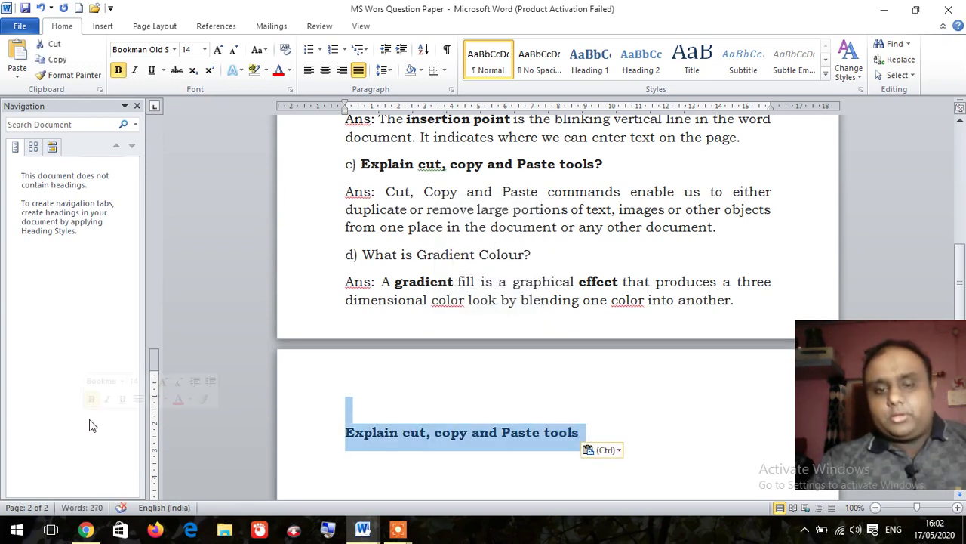
key(Delete)
key(BackSpace)
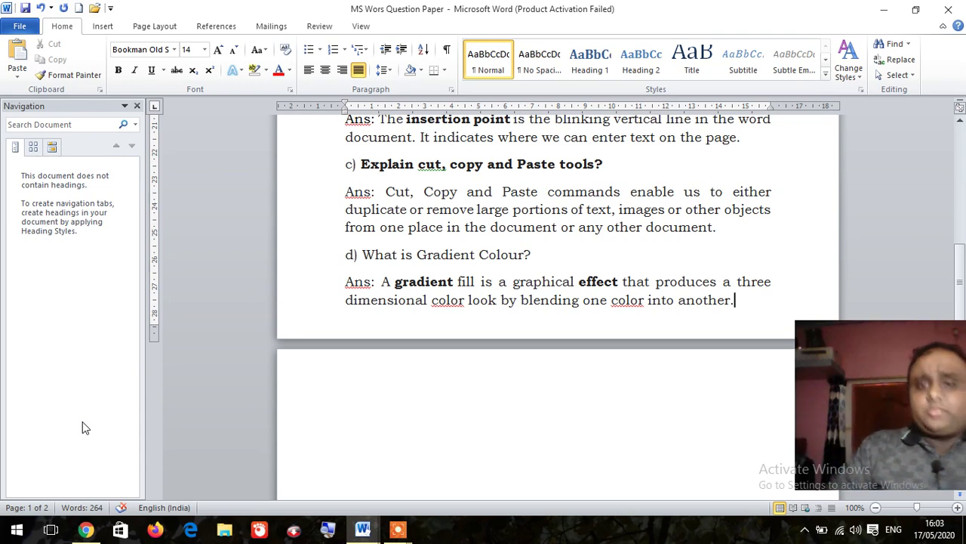
- Delete the blank second page and the empty line above question 3
click(444, 382)
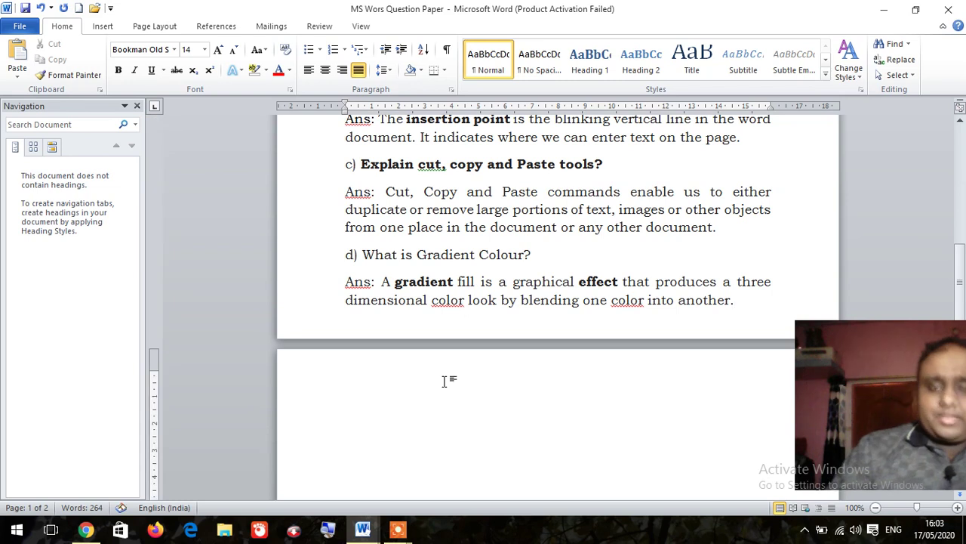
key(BackSpace)
key(BackSpace)
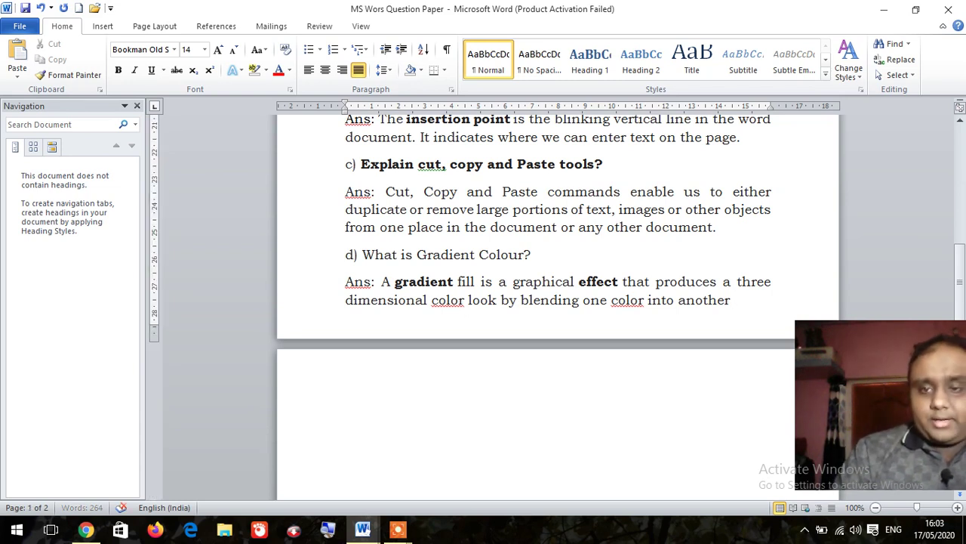
scroll(444, 388, up, 4)
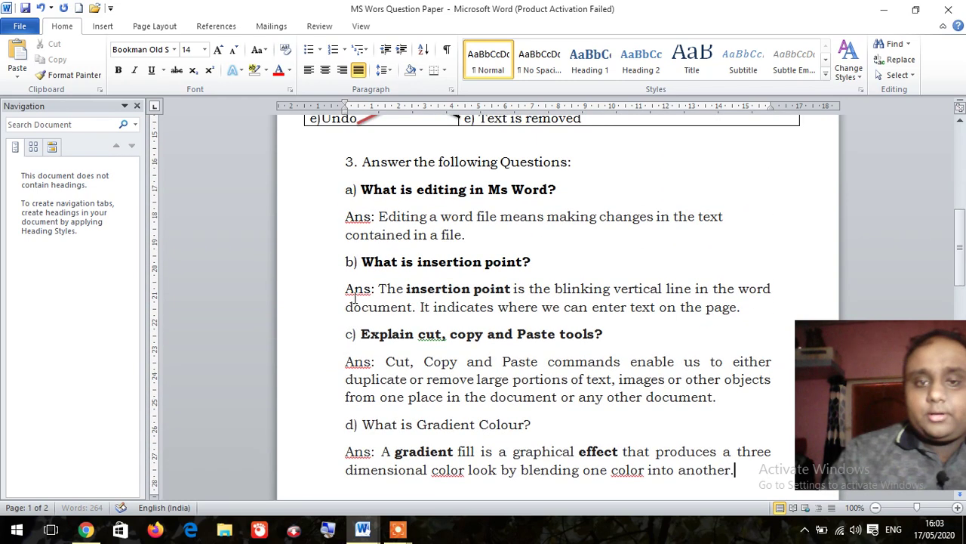
scroll(444, 388, up, 2)
click(375, 211)
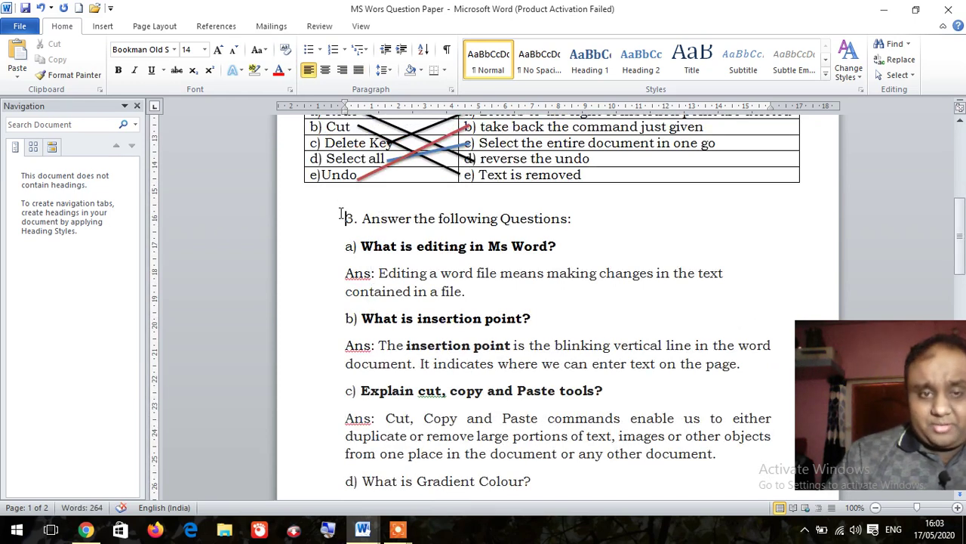
key(BackSpace)
scroll(392, 228, down, 1)
scroll(404, 279, up, 1)
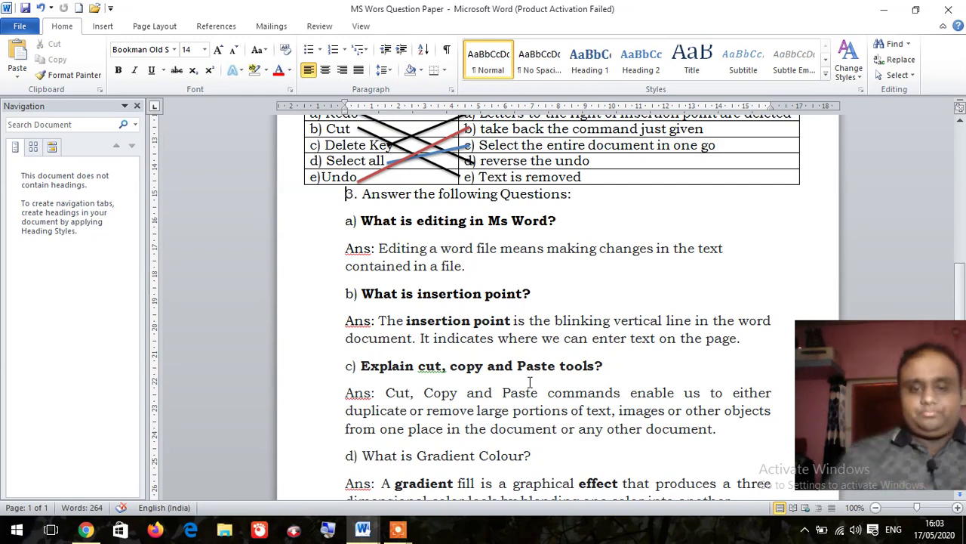
mouse_move(398, 529)
click(422, 490)
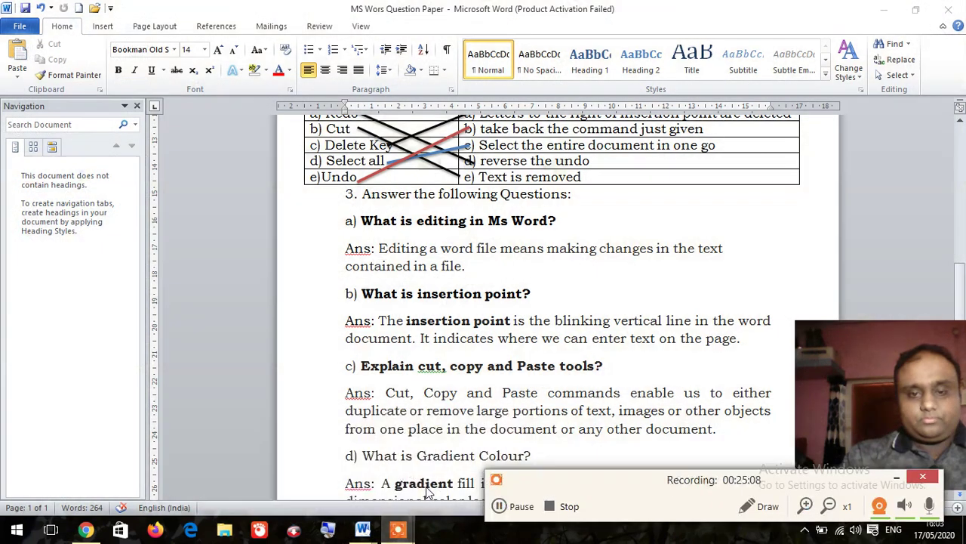